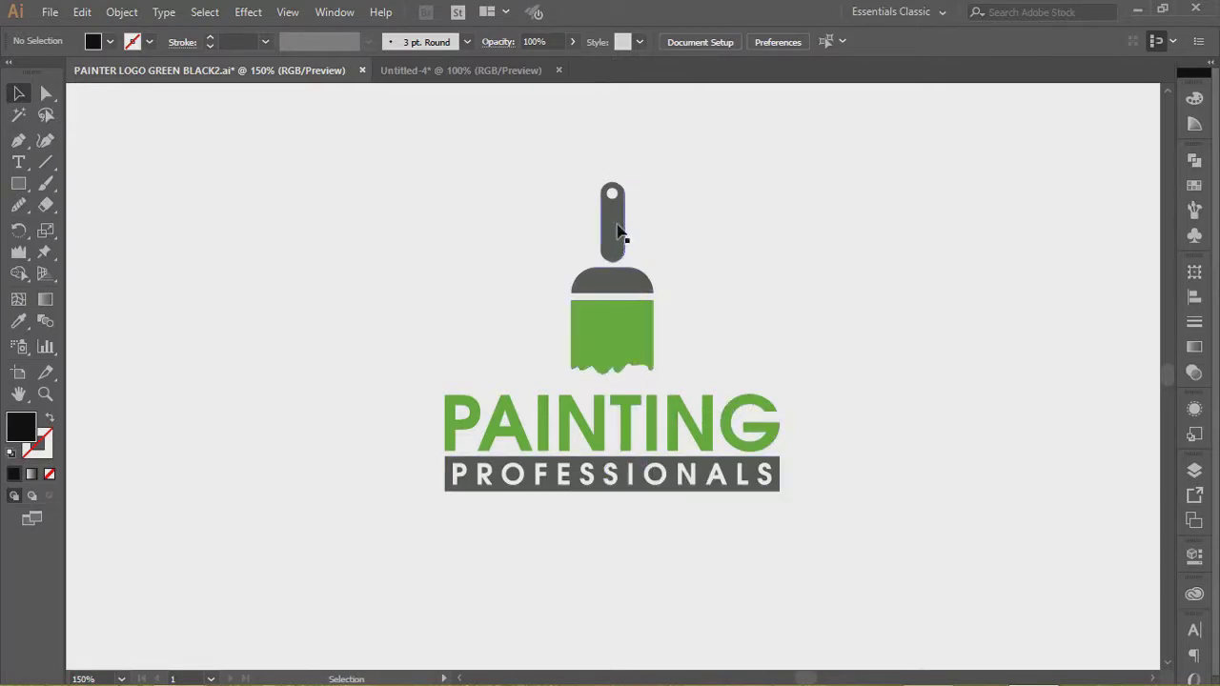
In Untitled-4, draw a tall green rectangle of about 153 by 188 px beside the reference logo.
click(436, 72)
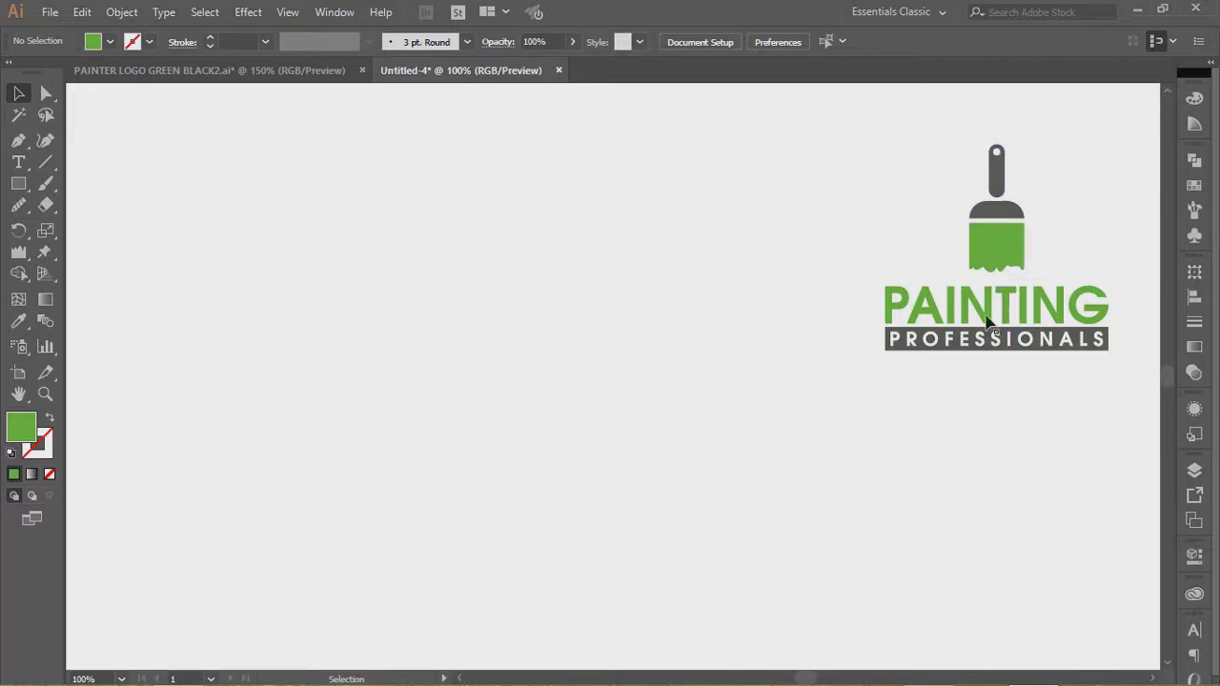
click(1194, 99)
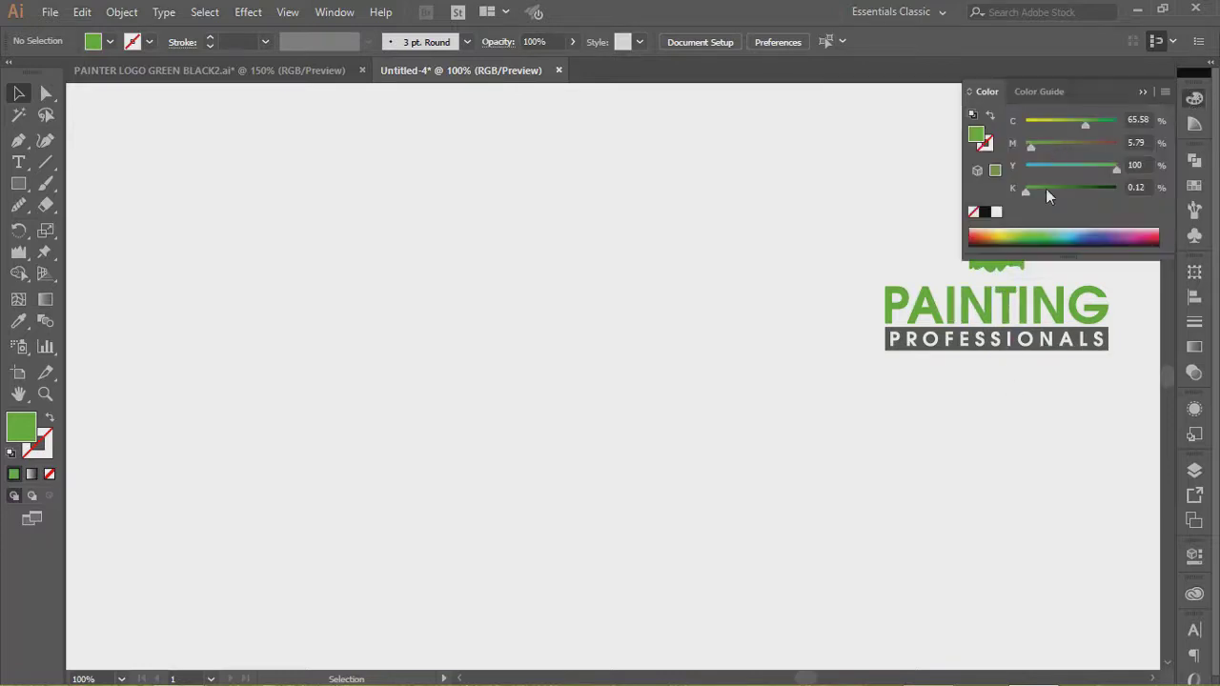
click(1143, 92)
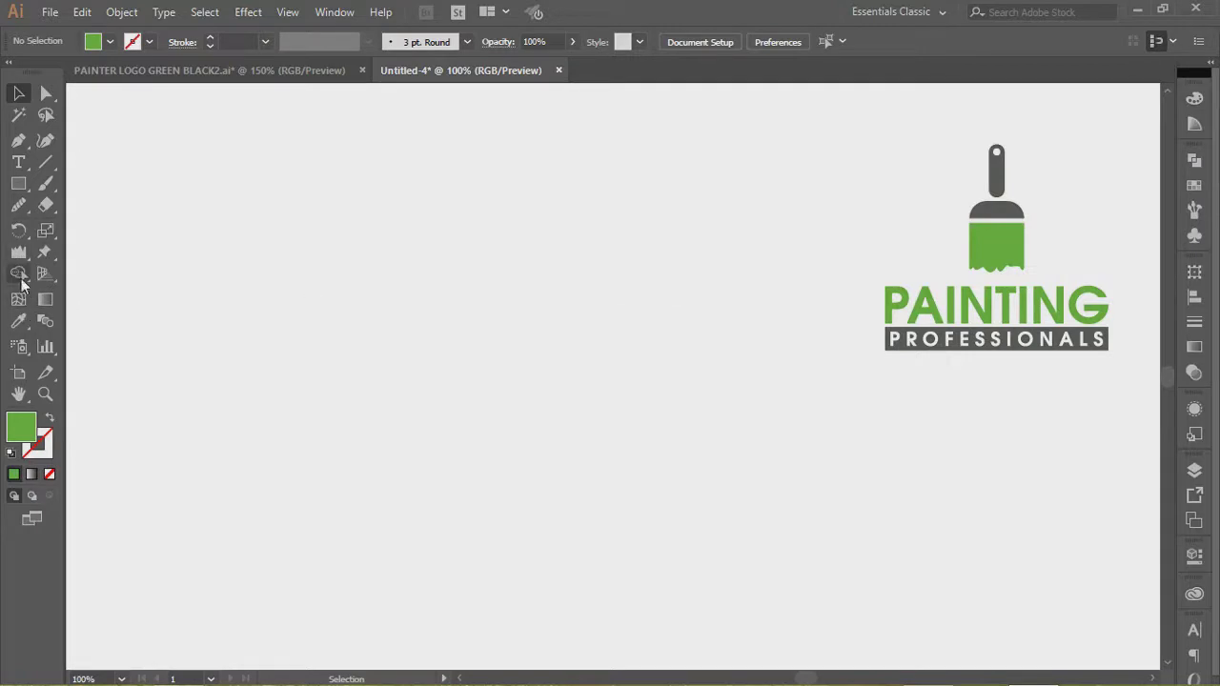
click(17, 185)
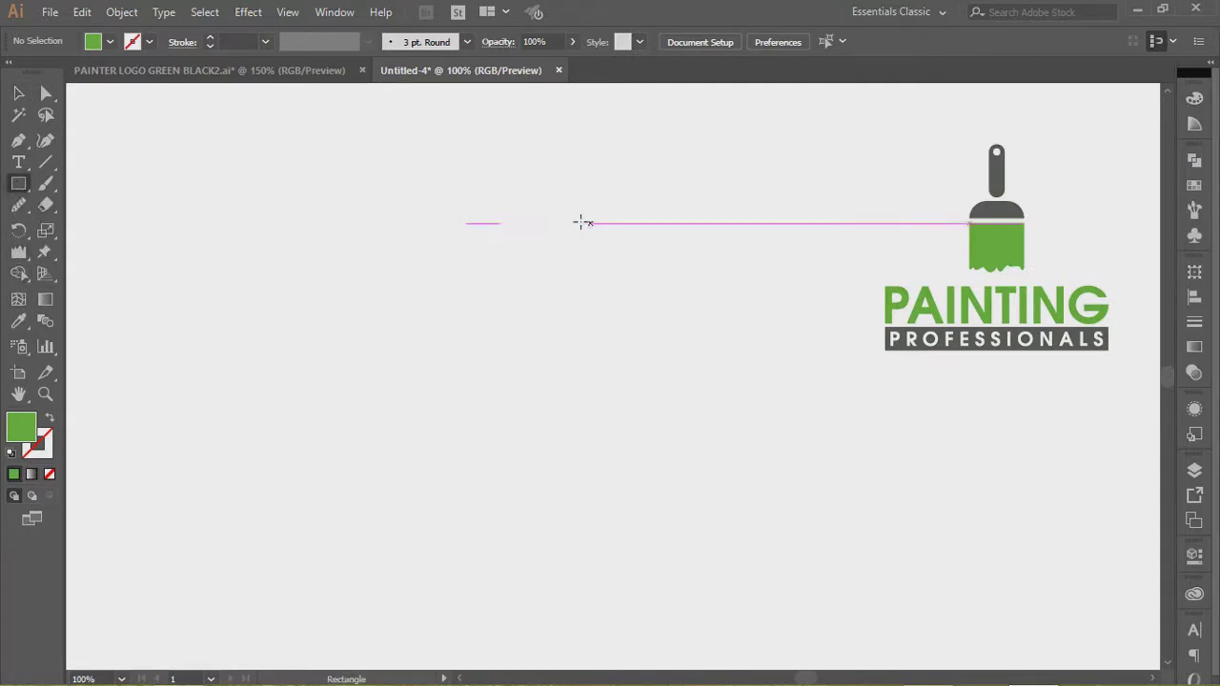
drag(538, 209, 677, 380)
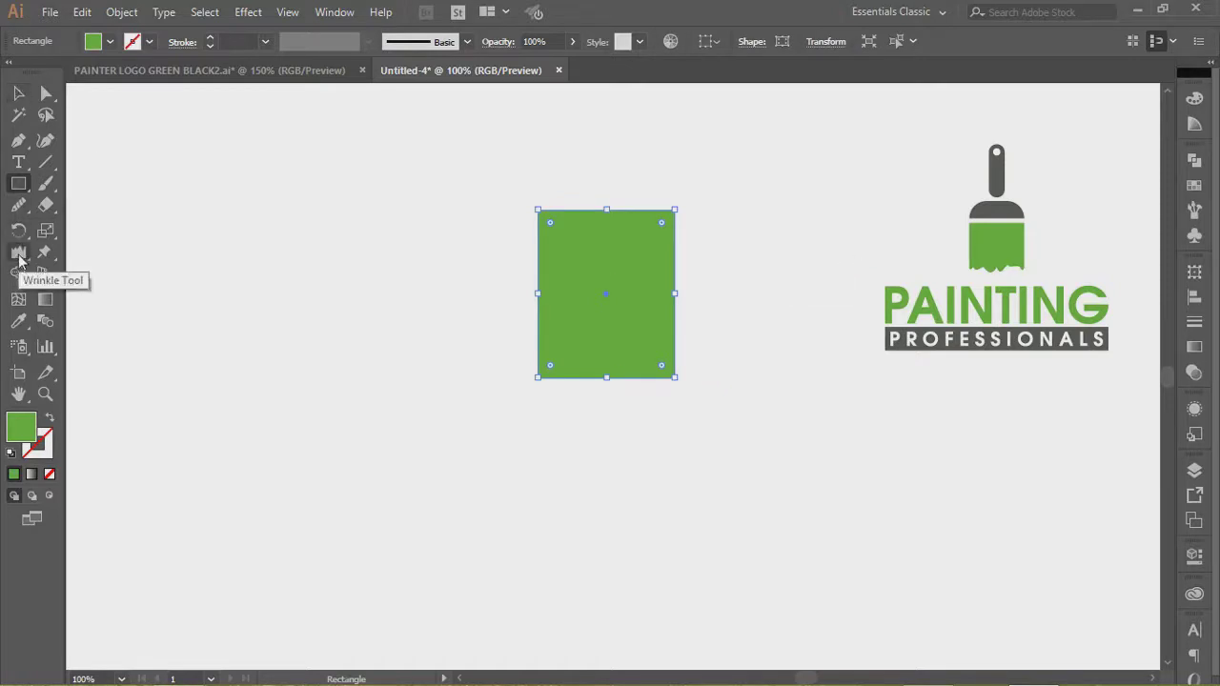
click(19, 256)
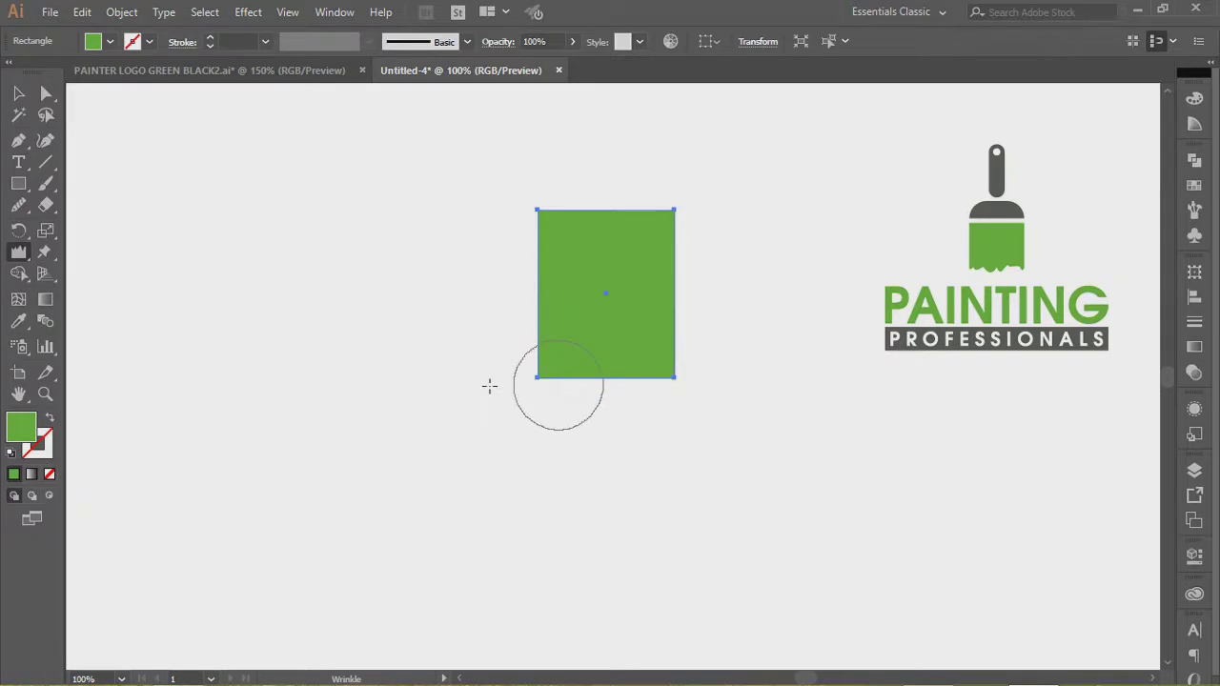
Review the Wrinkle tool options: 100 px brush, 0% horizontal, 100% vertical, leaving them unchanged.
double_click(19, 253)
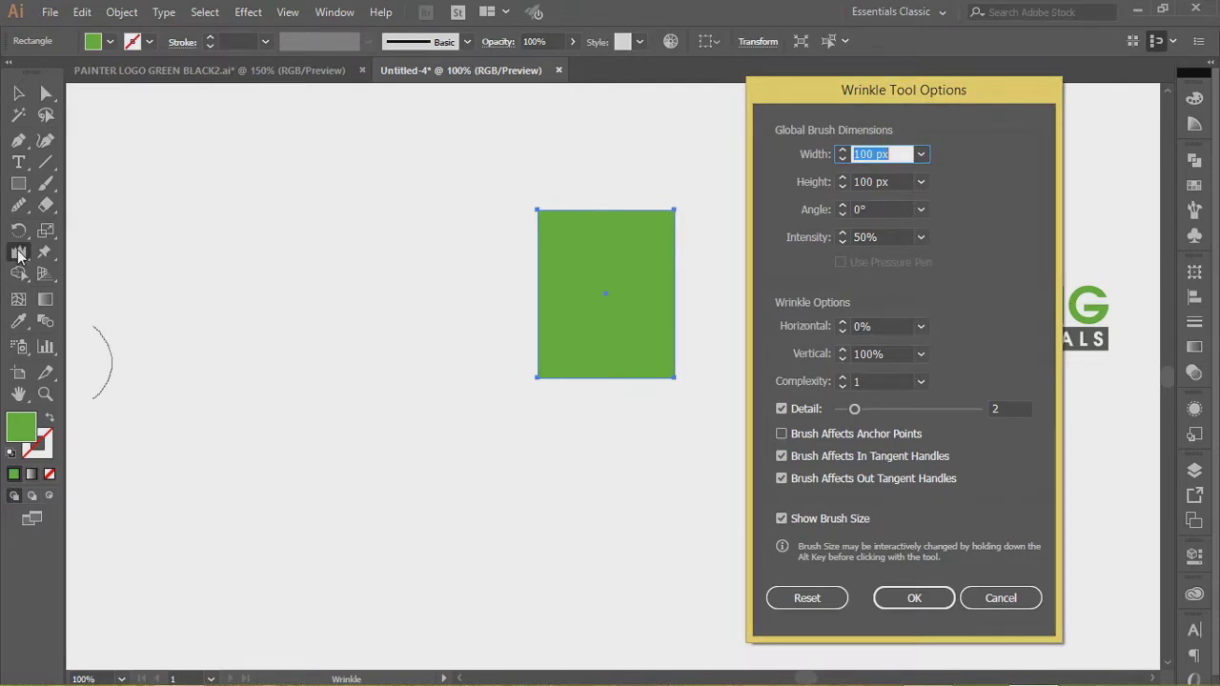
click(997, 598)
click(17, 254)
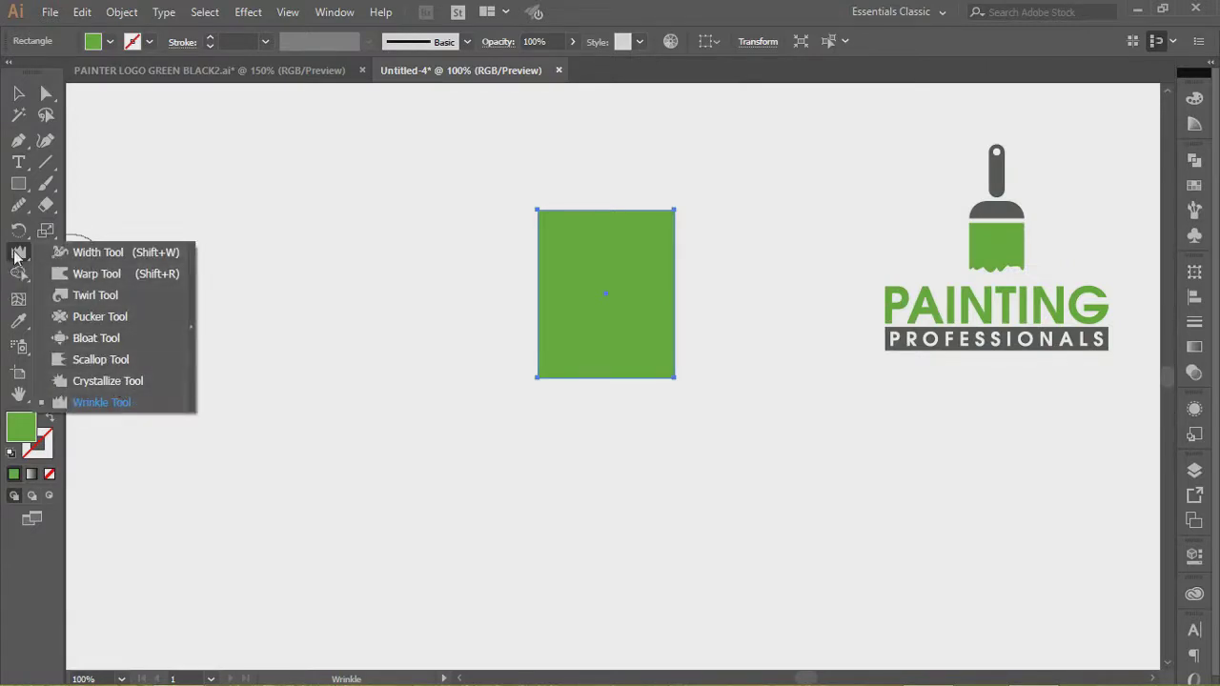
double_click(18, 253)
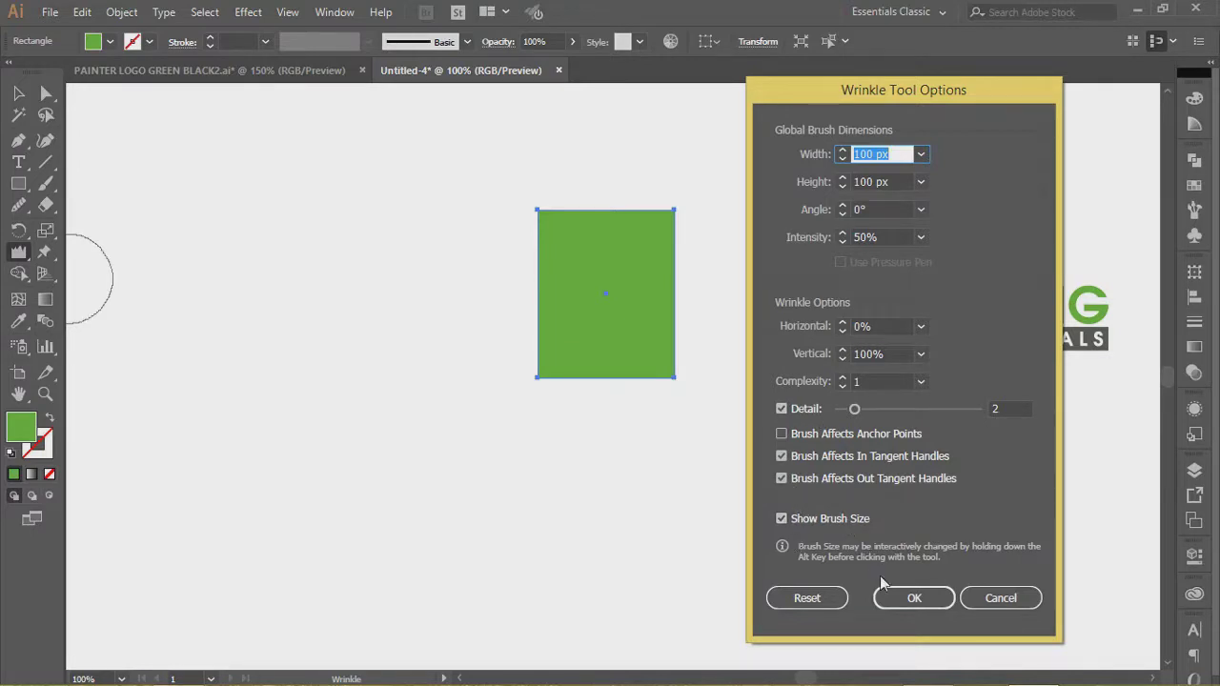
click(1017, 608)
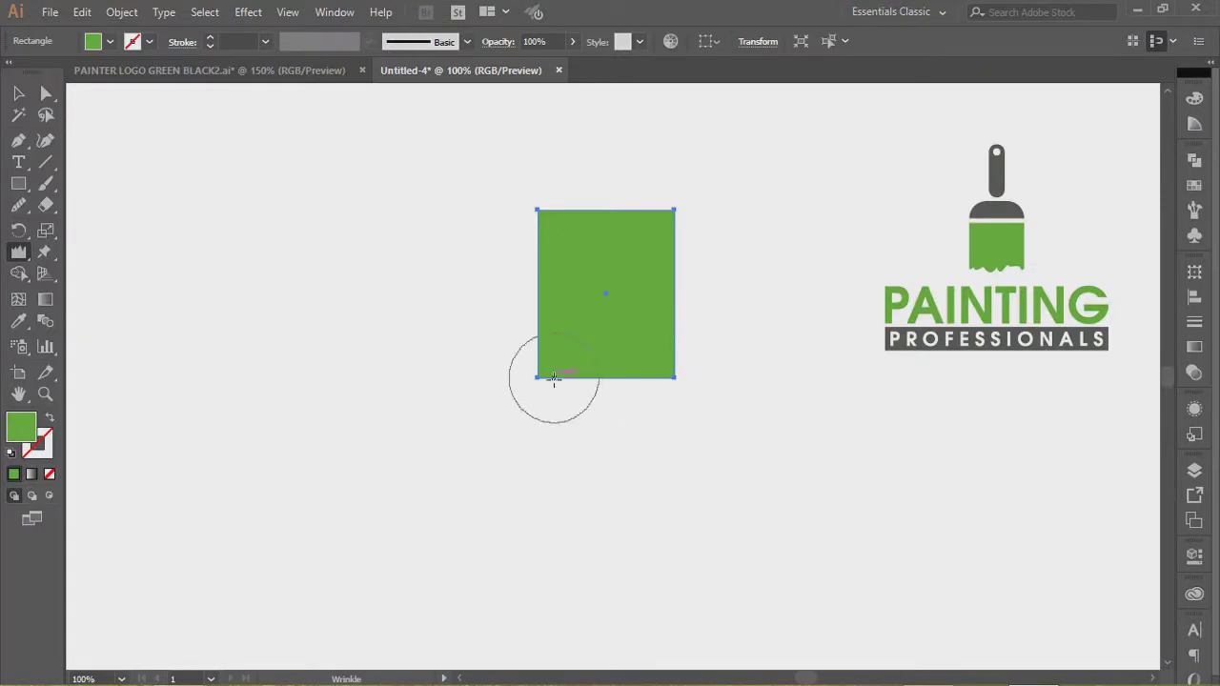
Wrinkle the green rectangle's bottom edge into jagged, dripping bristle shapes.
mouse_move(548, 381)
mouse_down()
mouse_move(632, 386)
mouse_move(639, 365)
mouse_move(616, 362)
mouse_move(604, 463)
mouse_up()
scroll(639, 365, up, 2)
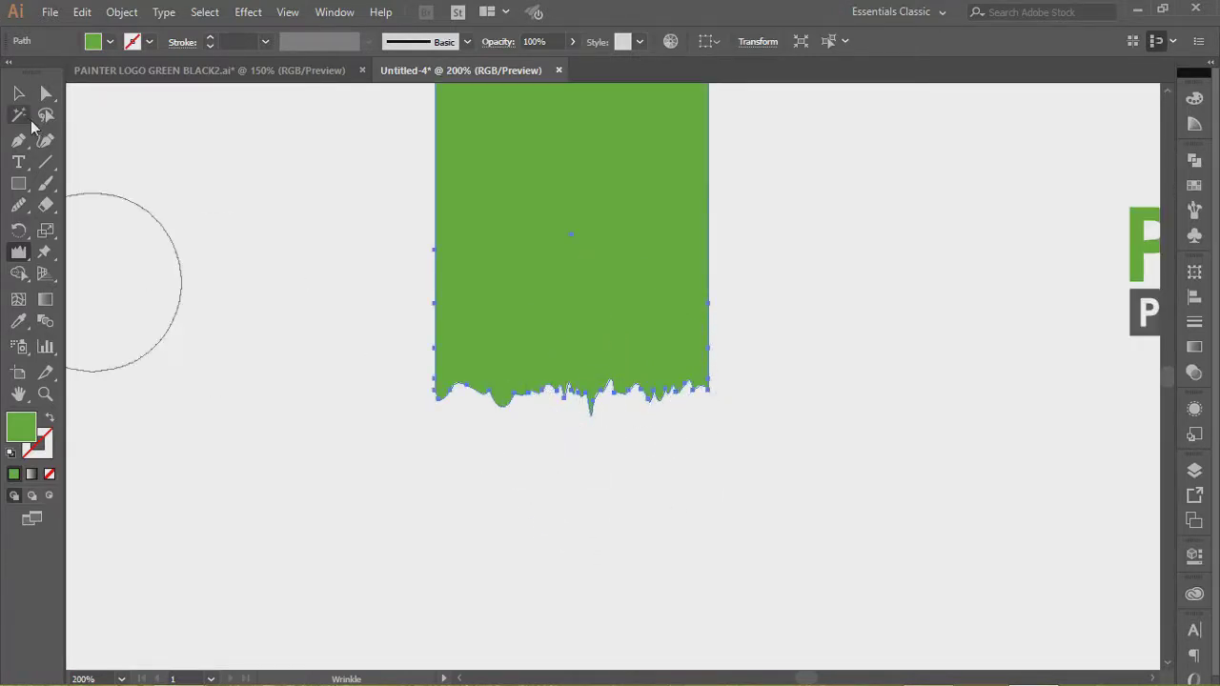
key(v)
scroll(245, 333, down, 2)
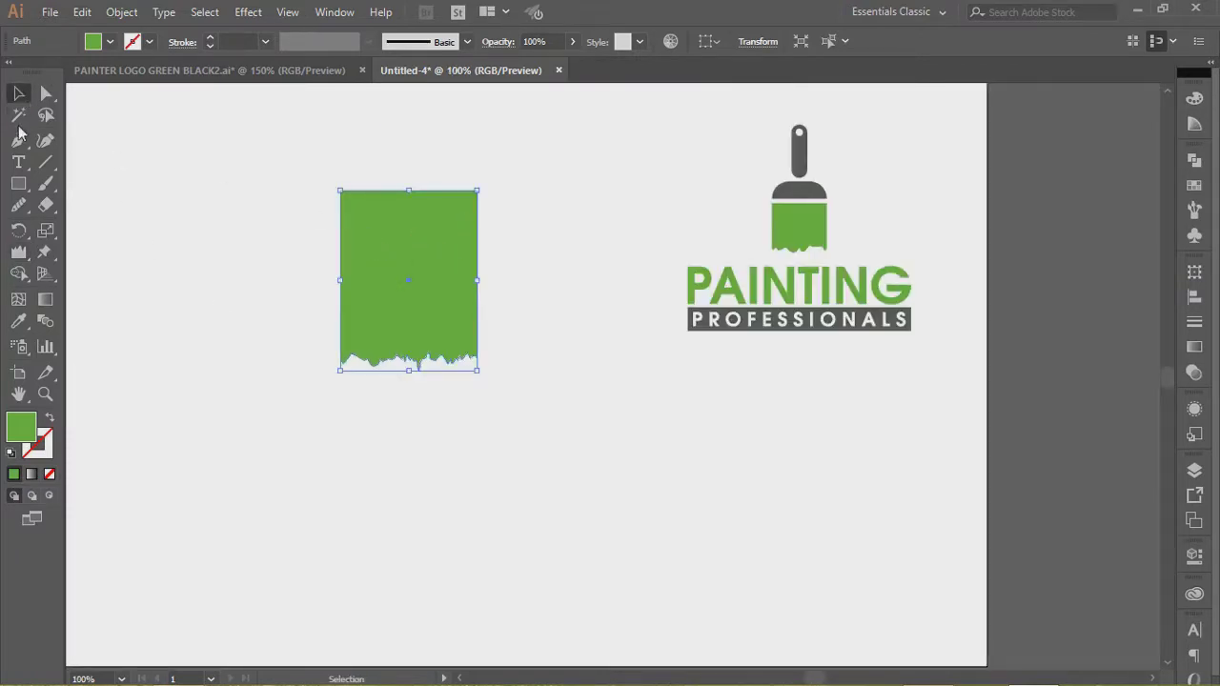
click(45, 95)
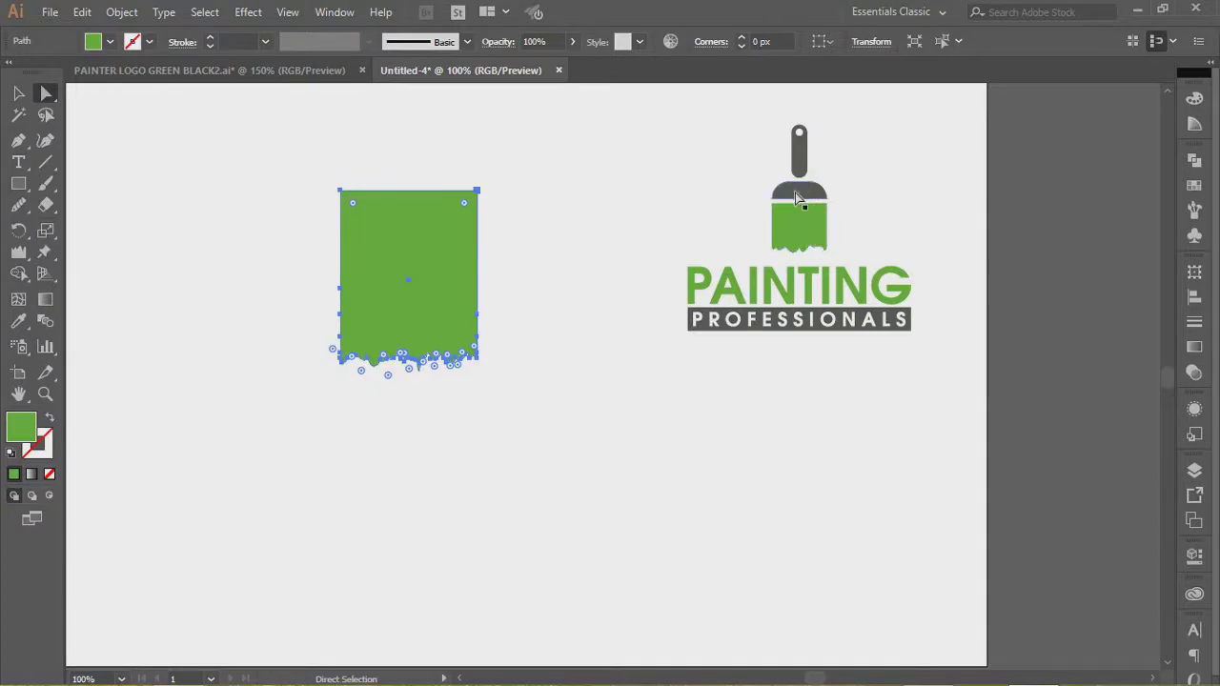
Draw a short green strip above the bristles, heighten it, and round its top corners to 47 px.
key(v)
key(m)
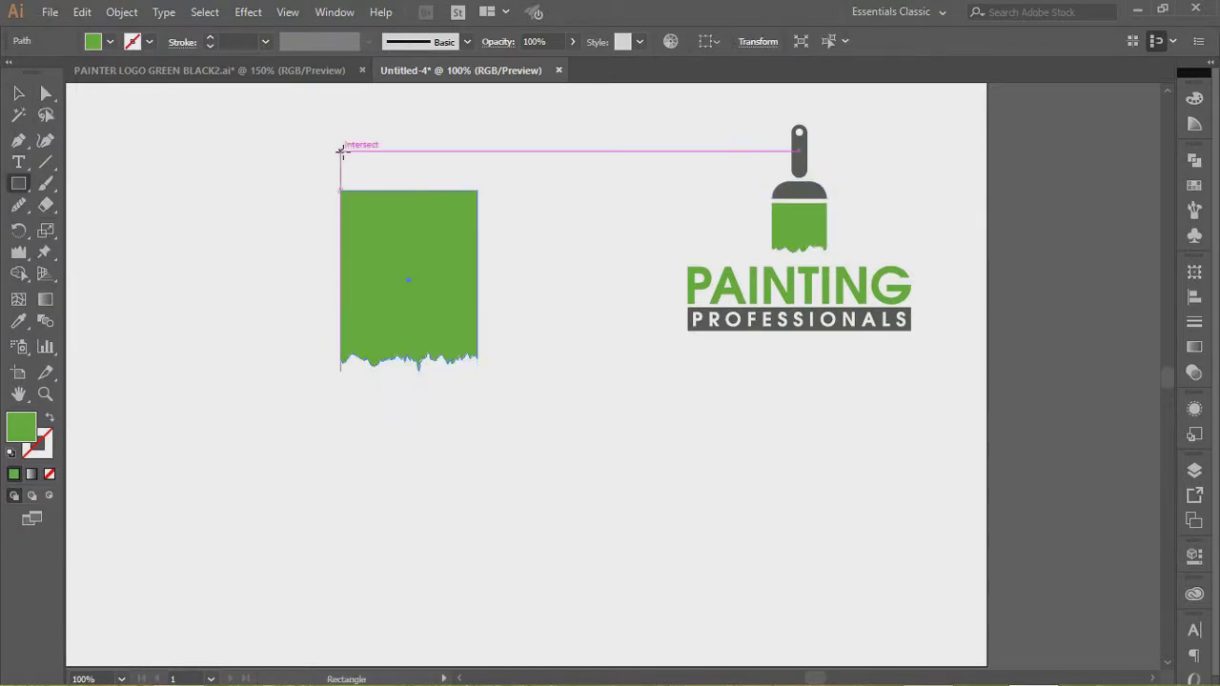
drag(342, 150, 479, 177)
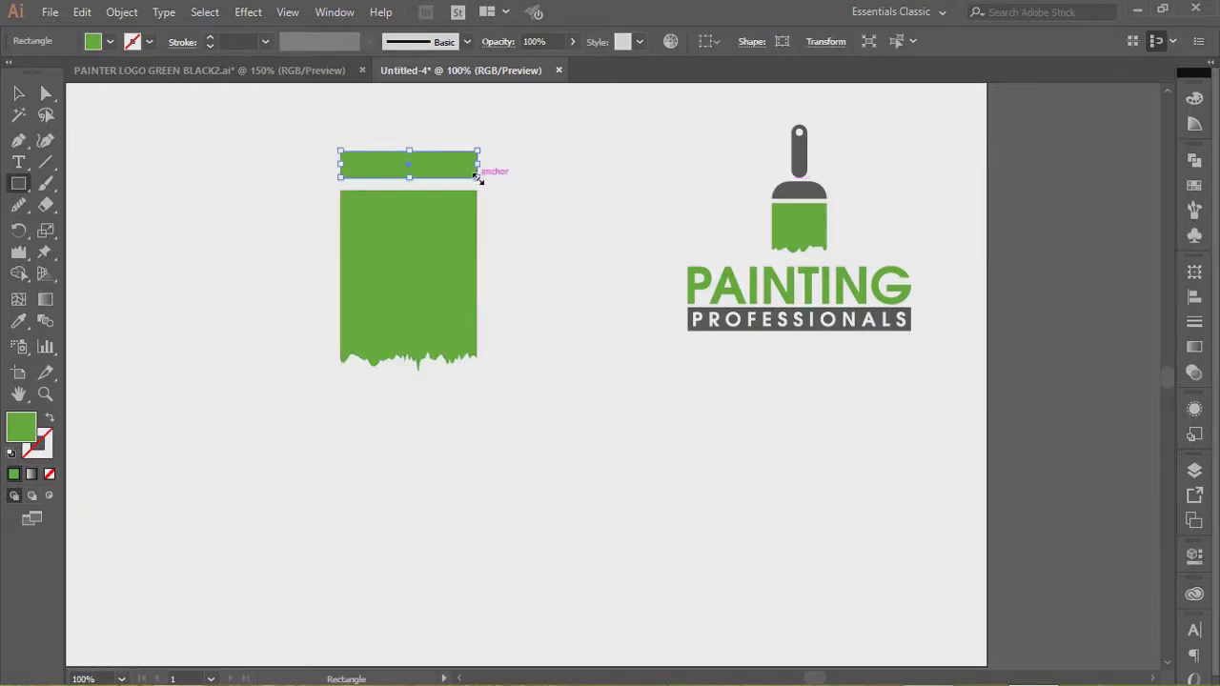
drag(411, 149, 411, 136)
click(47, 93)
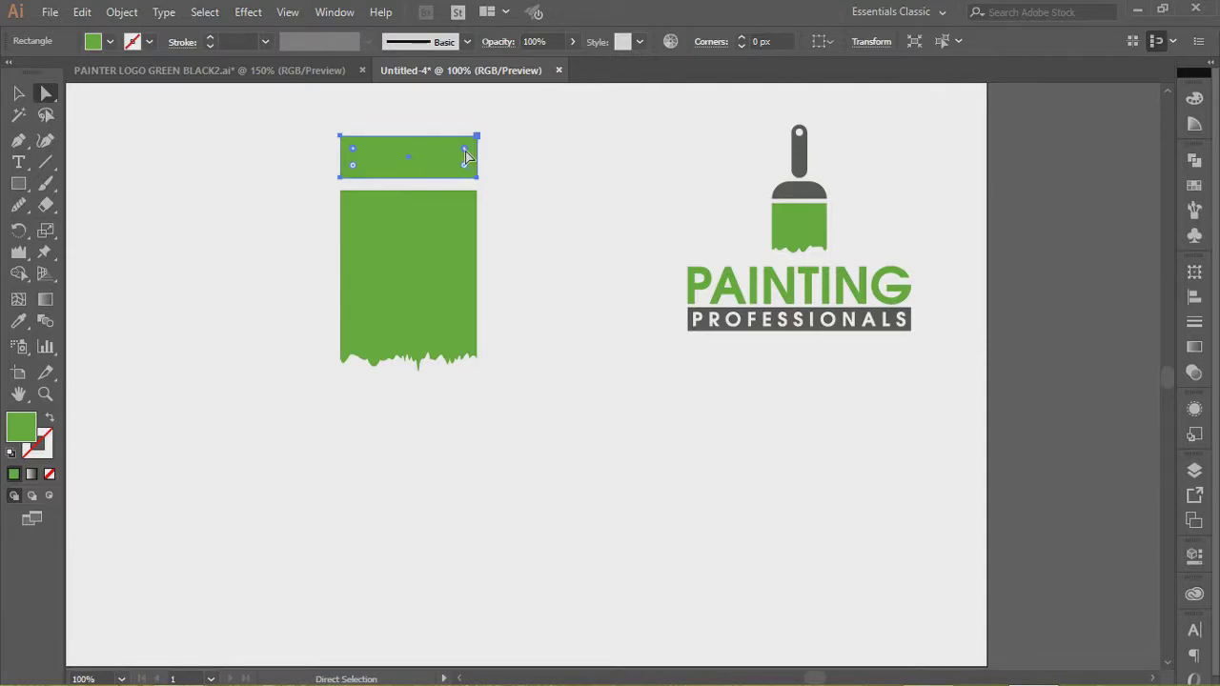
drag(467, 155, 435, 188)
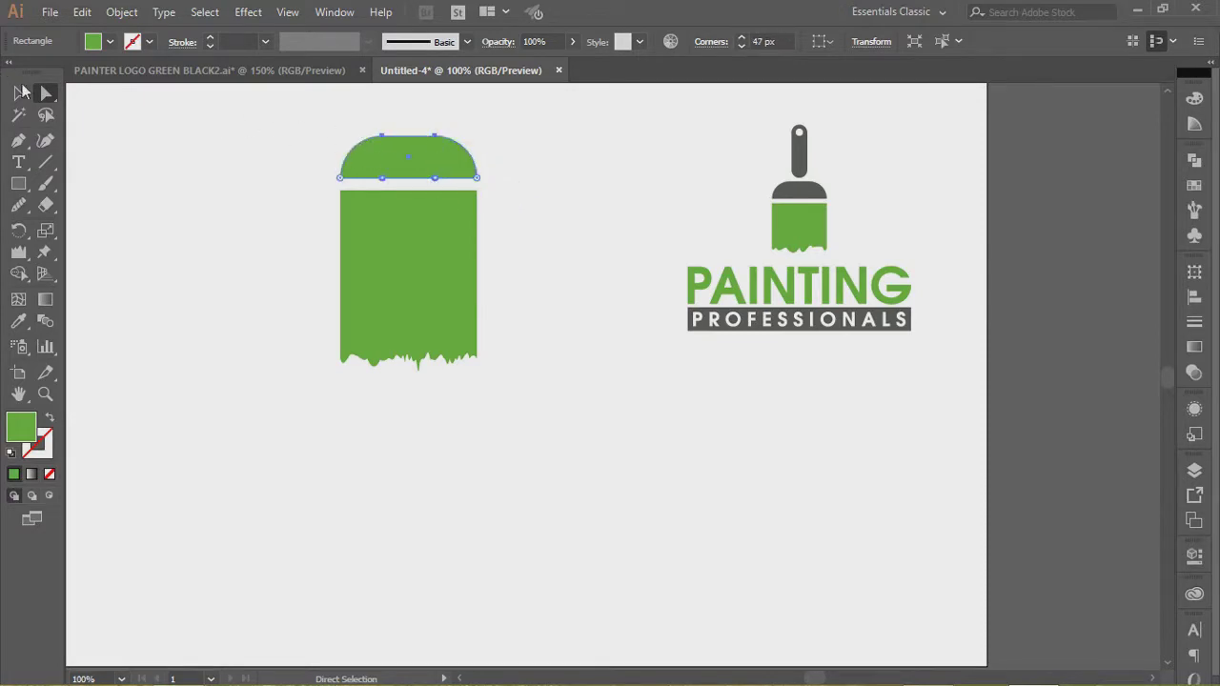
click(21, 91)
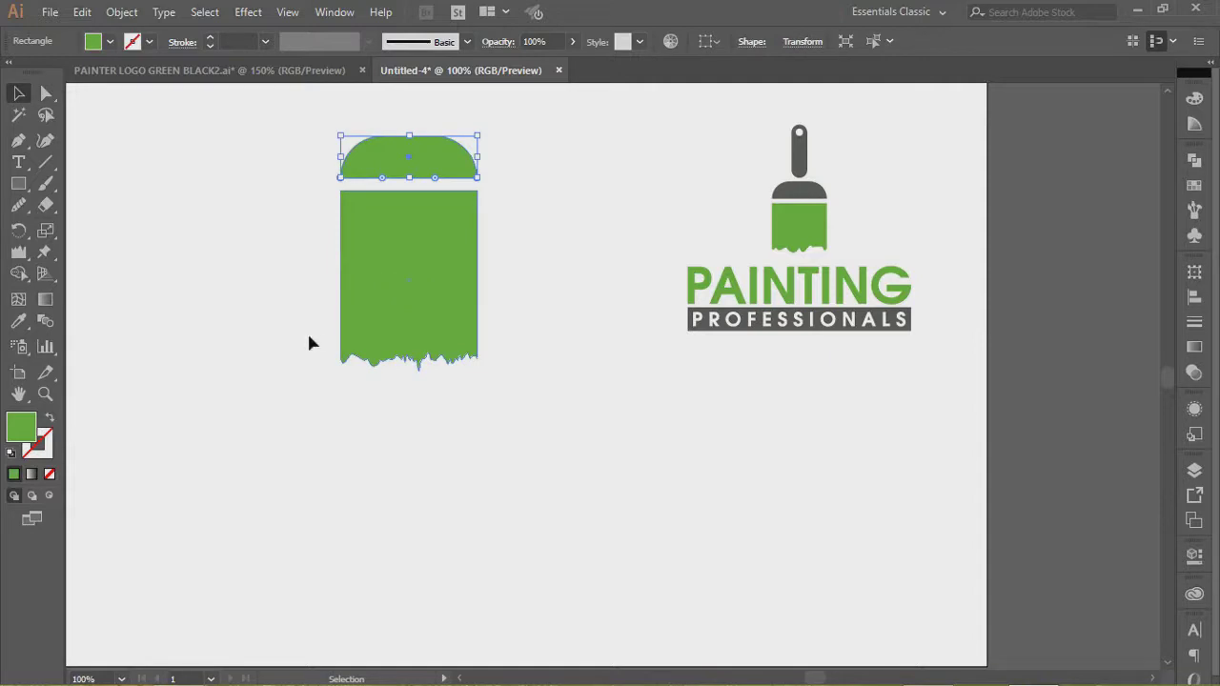
Fill the dome with the logo ferrule's dark grey using the Eyedropper.
click(20, 322)
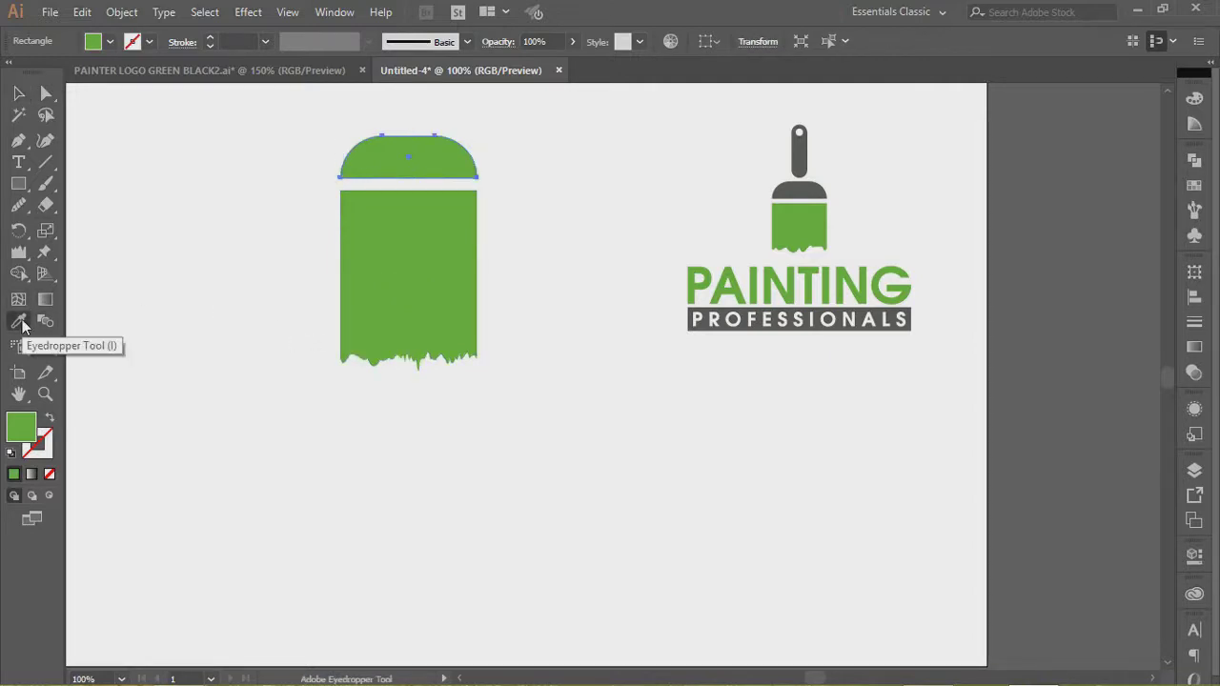
click(800, 192)
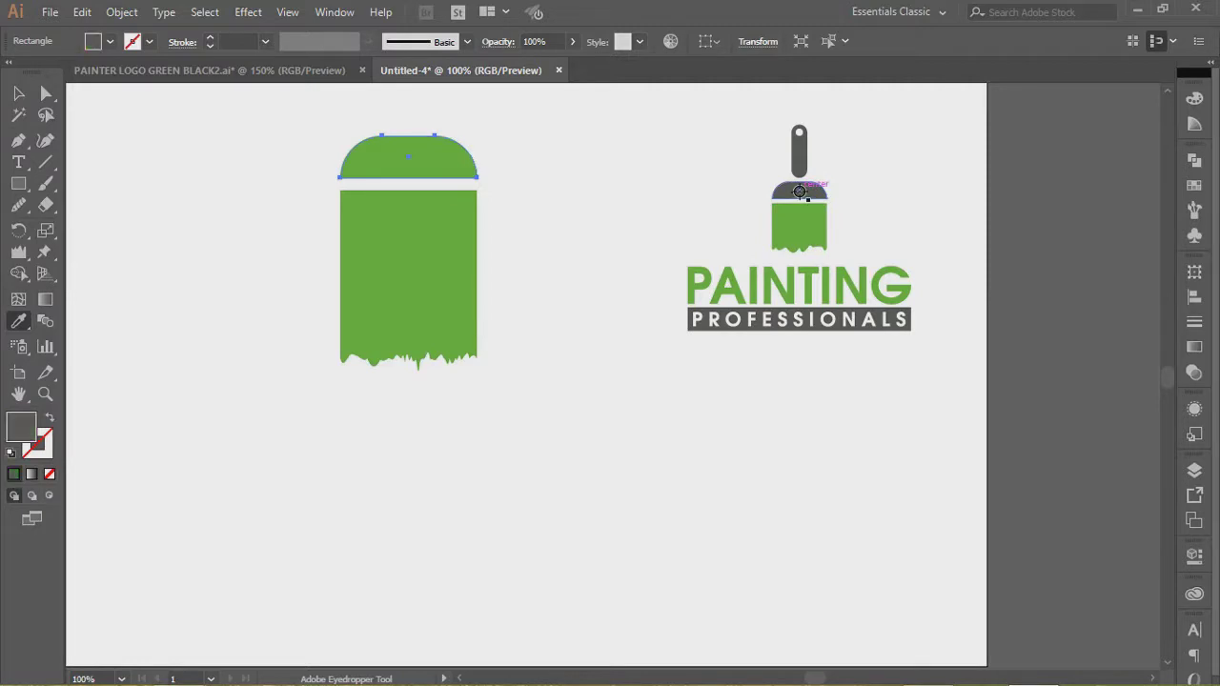
click(18, 93)
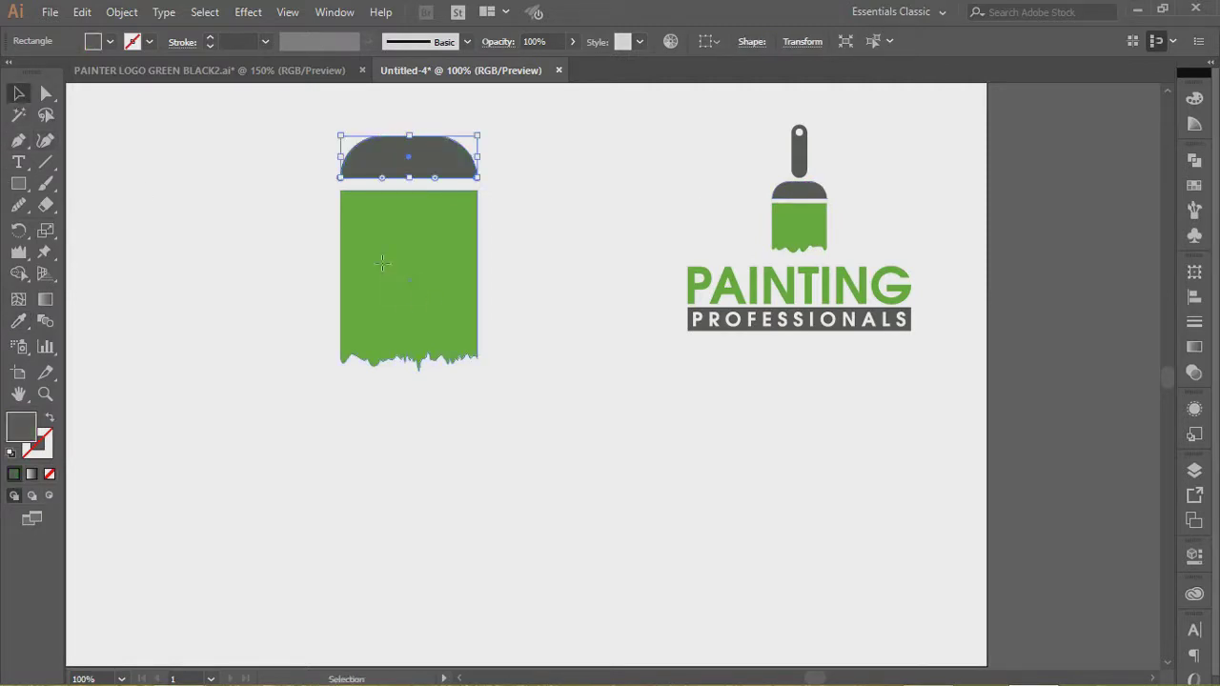
Shorten the green bristle block from the top and nudge the grey dome down four steps toward it.
click(384, 272)
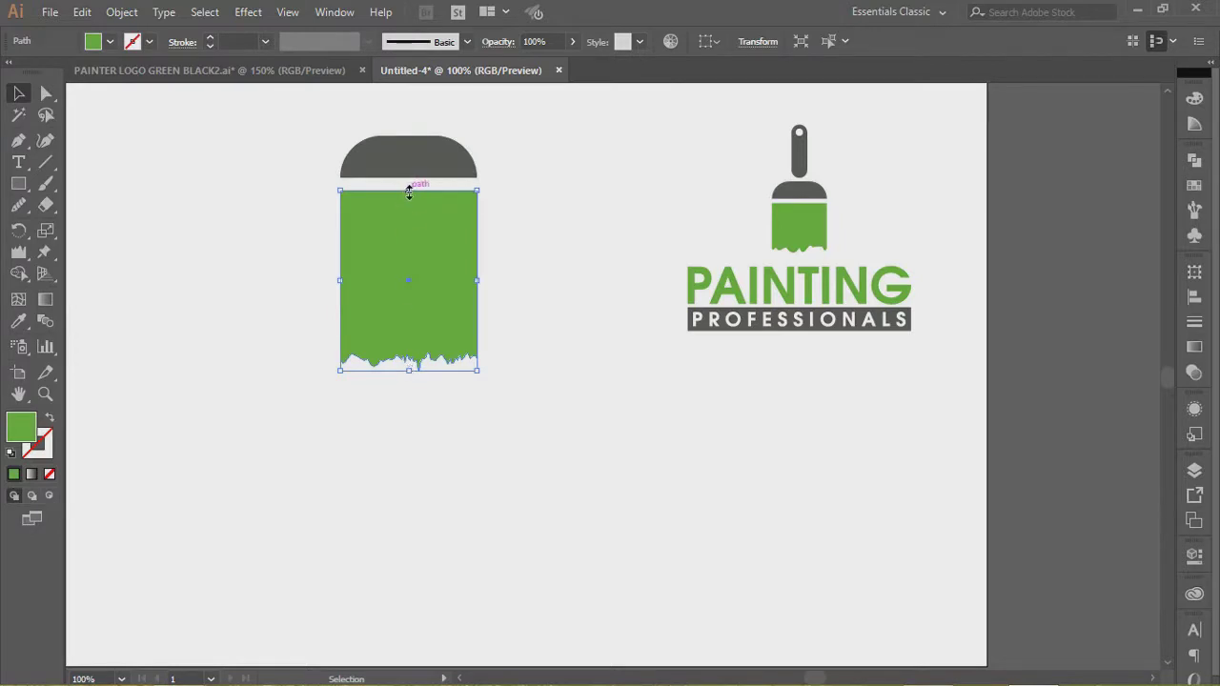
drag(408, 190, 409, 220)
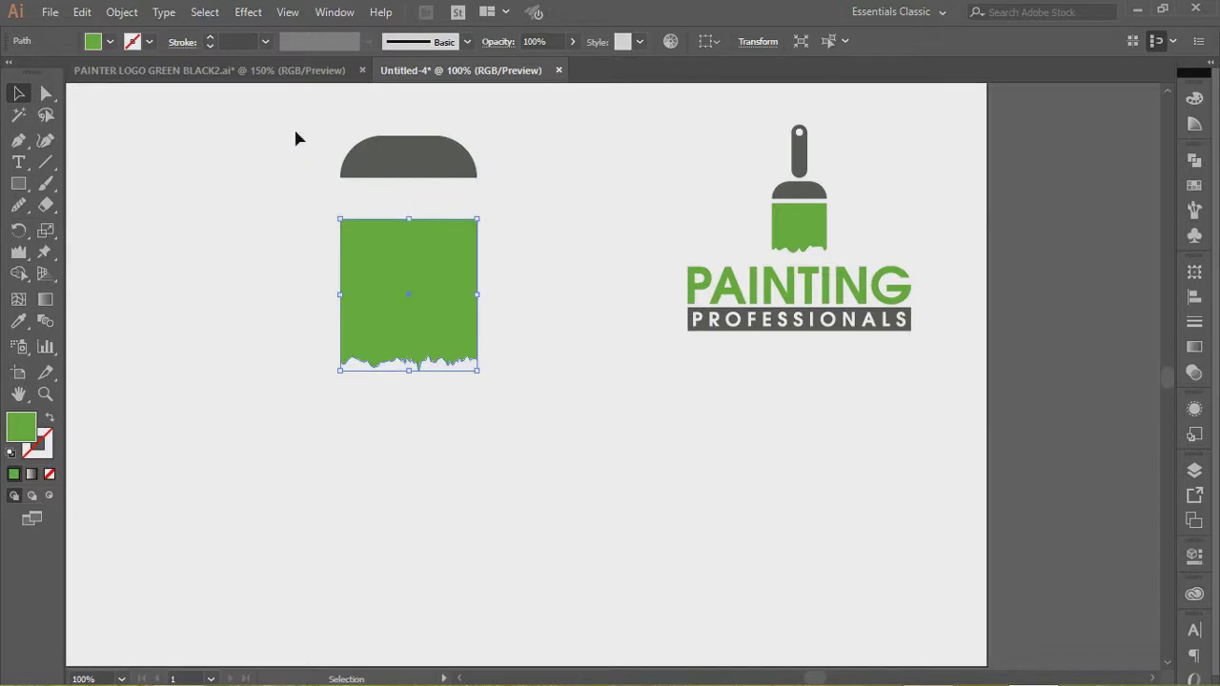
click(380, 154)
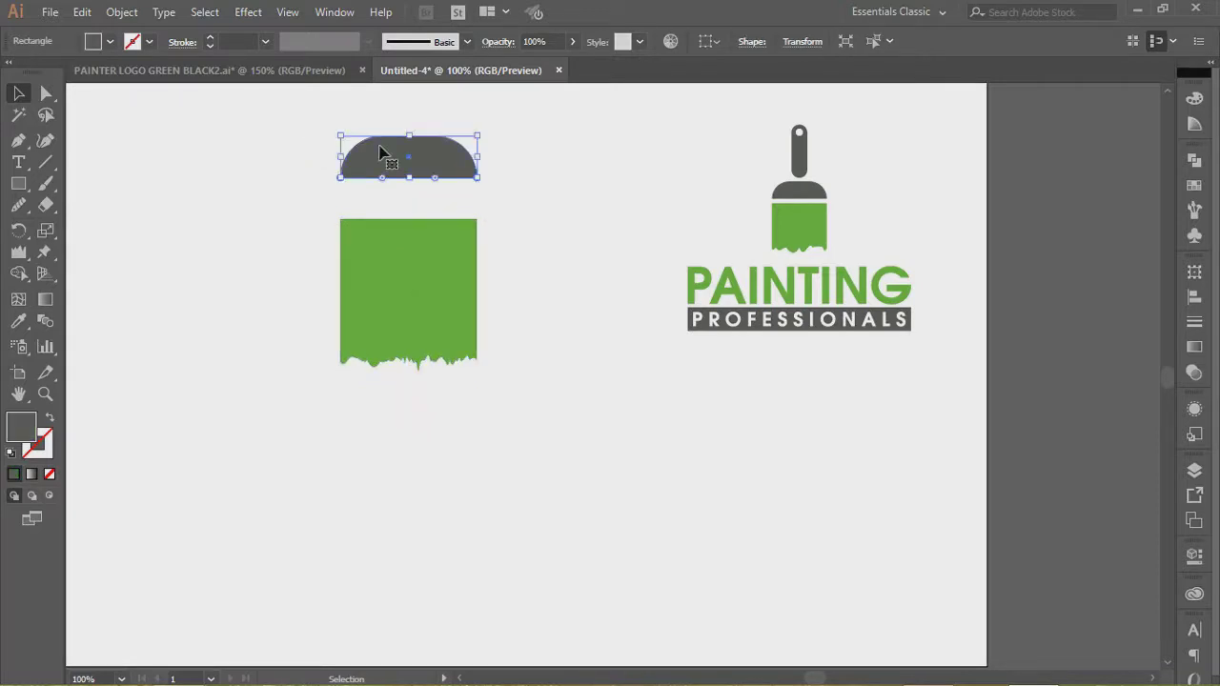
key(Down)
key(Down)
key(Down)
key(Down)
key(Down)
key(Down)
key(Down)
key(Down)
key(Down)
key(Down)
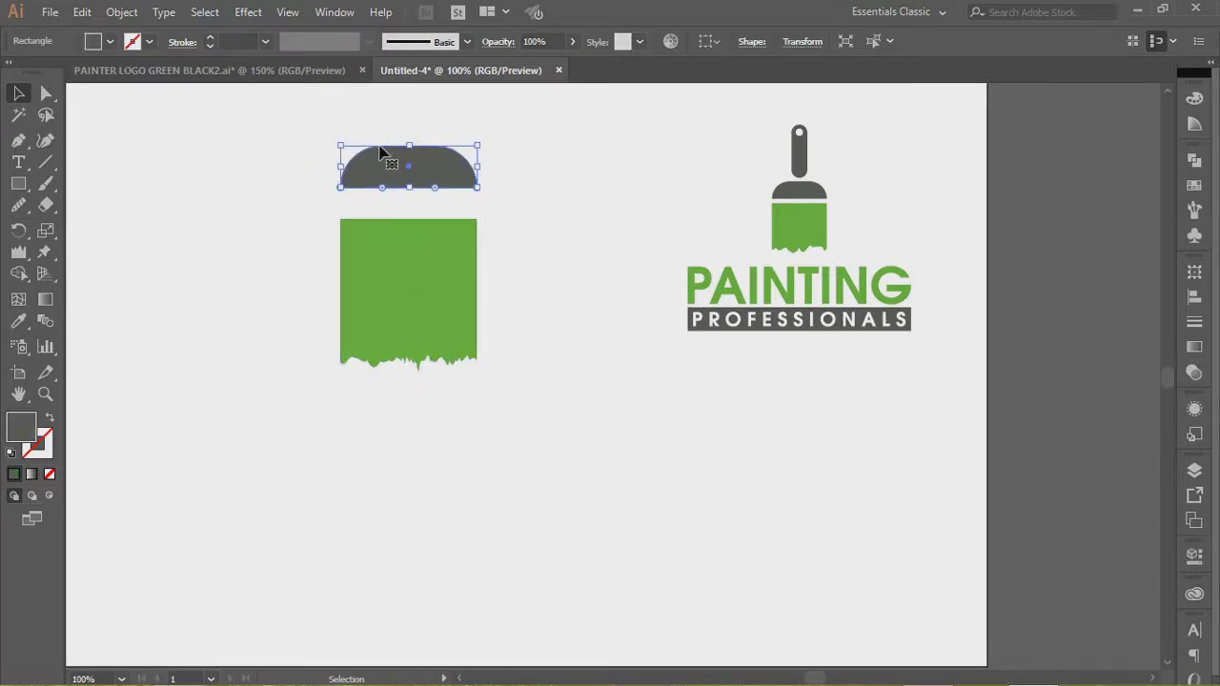
key(Down)
key(Down)
key(Down)
key(Down)
key(Down)
key(Down)
key(Down)
key(Down)
key(Down)
key(Down)
key(Down)
key(Down)
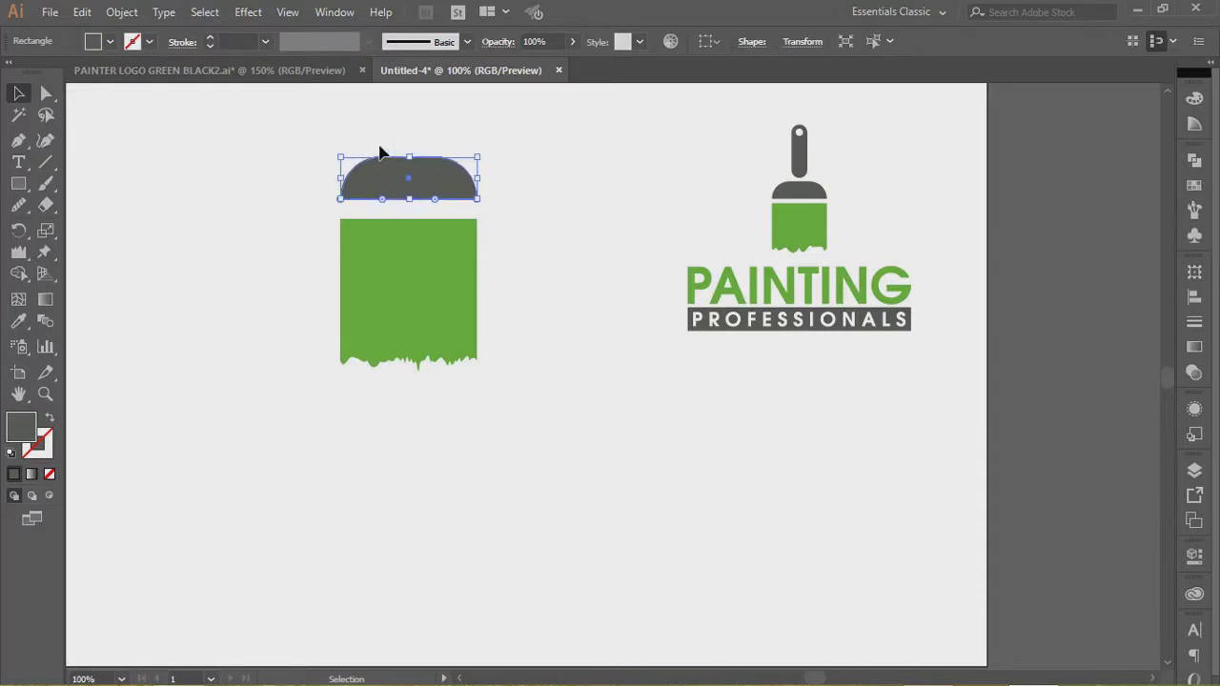
key(Down)
key(Down)
key(Down)
key(Down)
key(Down)
key(Down)
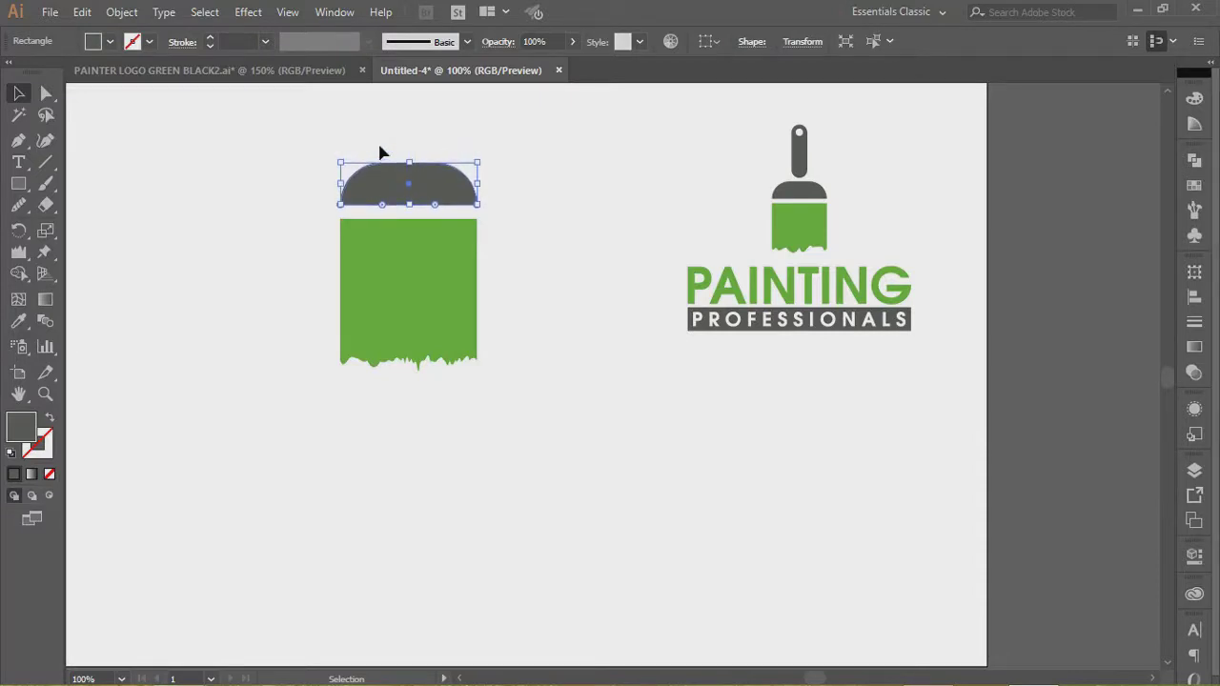
key(Down)
key(Down)
key(Down)
click(304, 215)
Move the dome and green bristle shapes lower on the artboard.
scroll(304, 215, up, 2)
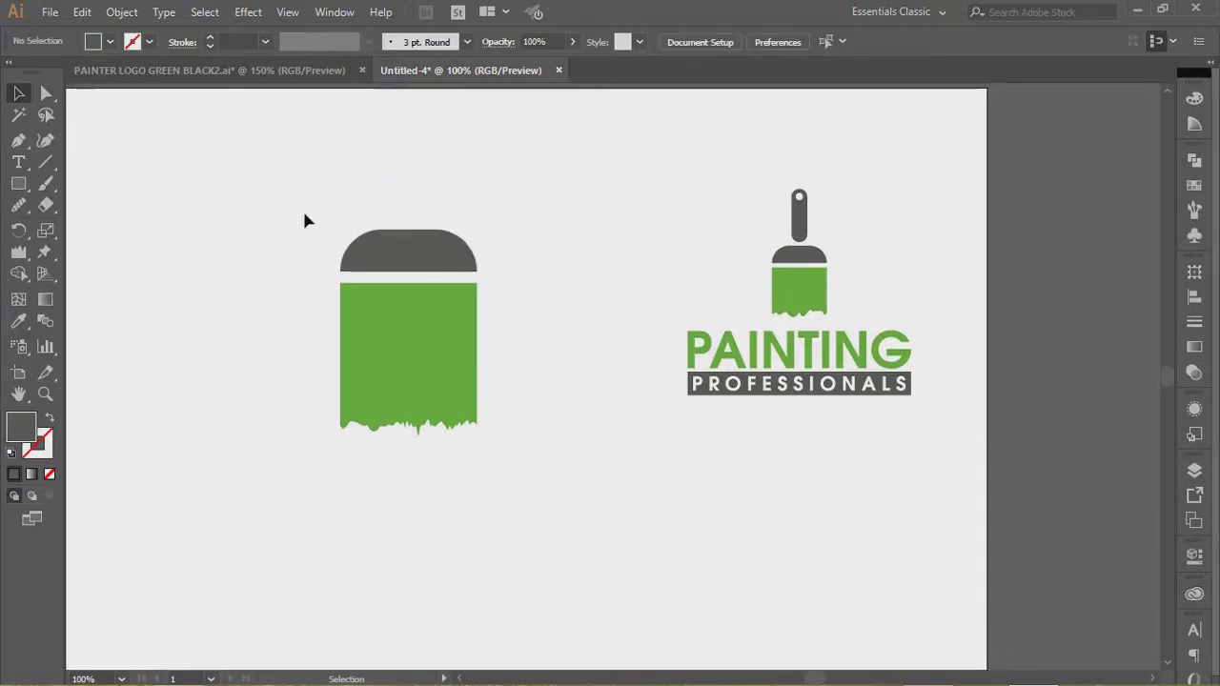
drag(305, 215, 519, 460)
drag(405, 313, 430, 460)
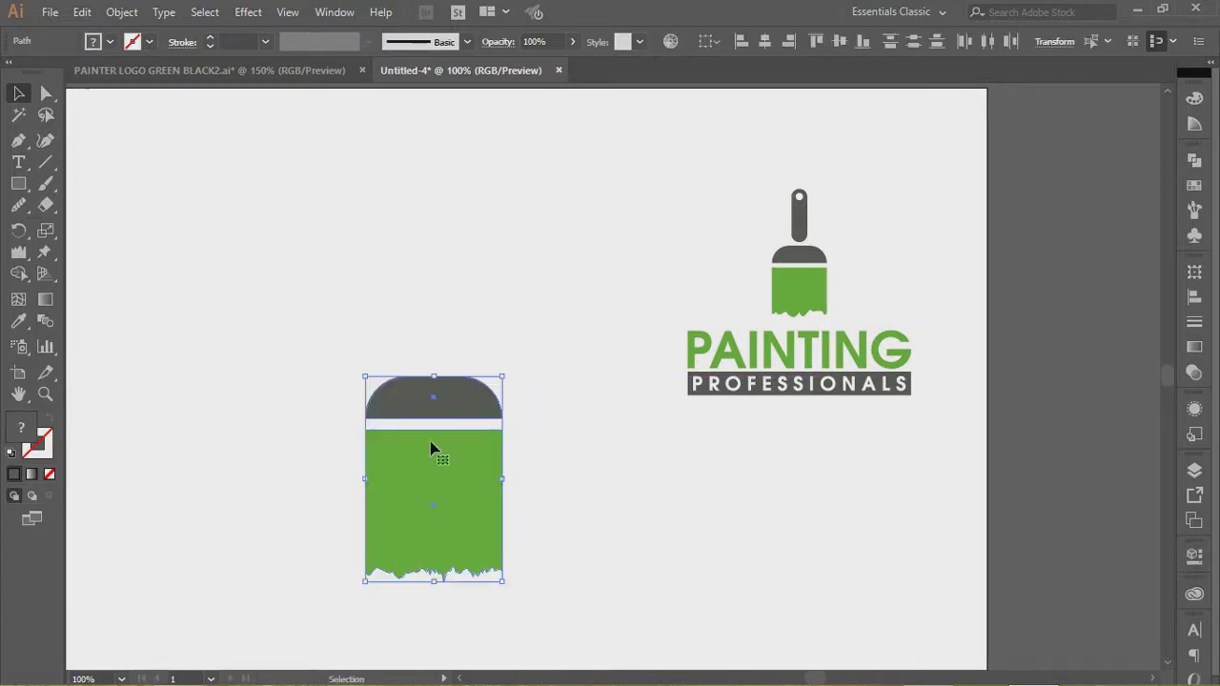
Add a tall dark-grey handle with fully rounded ends, centred above the dome and reaching down to it.
click(19, 184)
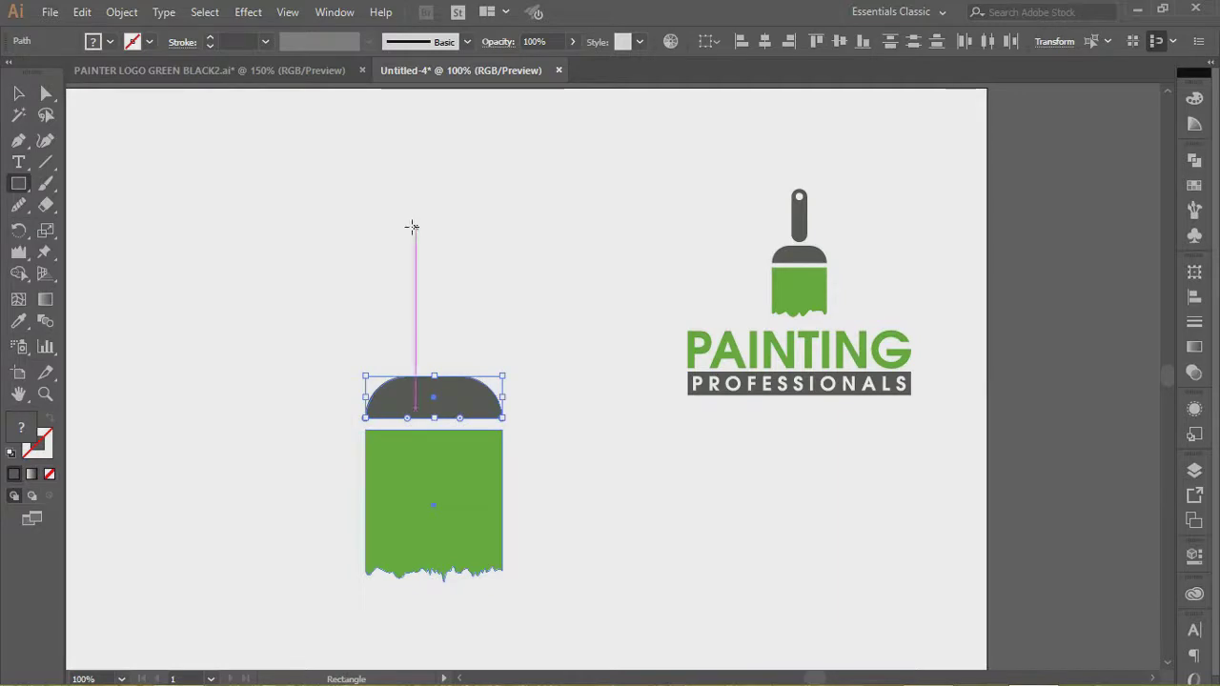
drag(410, 227, 444, 353)
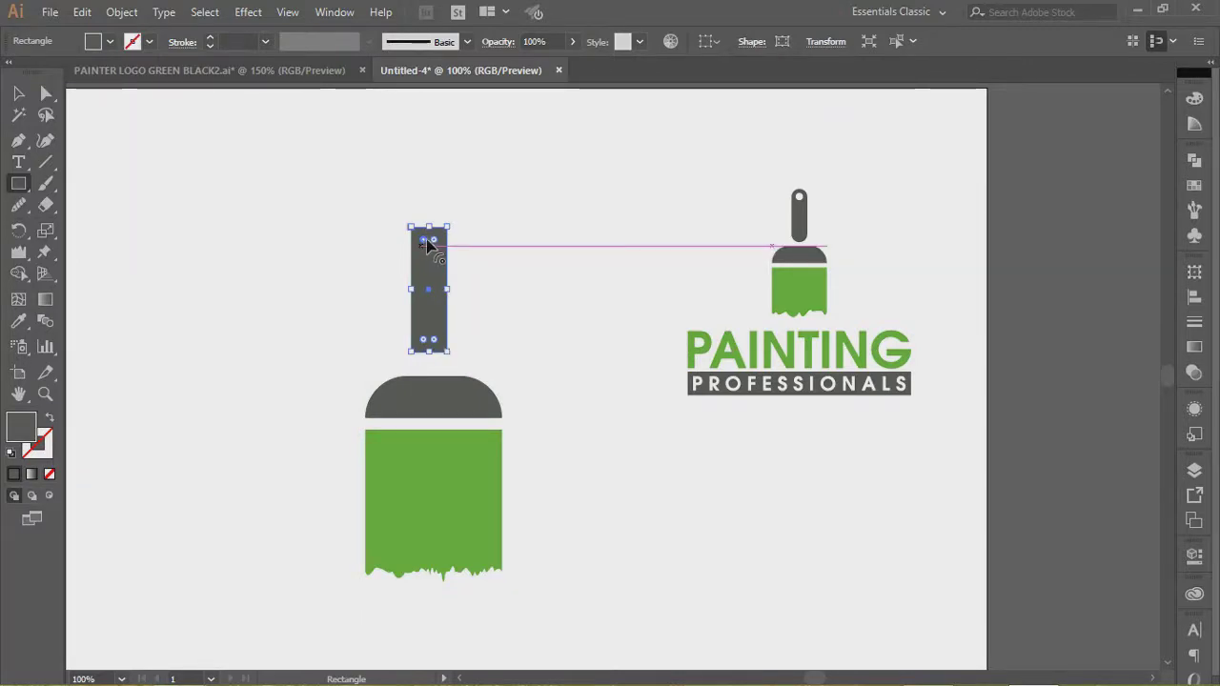
drag(364, 195, 408, 263)
key(ctrl+z)
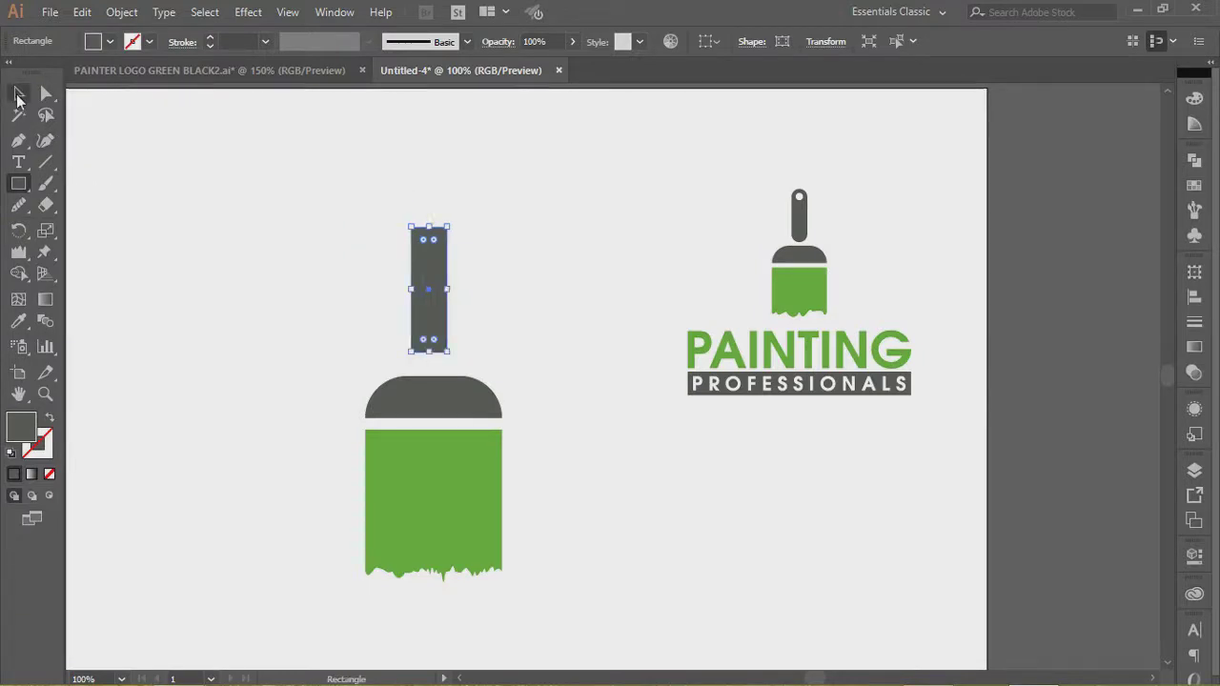
click(18, 92)
drag(383, 198, 428, 318)
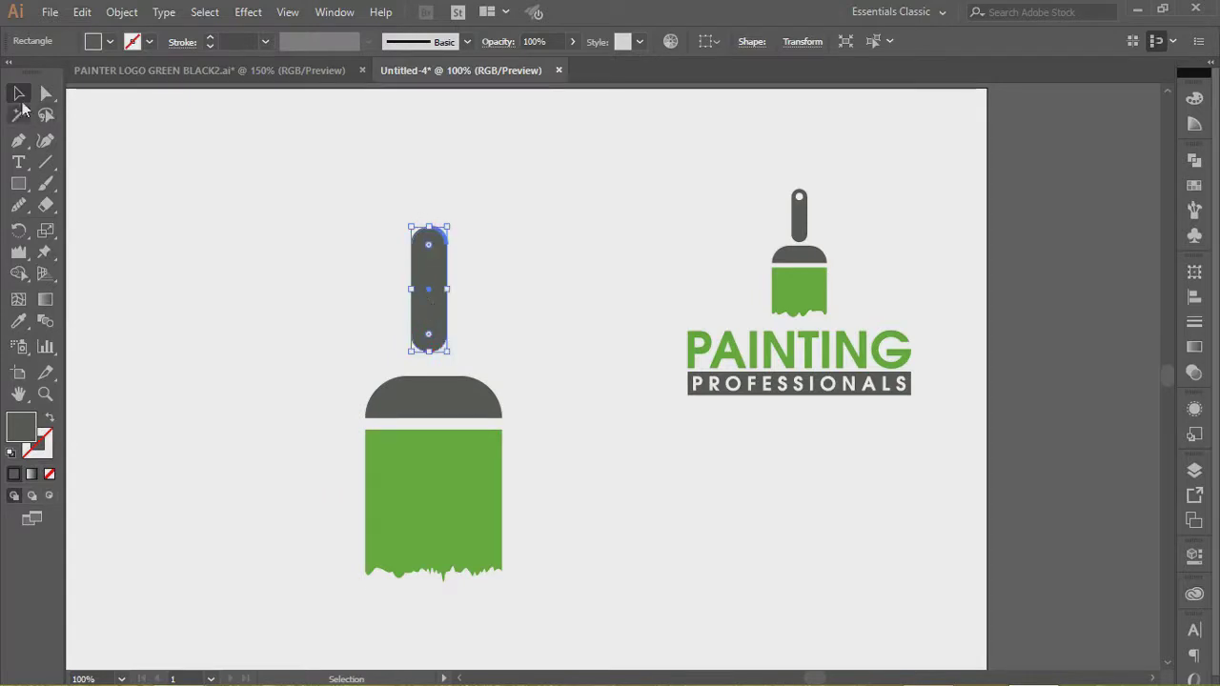
drag(427, 264, 433, 265)
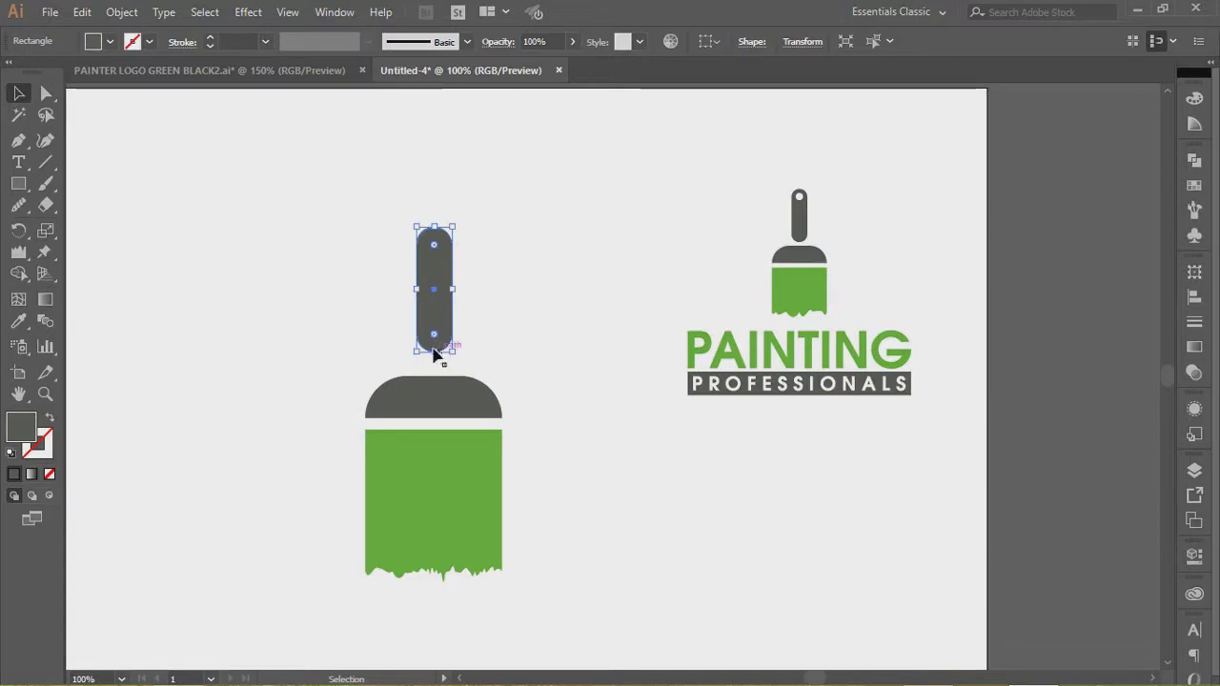
drag(434, 351, 434, 363)
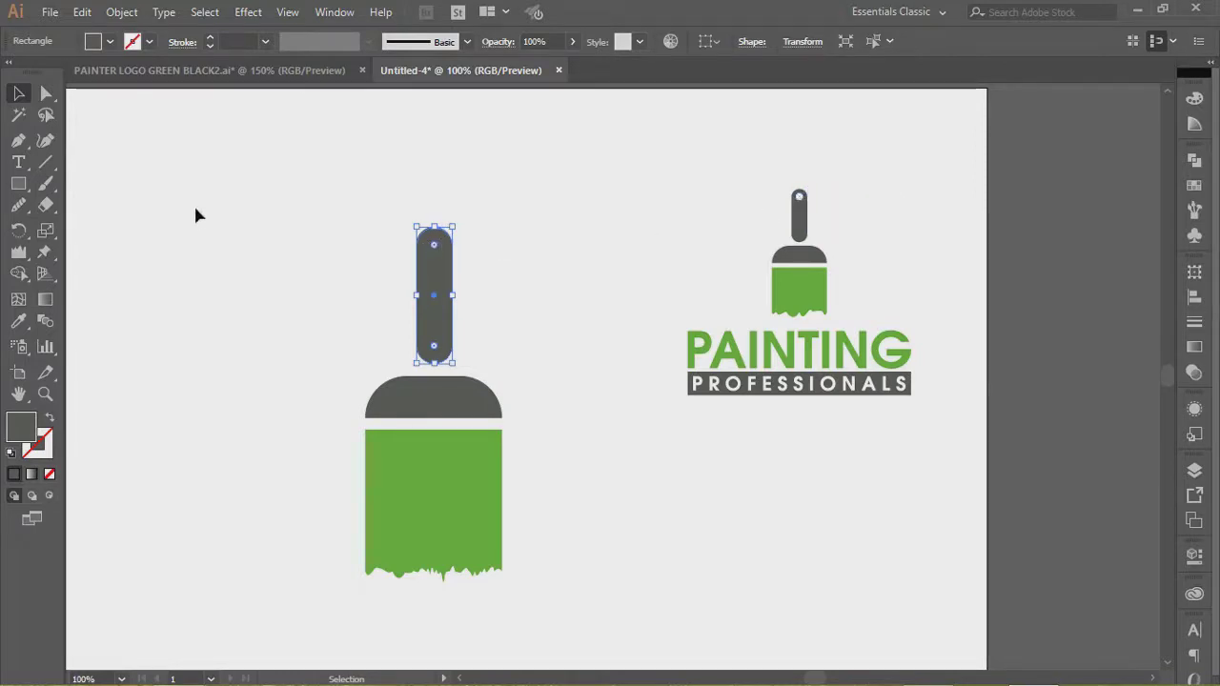
Add a 16 px circle near the handle top, filled with the light background colour.
click(86, 190)
click(17, 184)
click(17, 184)
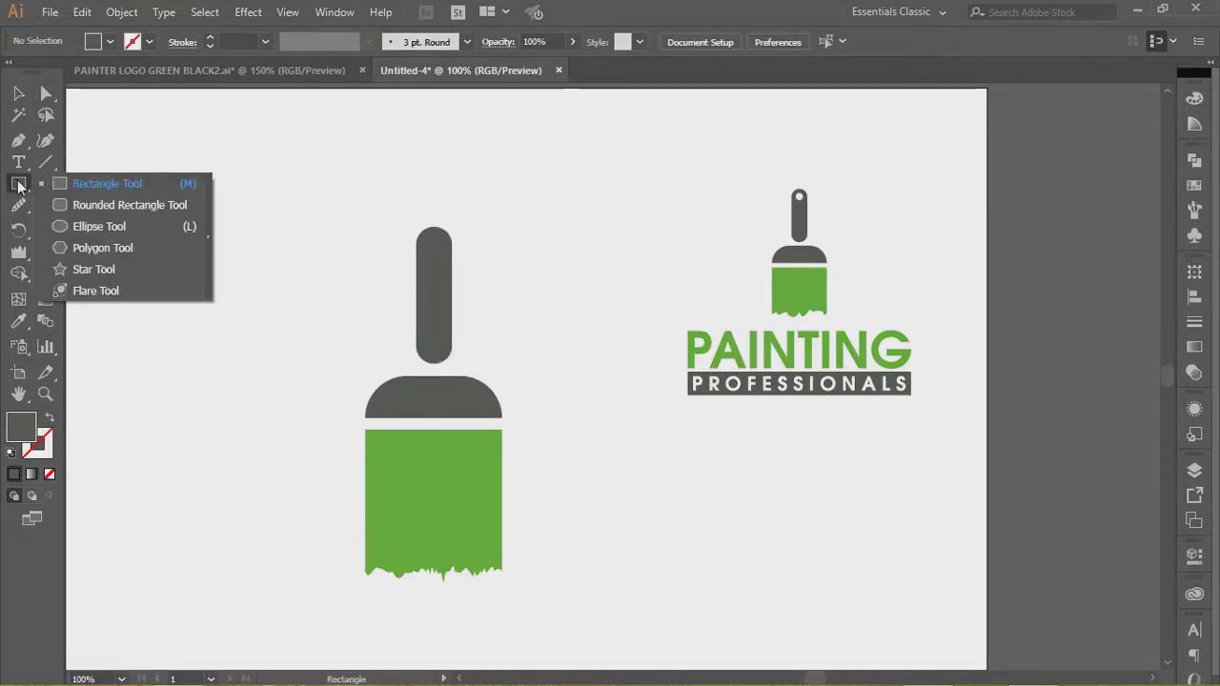
click(91, 229)
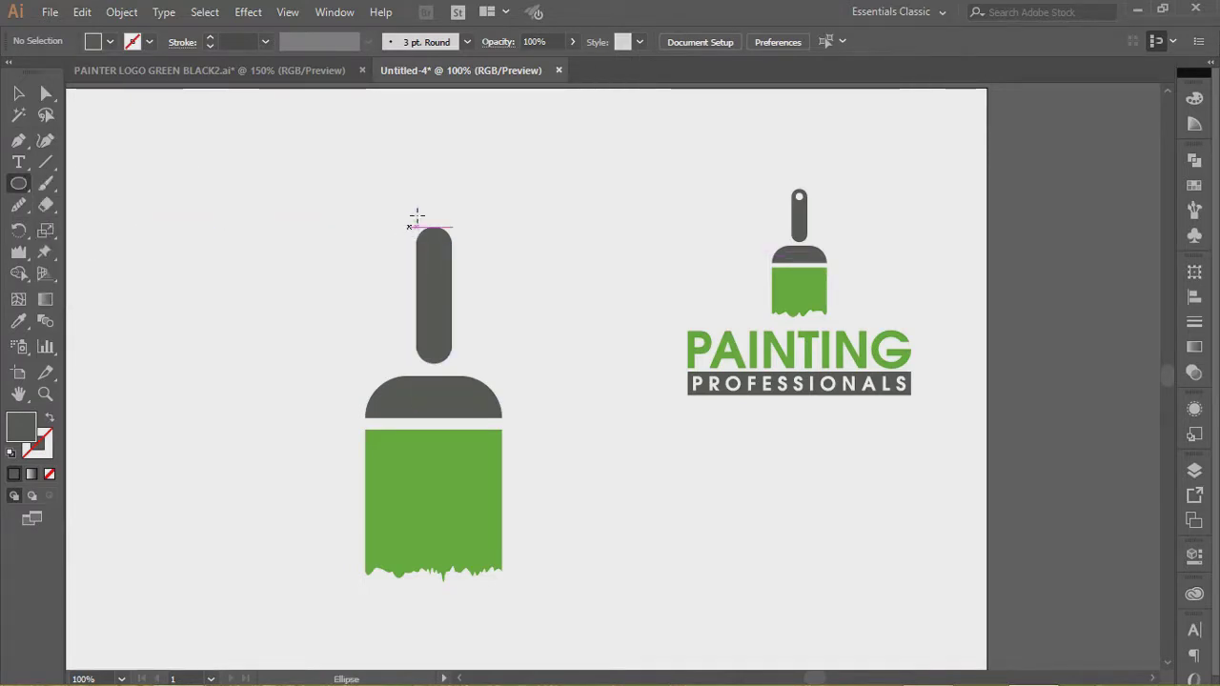
drag(432, 249, 438, 252)
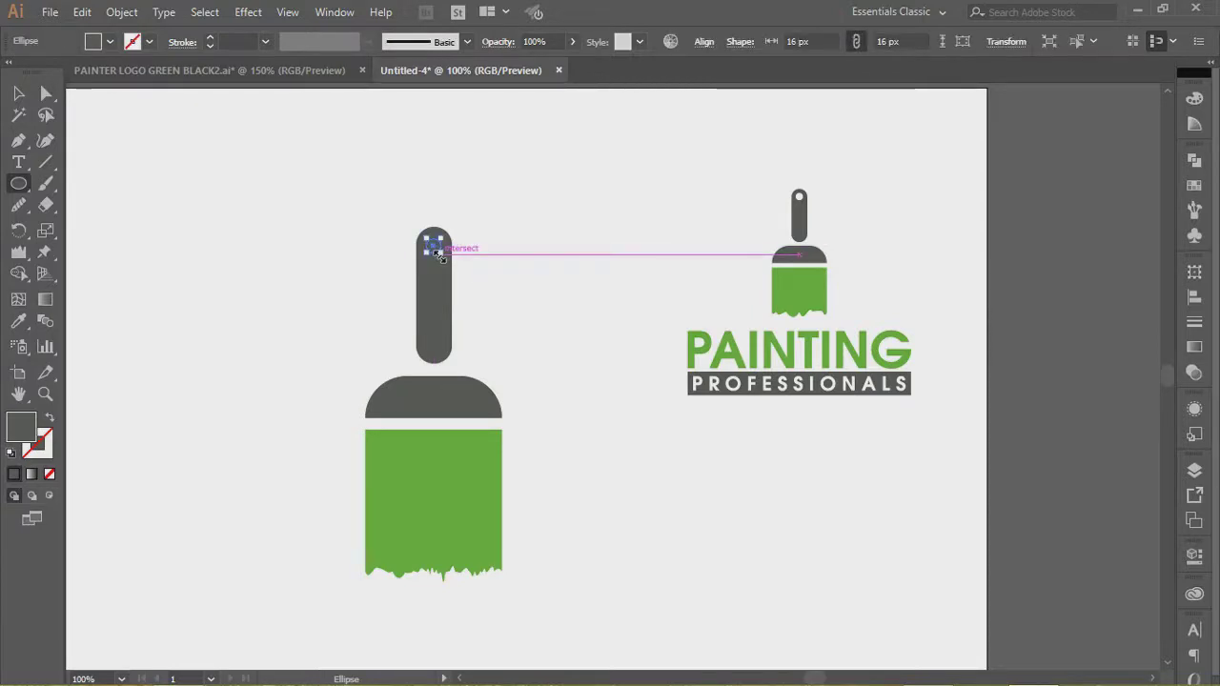
key(i)
click(471, 185)
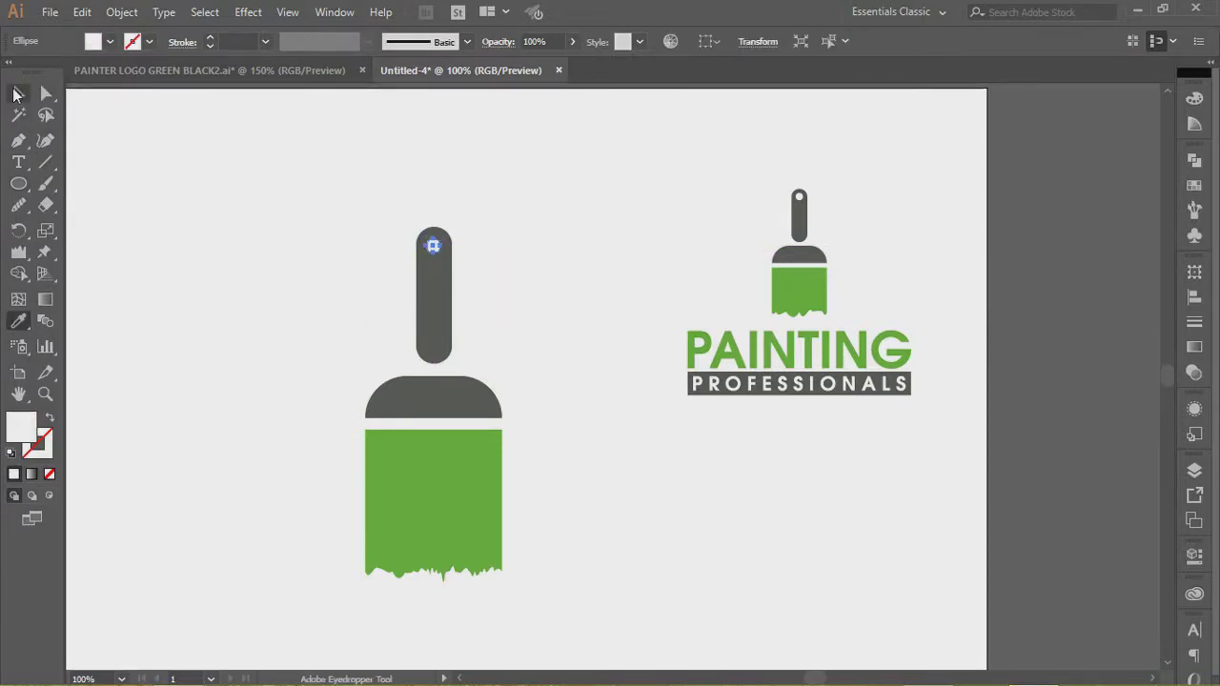
click(17, 93)
click(224, 292)
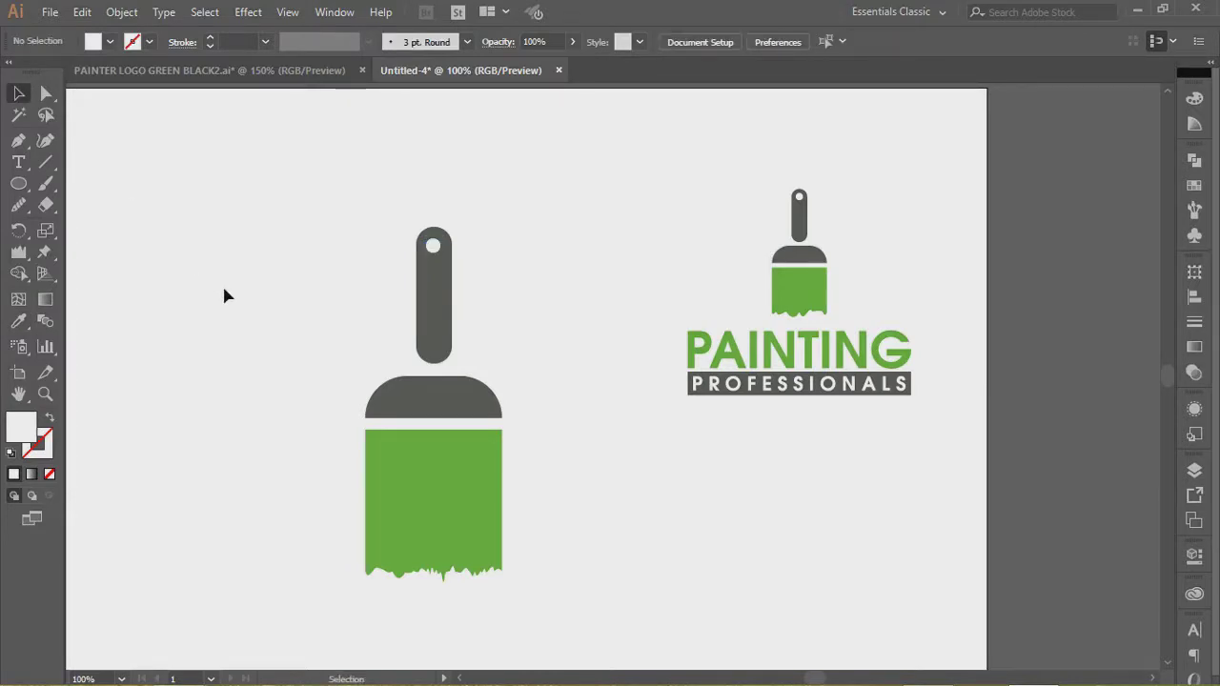
scroll(271, 348, down, 1)
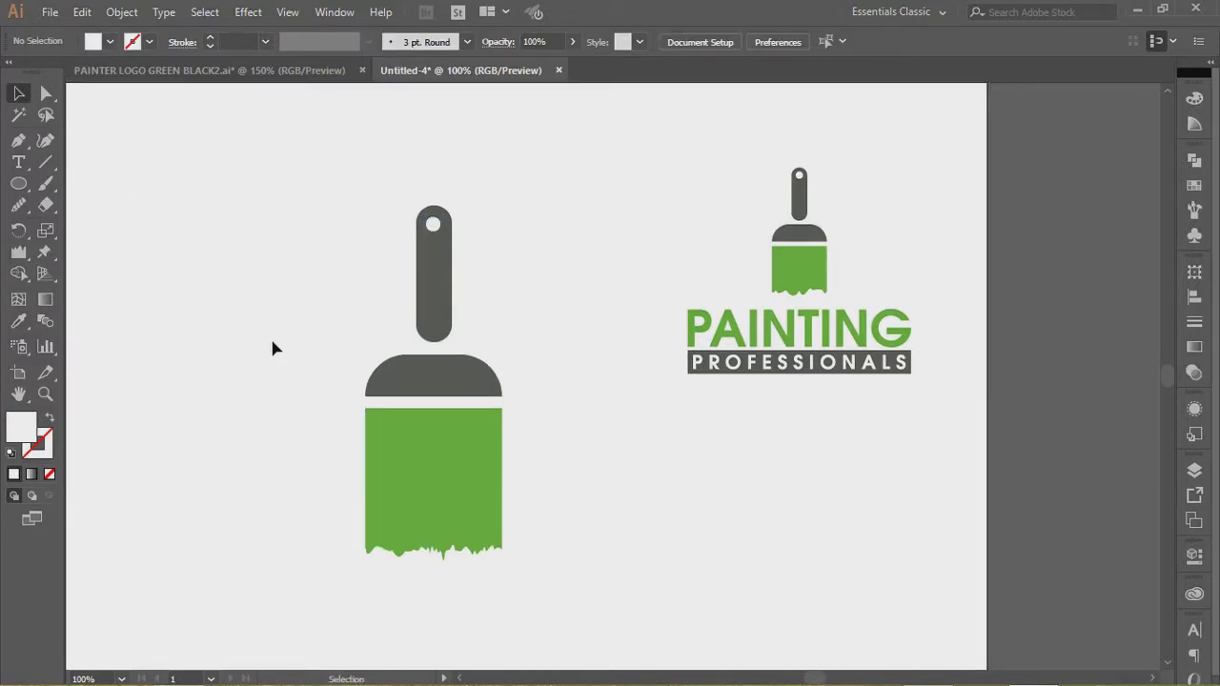
scroll(271, 348, down, 2)
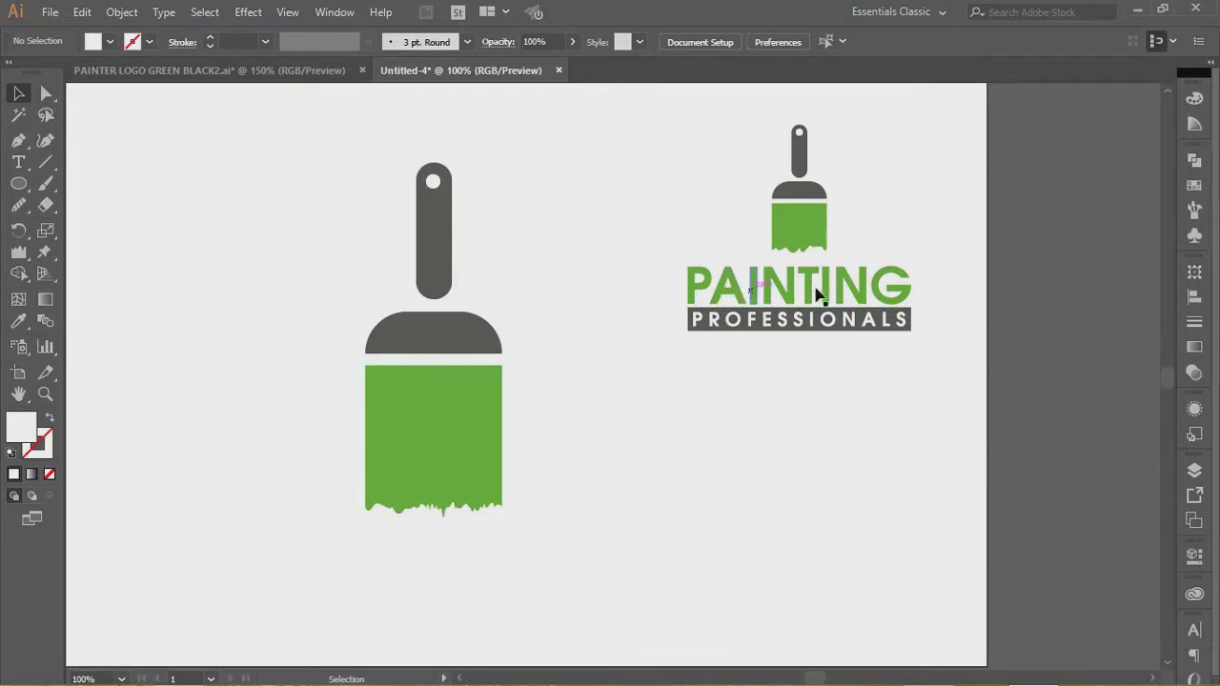
Type PAINTING below the brush, duplicate it beneath, and retype the copy as PROFESSIONALS.
click(18, 164)
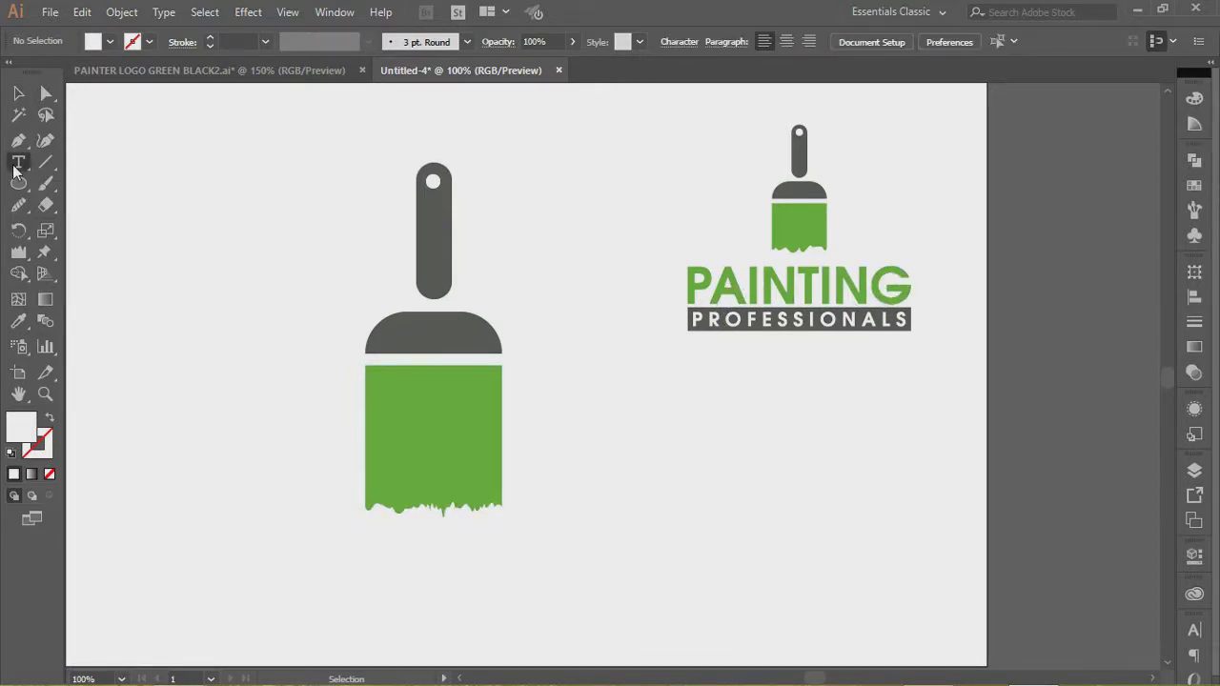
click(376, 559)
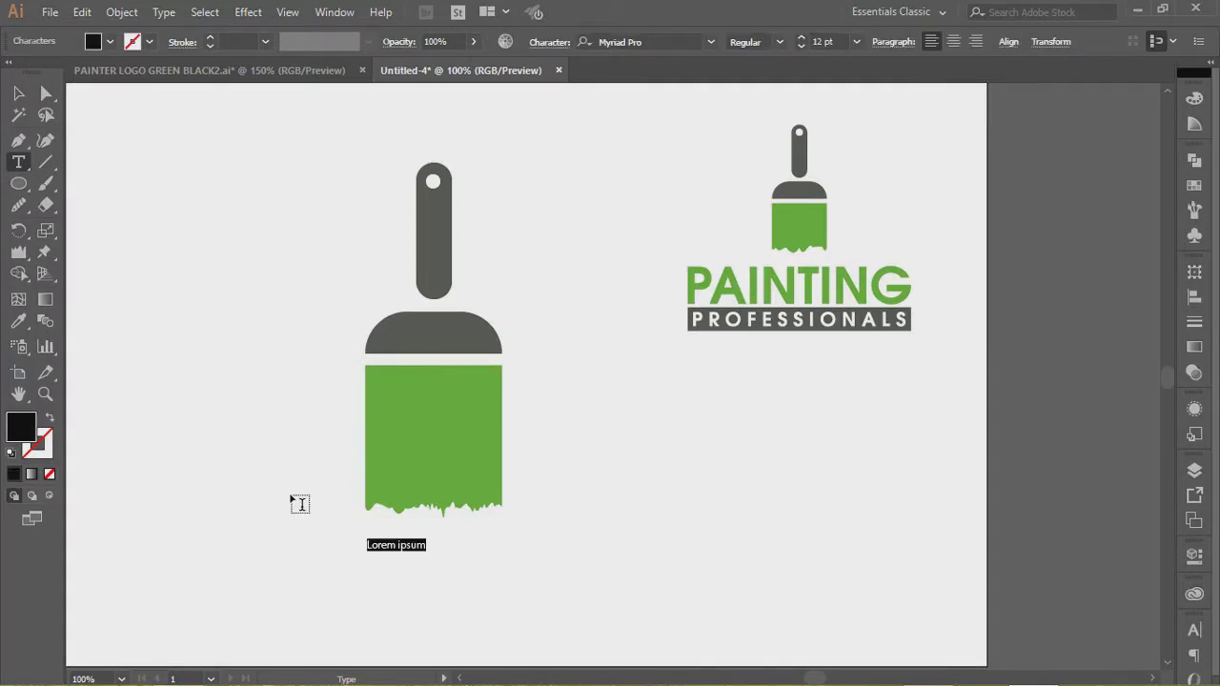
key(Caps_Lock)
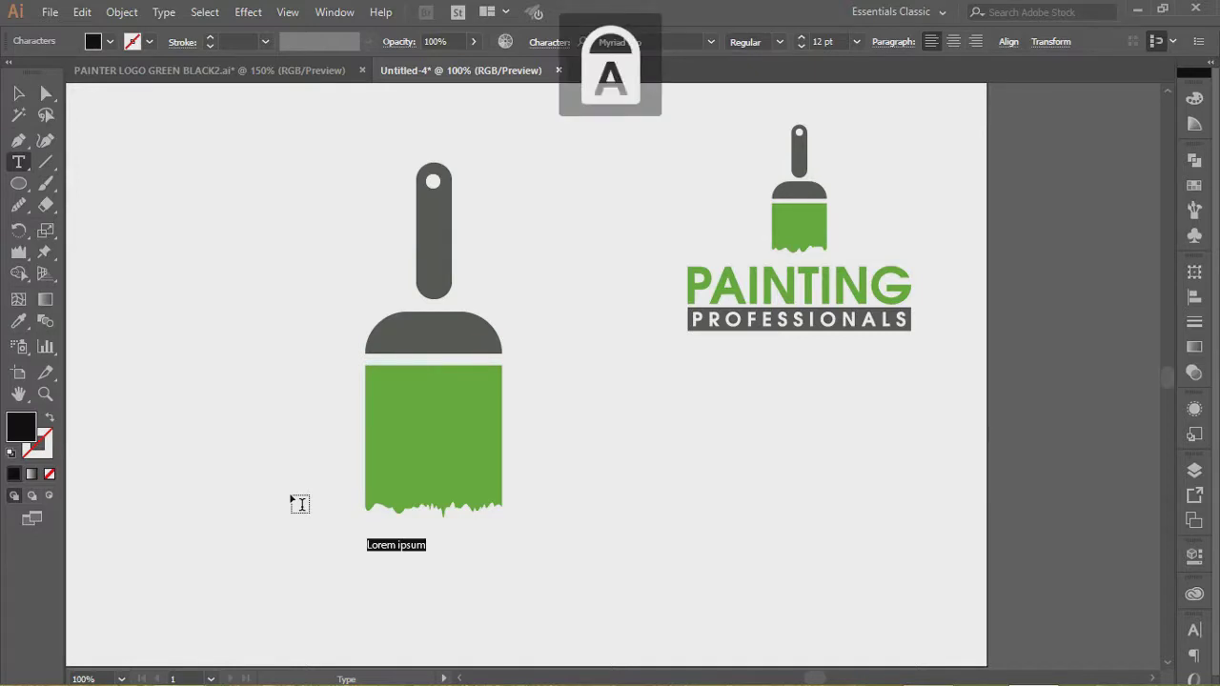
text(PAINTING)
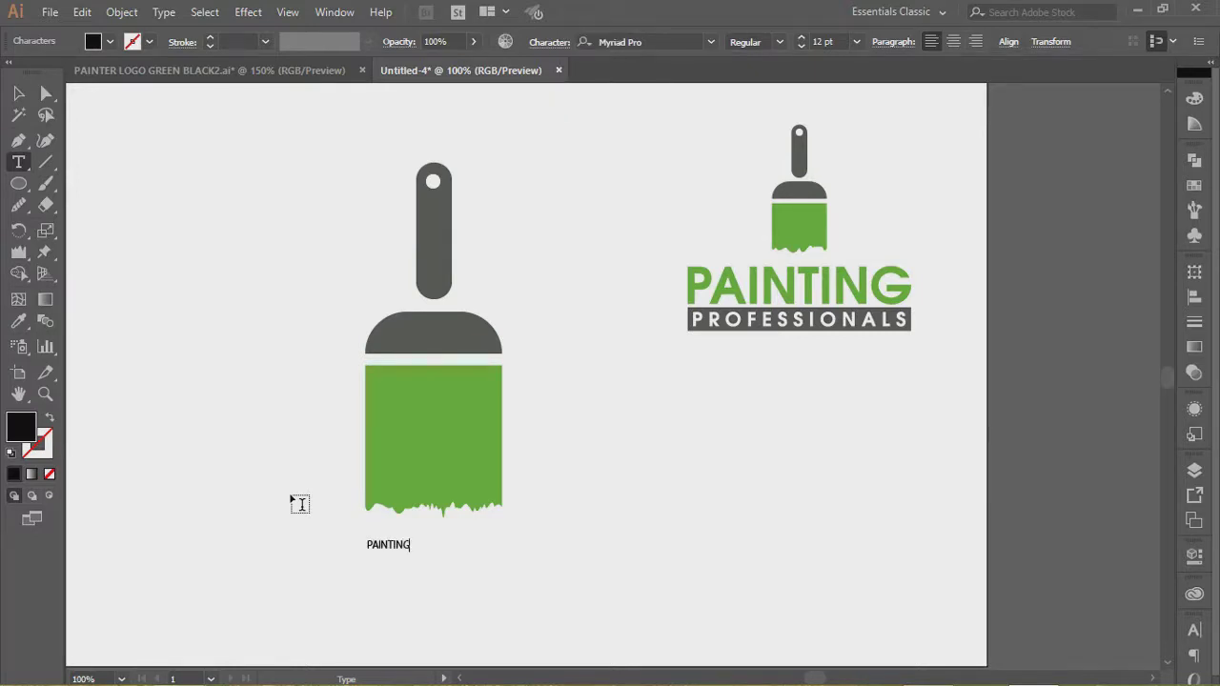
click(18, 92)
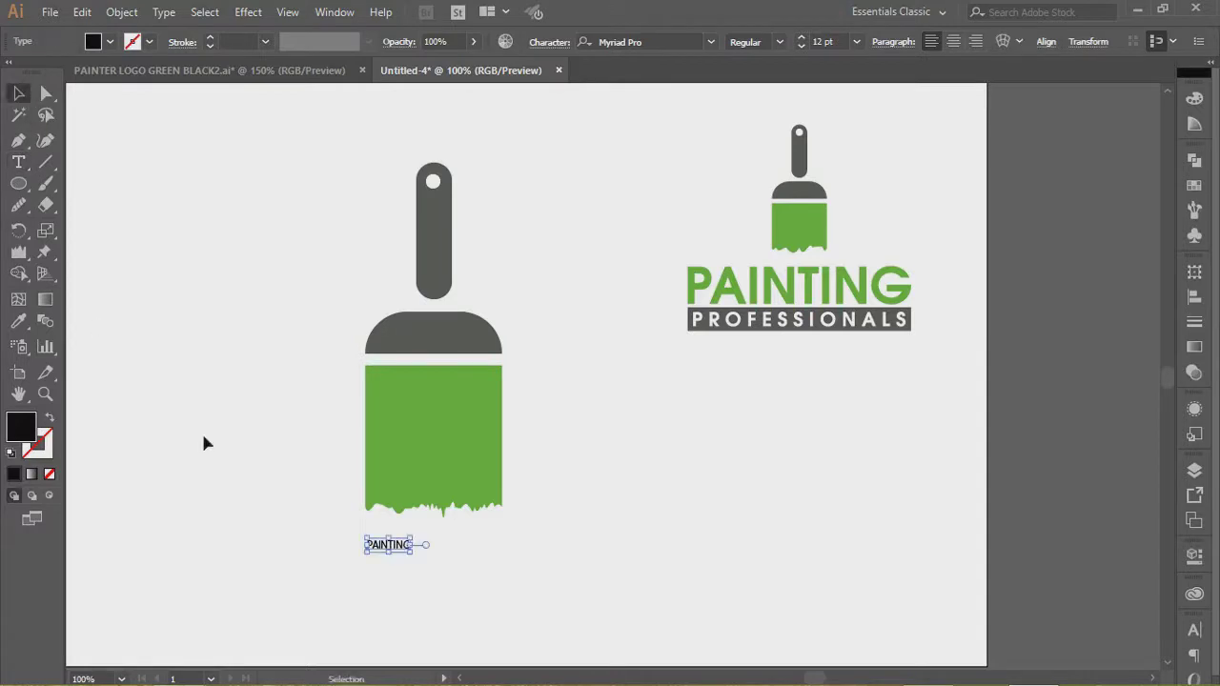
drag(385, 550, 382, 567)
double_click(381, 567)
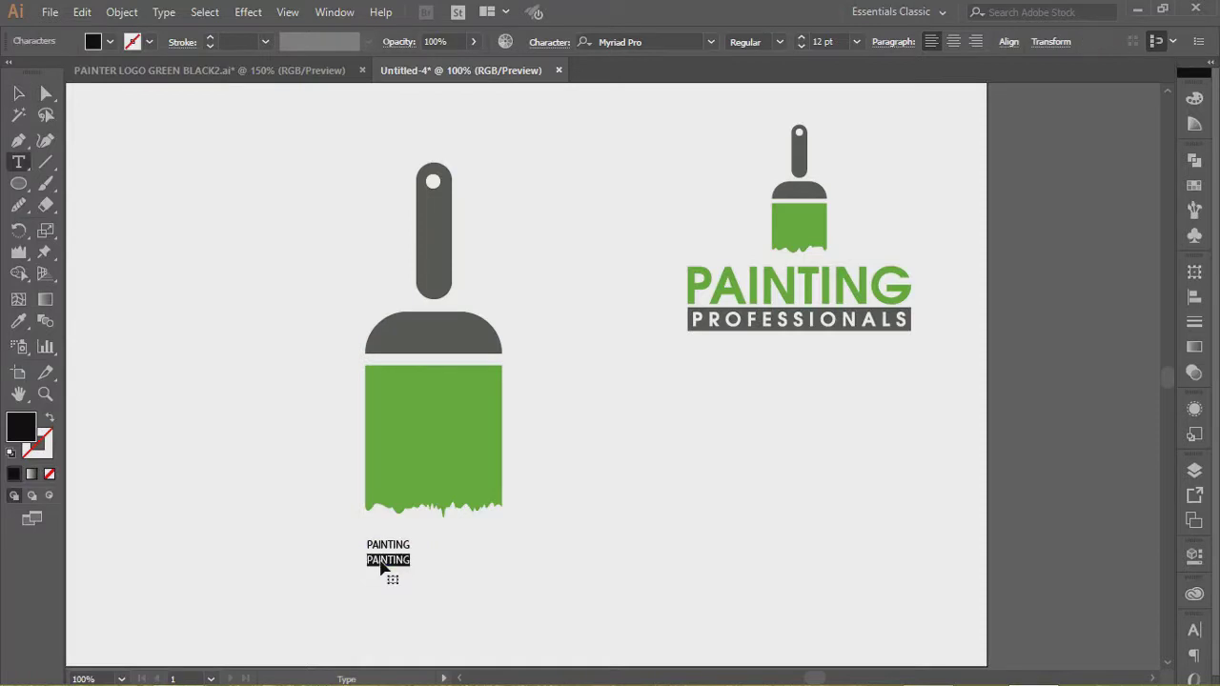
text(PROFESSIONALS)
click(18, 93)
mouse_move(327, 532)
mouse_down()
mouse_move(463, 569)
mouse_move(456, 576)
mouse_move(463, 563)
mouse_move(544, 604)
mouse_move(439, 563)
mouse_move(474, 569)
mouse_move(424, 566)
mouse_up()
Set the PAINTING and PROFESSIONALS text in Futura Md BT Medium.
scroll(419, 563, down, 2)
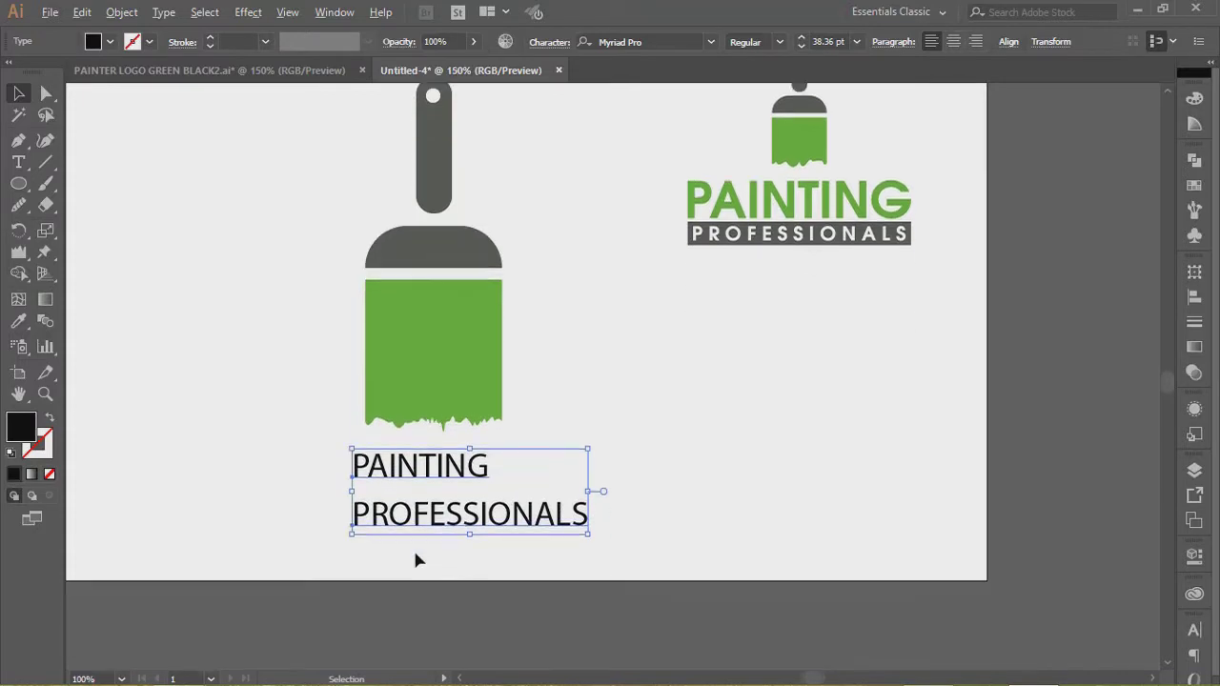
scroll(414, 560, up, 2)
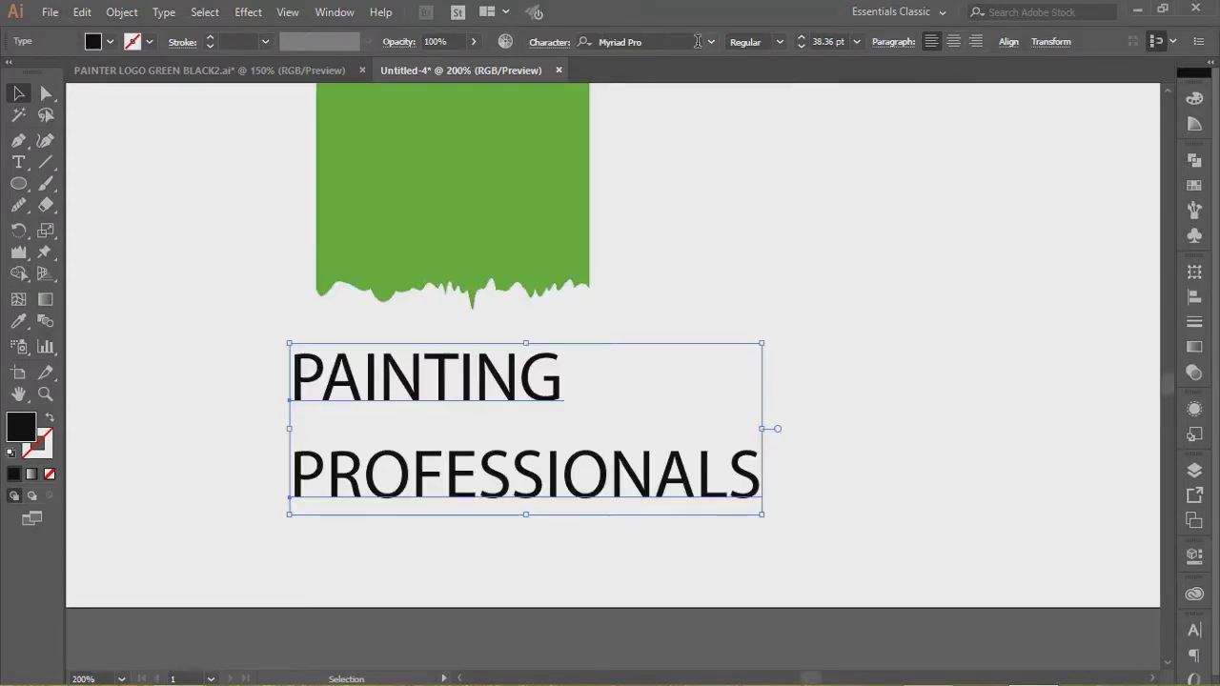
click(618, 41)
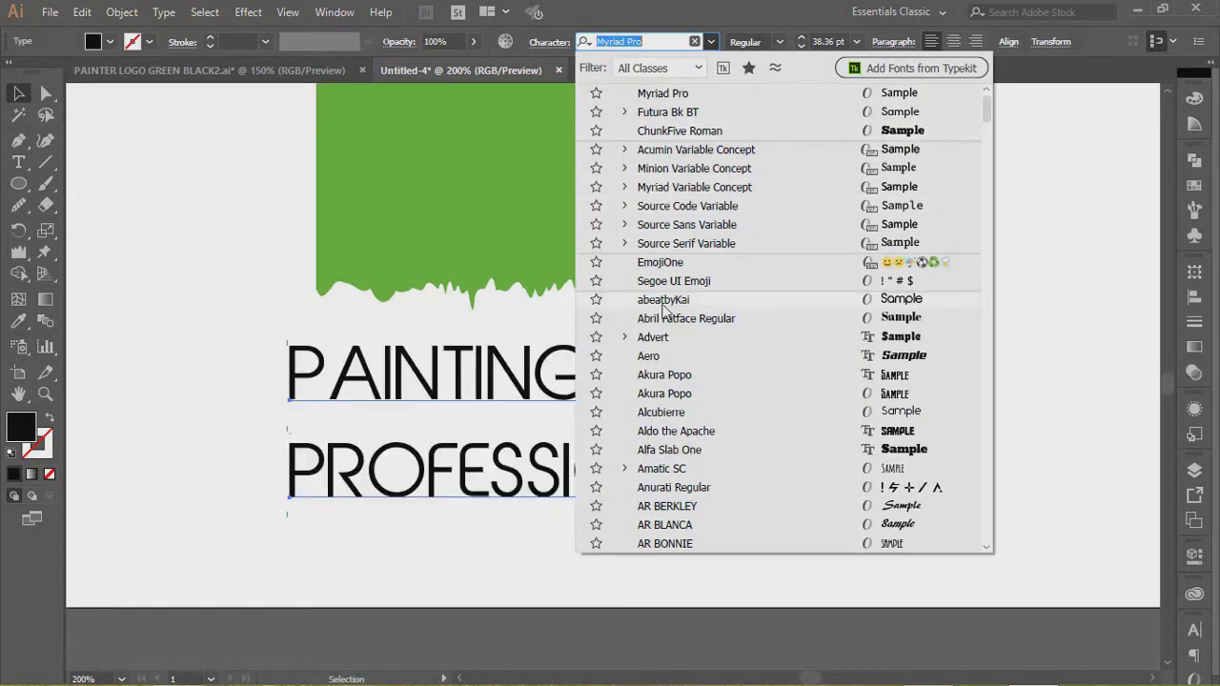
text(Fu)
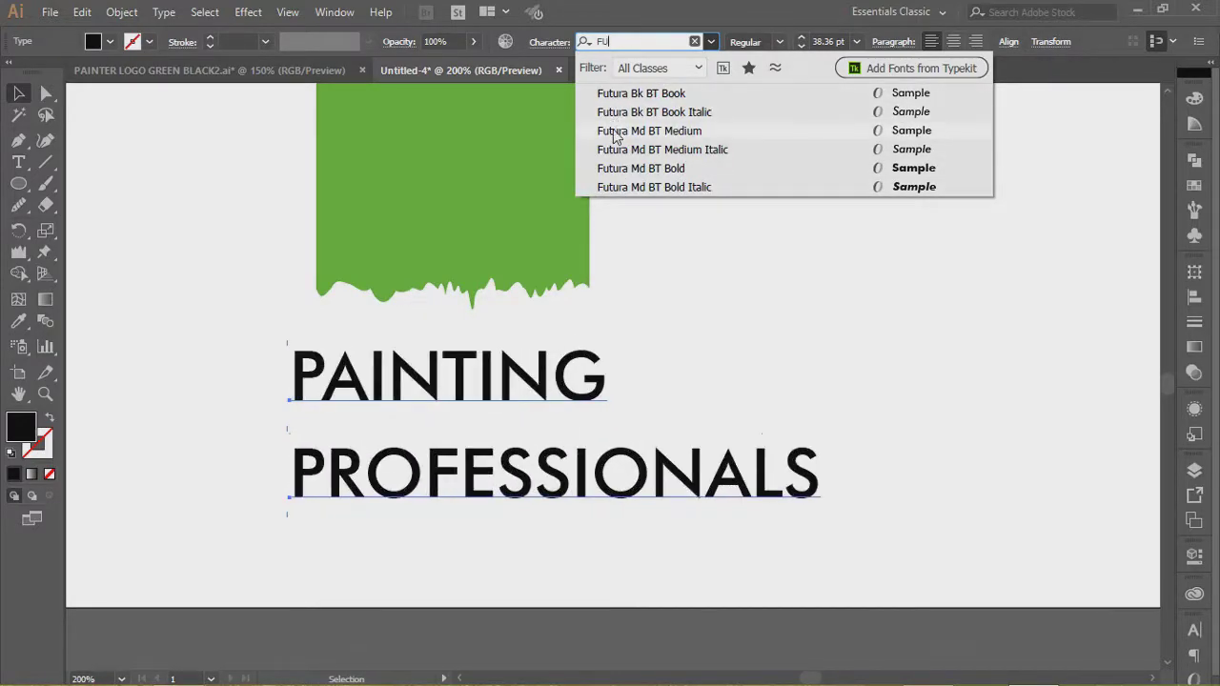
click(614, 134)
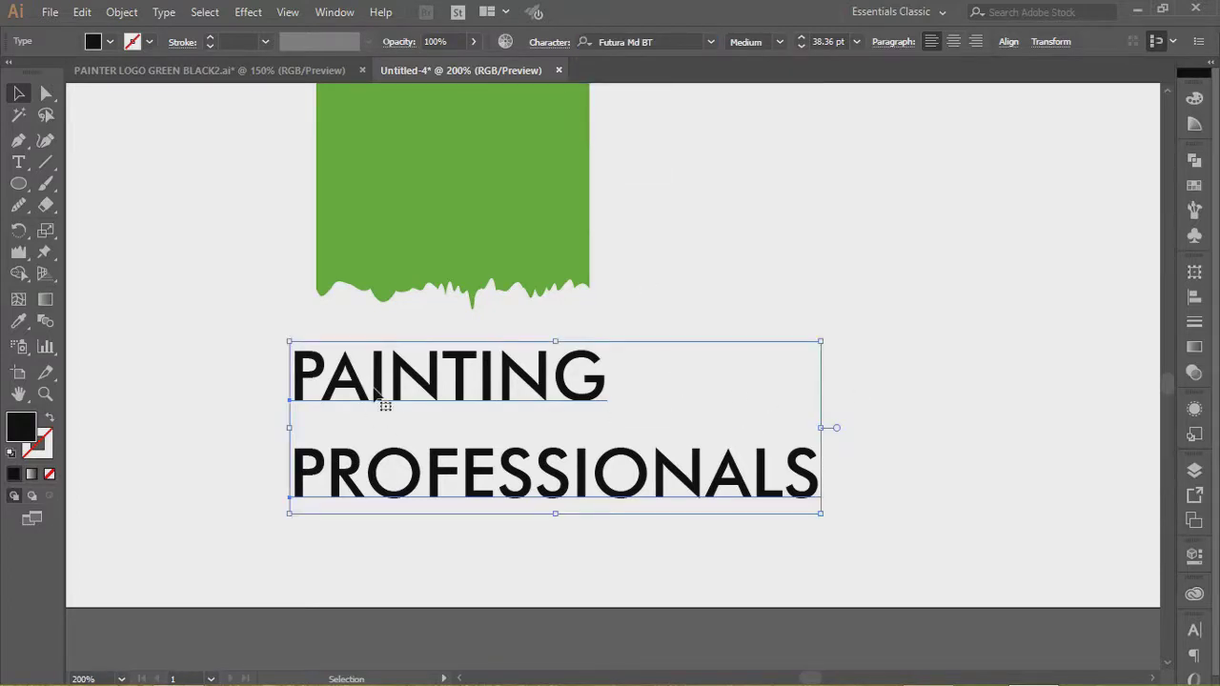
click(931, 402)
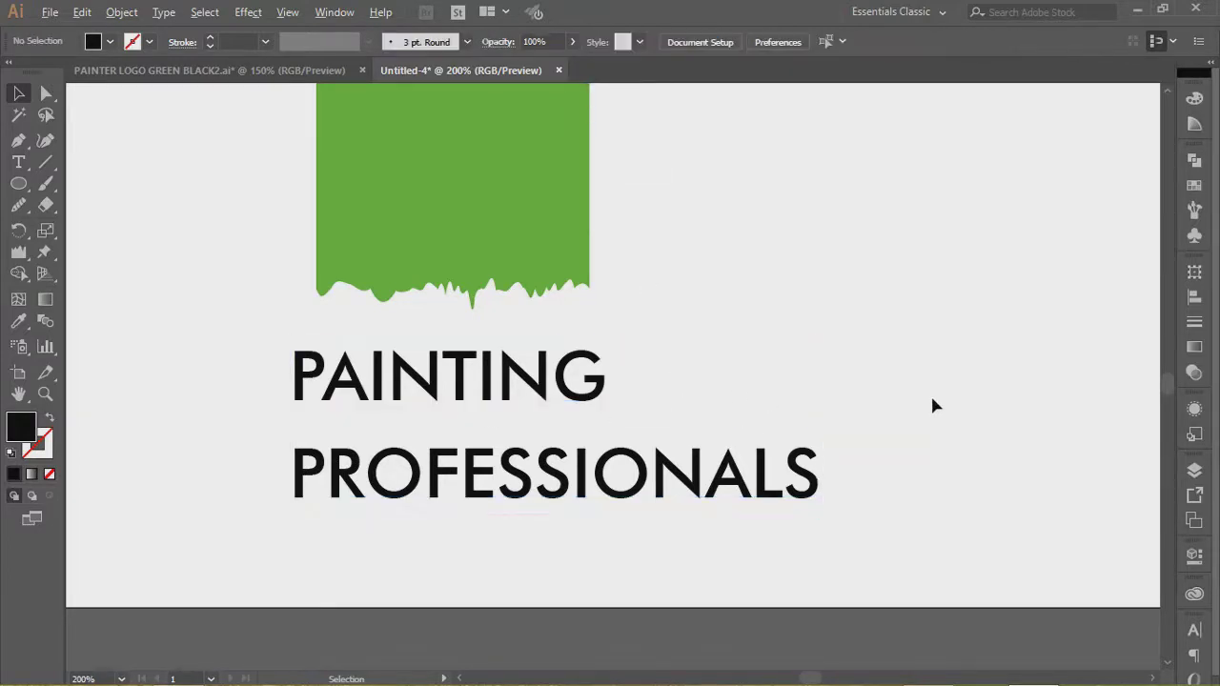
scroll(932, 403, down, 1)
scroll(932, 400, down, 1)
scroll(932, 400, up, 3)
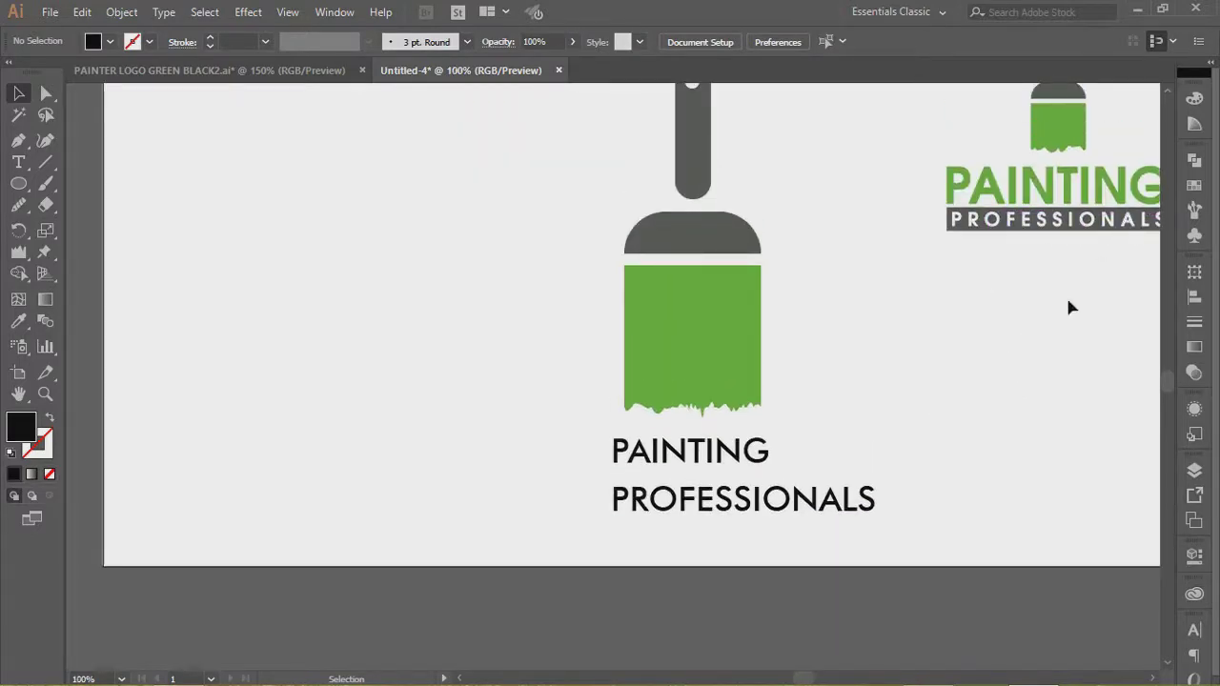
drag(1059, 310, 990, 334)
key(space)
mouse_move(899, 278)
mouse_down()
mouse_move(864, 335)
mouse_move(788, 330)
mouse_move(823, 333)
mouse_up()
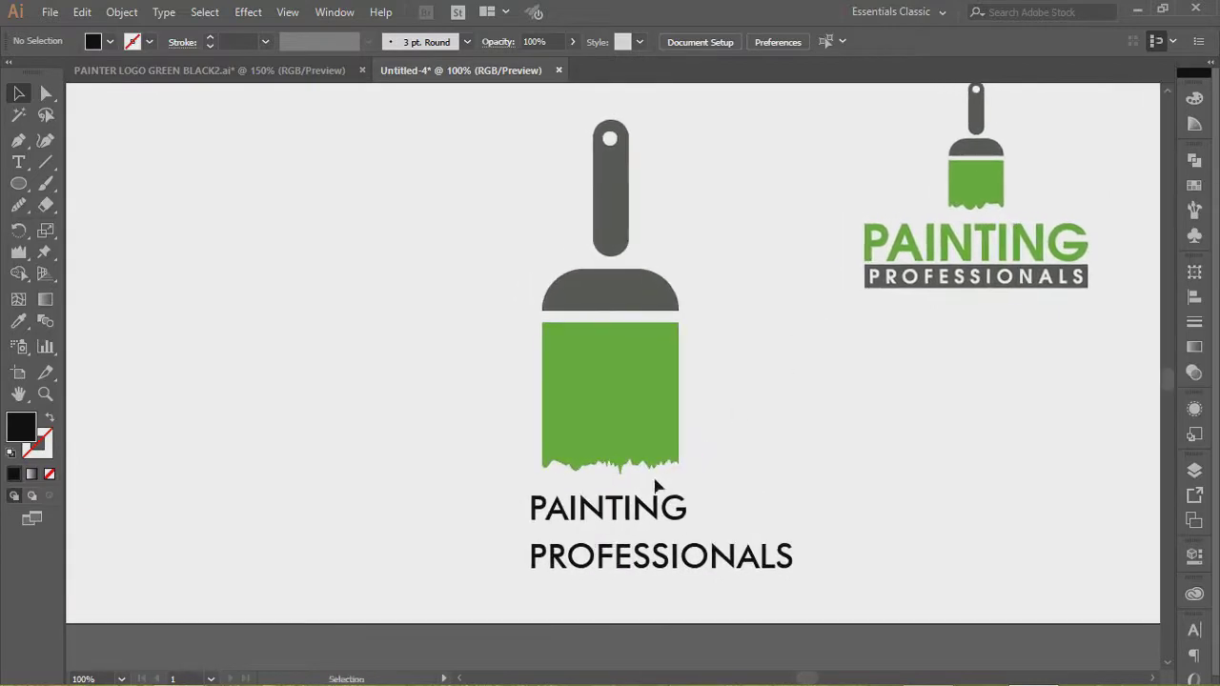
Enlarge PAINTING to roughly double its size by dragging its corner.
click(601, 520)
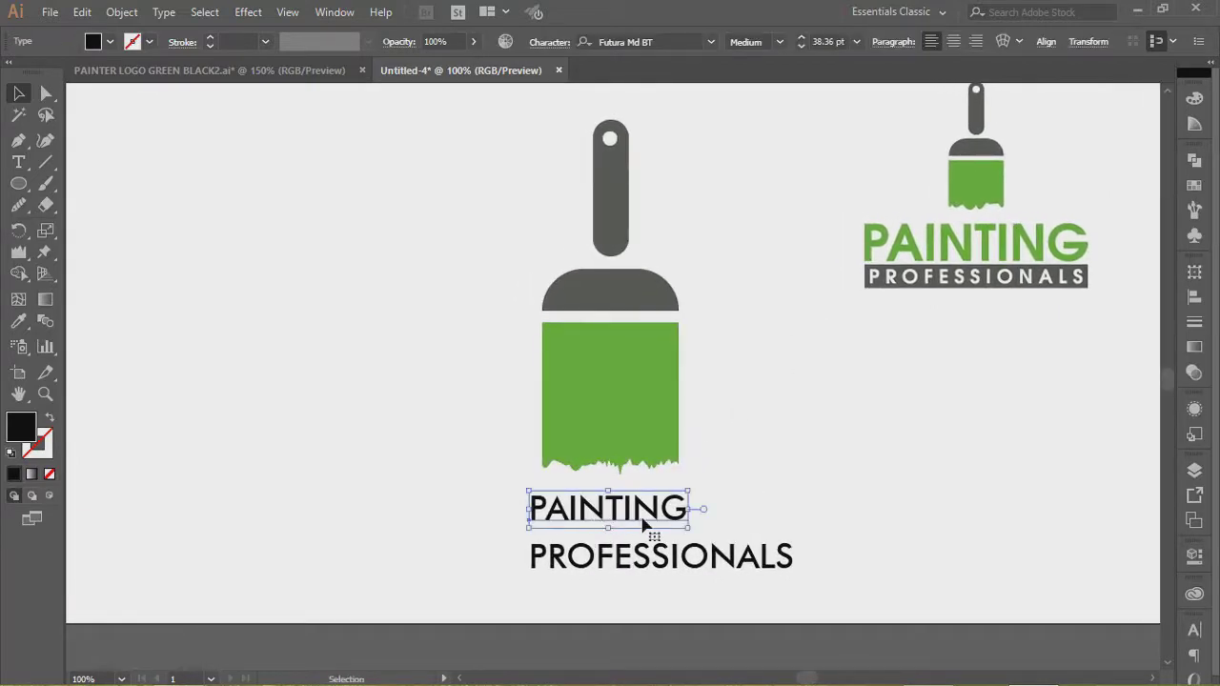
click(721, 558)
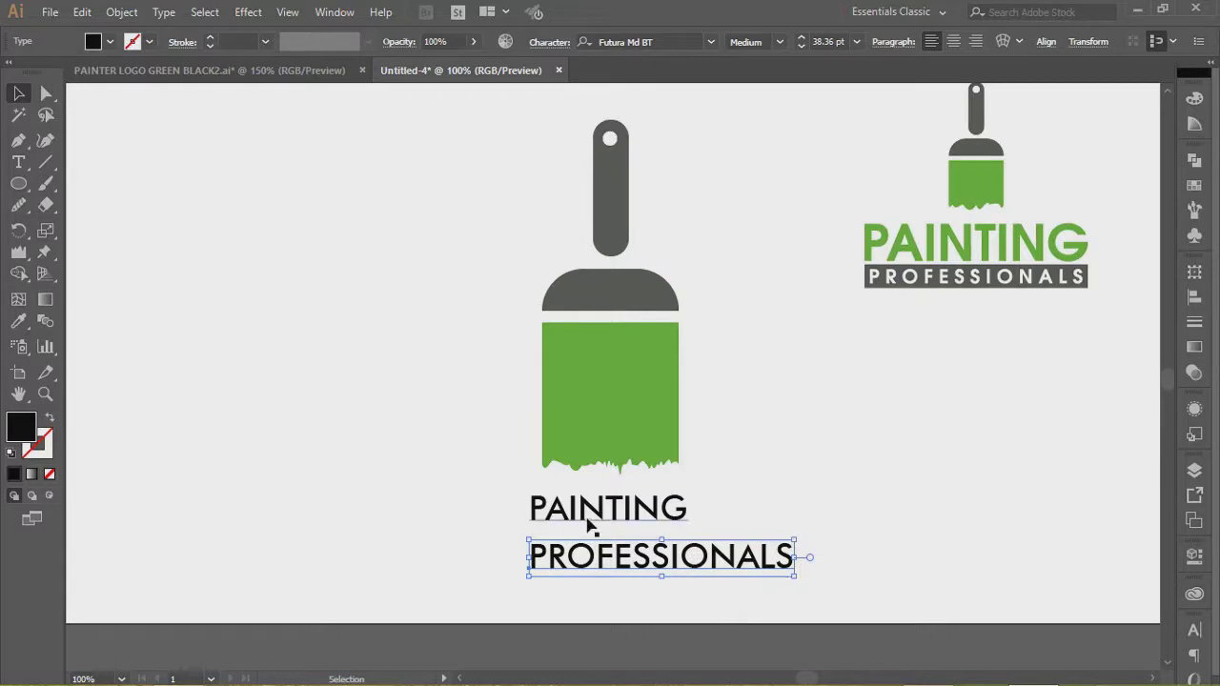
click(680, 523)
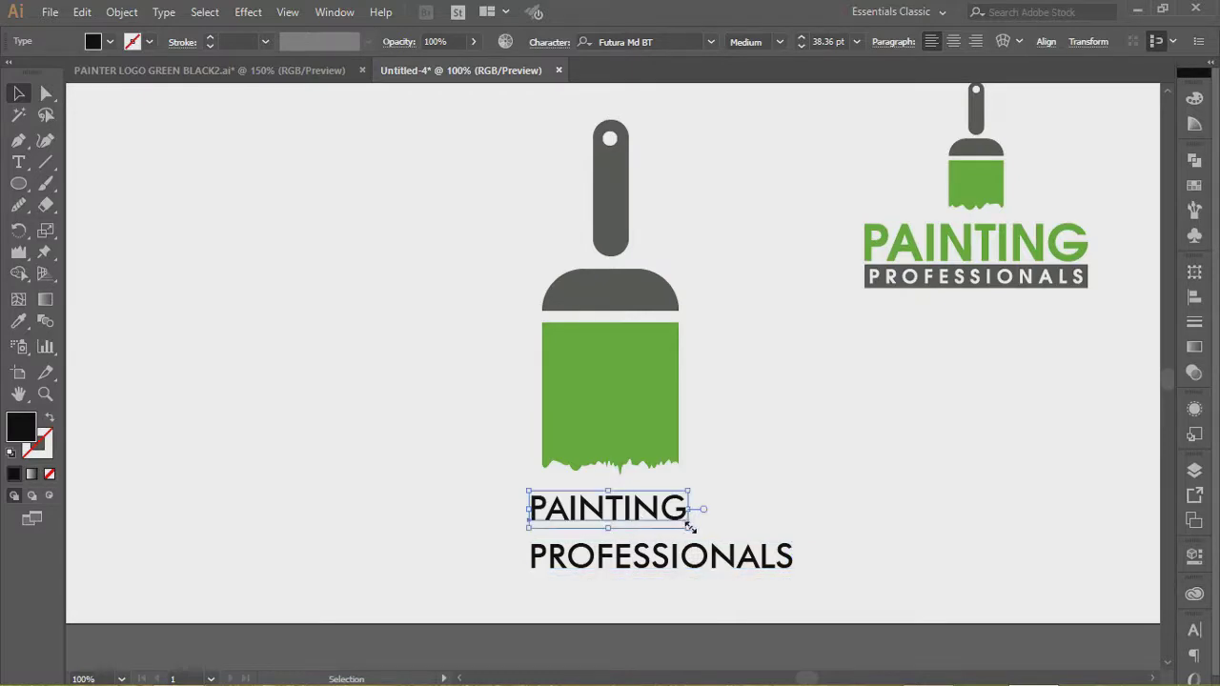
mouse_move(690, 527)
mouse_down()
mouse_move(787, 555)
mouse_move(767, 561)
mouse_move(769, 536)
mouse_up()
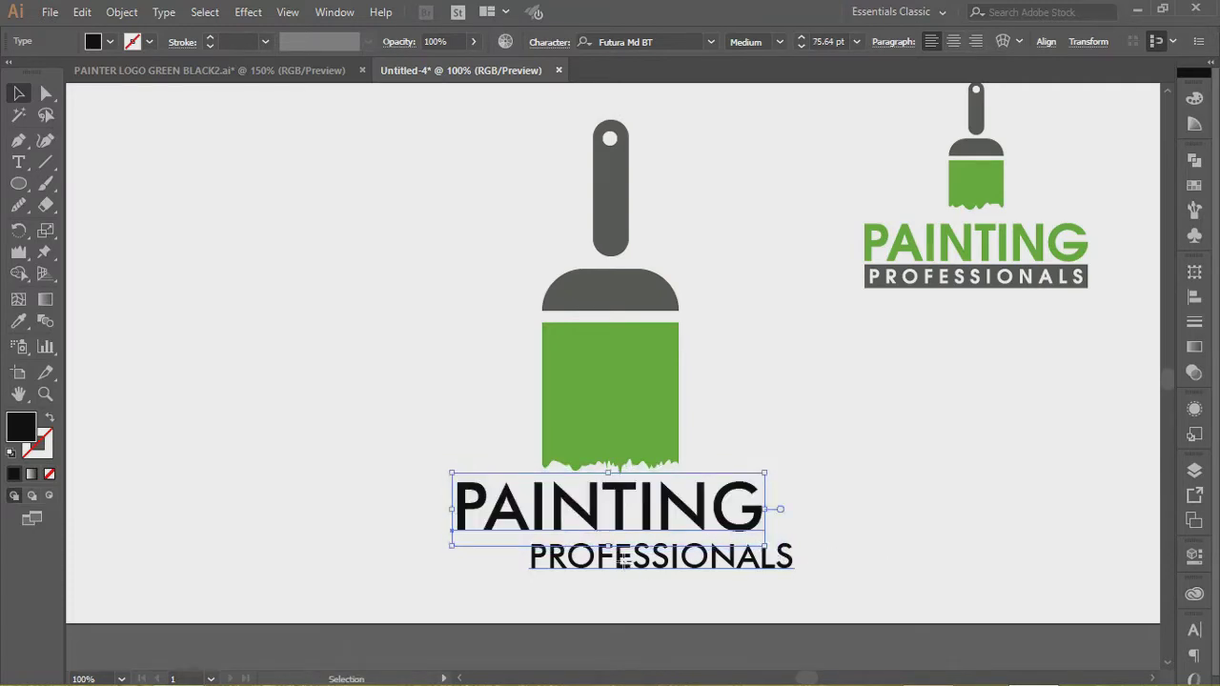
Move PROFESSIONALS directly under PAINTING and shrink it to 33.87 pt.
click(657, 562)
drag(660, 562, 597, 565)
scroll(597, 565, down, 1)
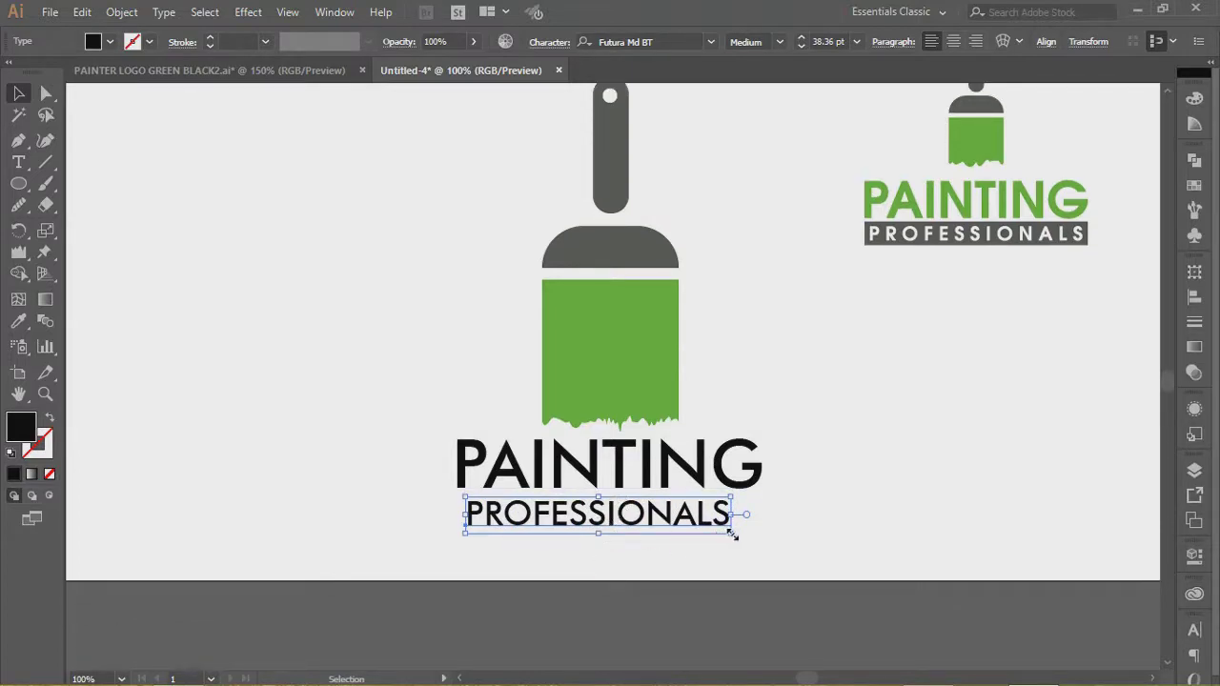
drag(731, 536, 718, 536)
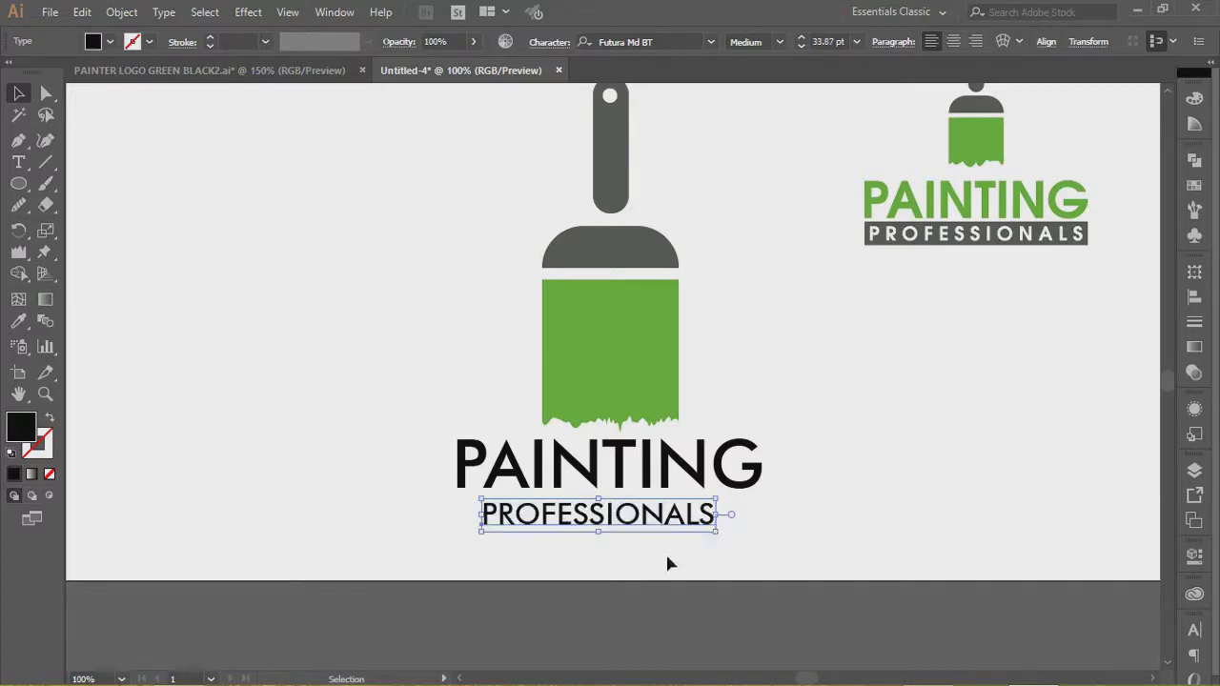
click(1193, 633)
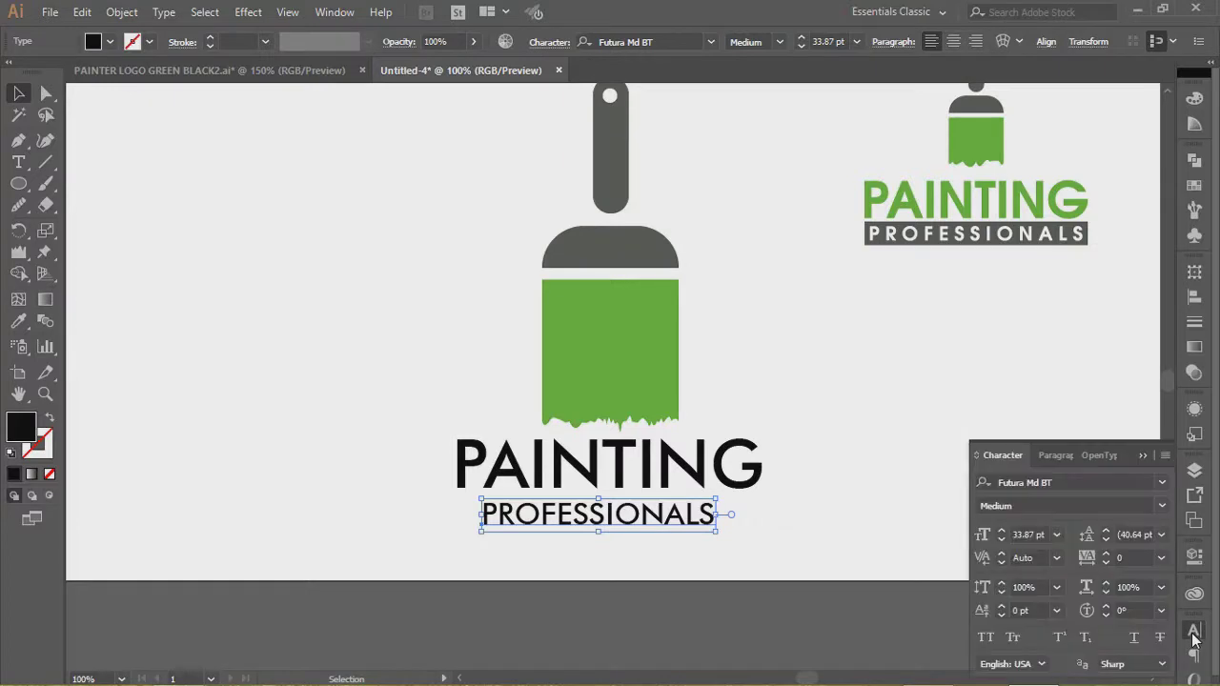
Give PROFESSIONALS a tracking of 200 and horizontally centre it with PAINTING.
click(1094, 560)
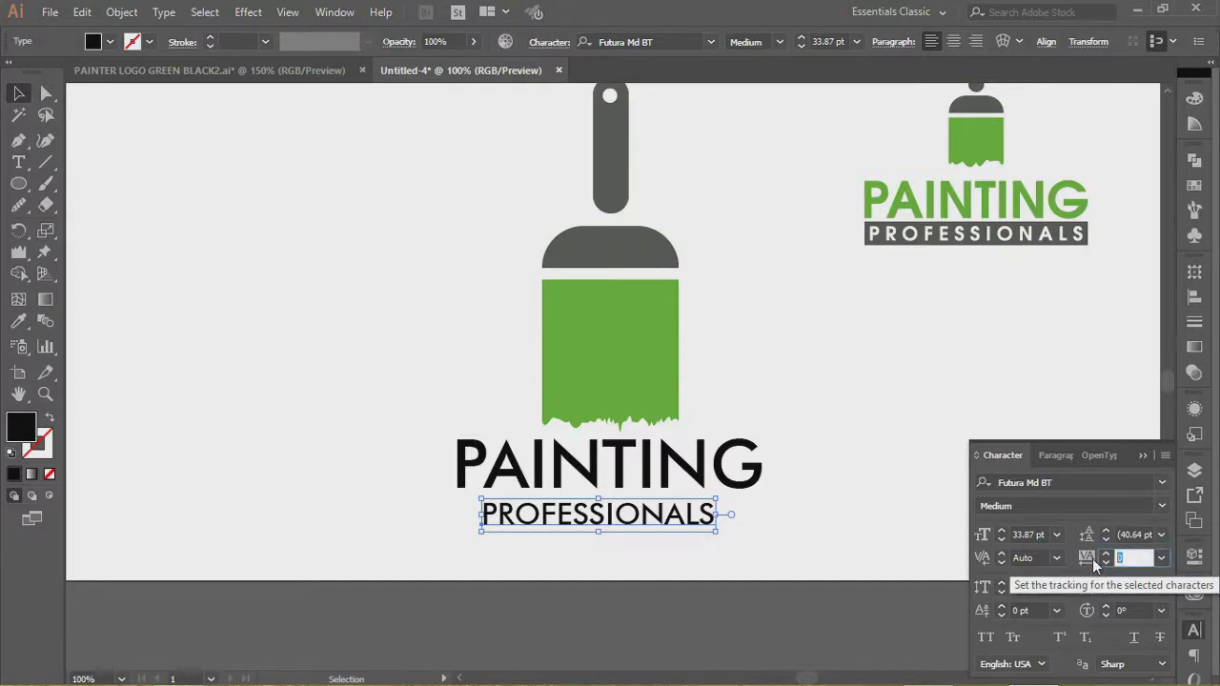
key(Return)
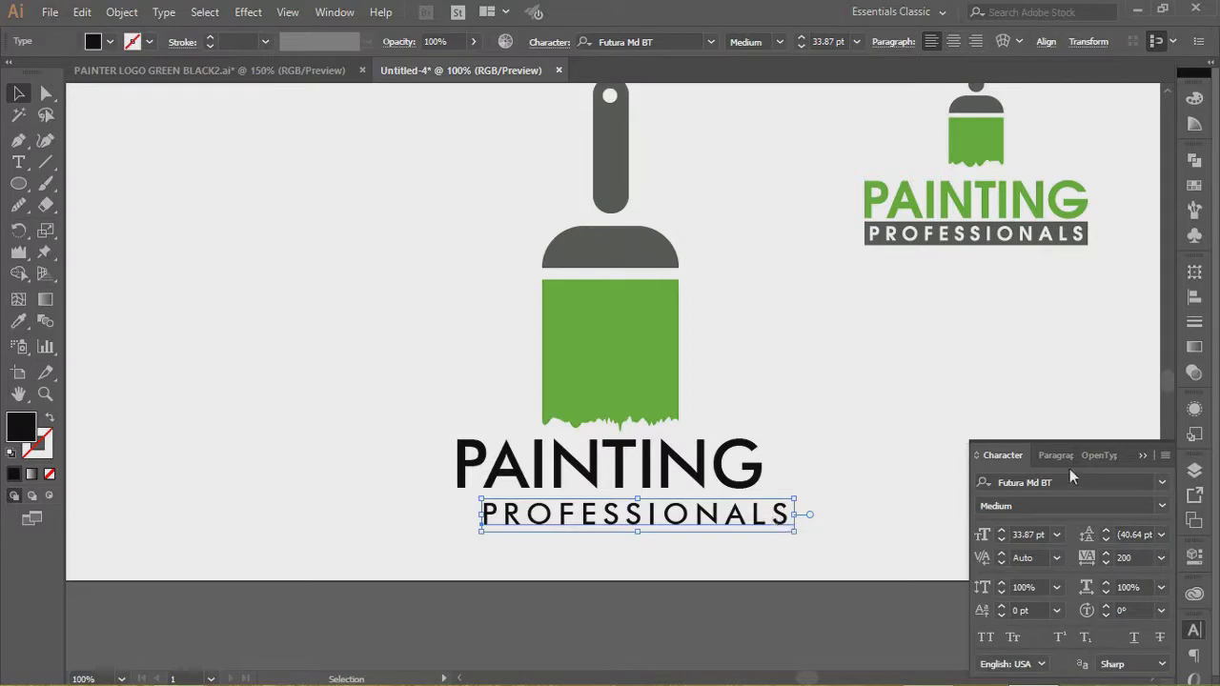
shift+click(586, 472)
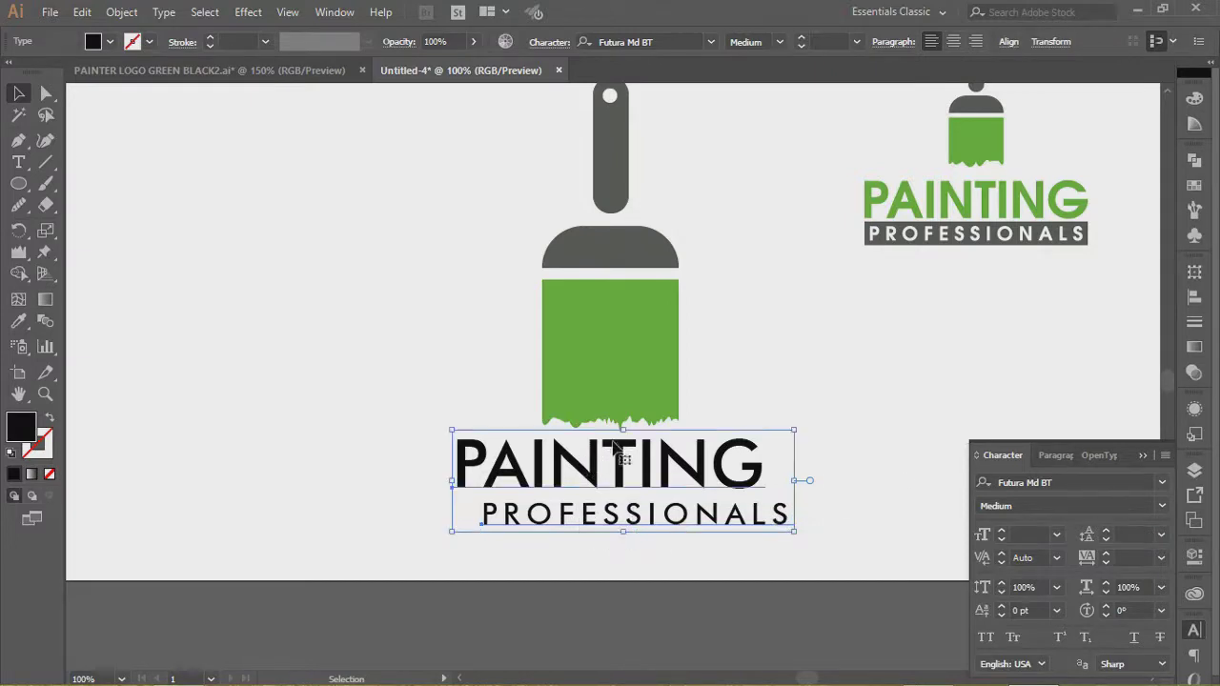
click(1195, 296)
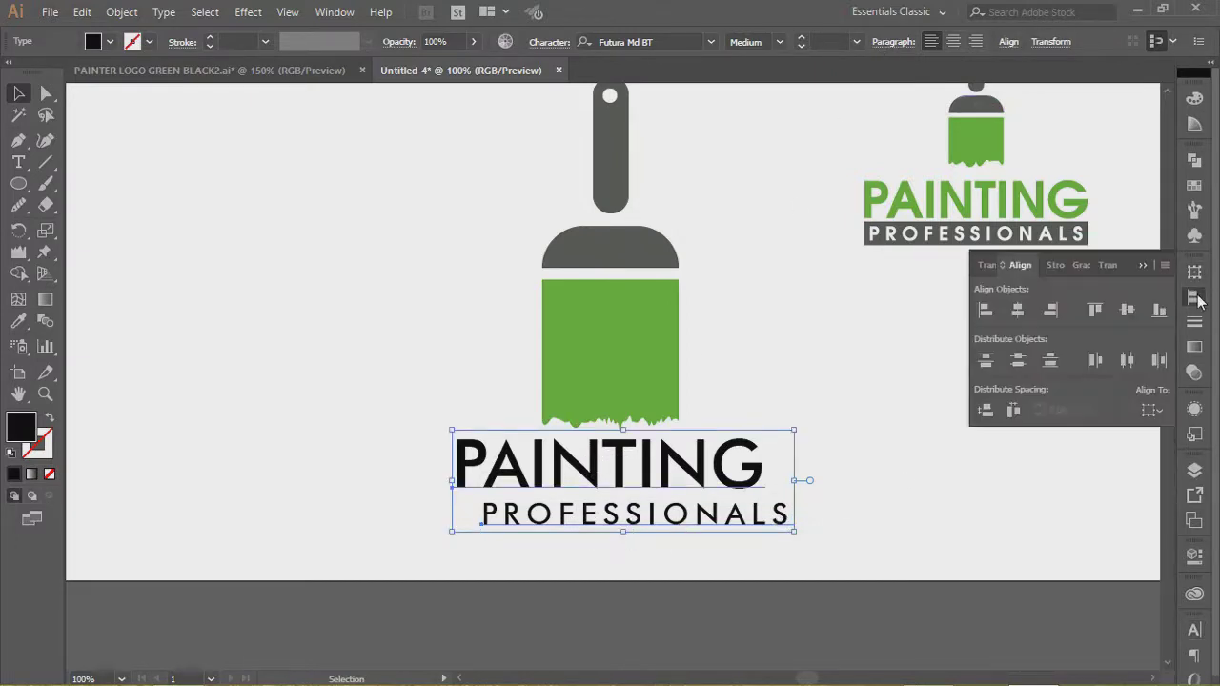
click(1018, 312)
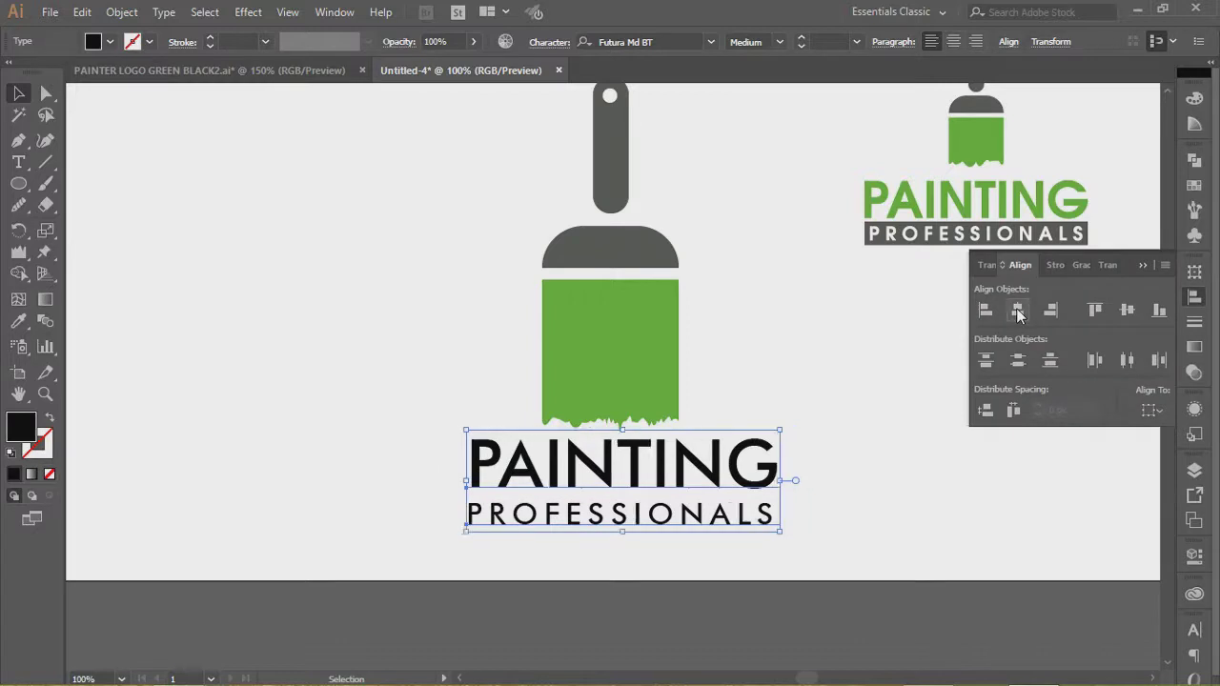
click(1142, 266)
click(858, 495)
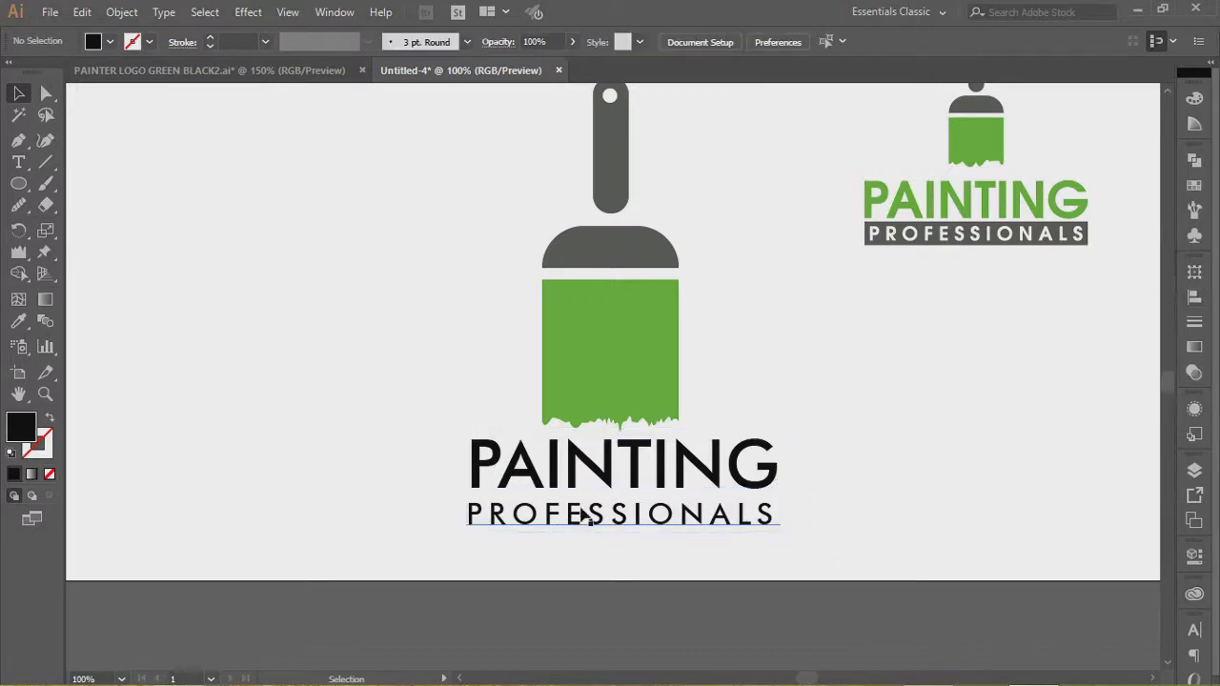
Read PAINTING's width and set PROFESSIONALS' width to the same 350.071 px.
click(521, 464)
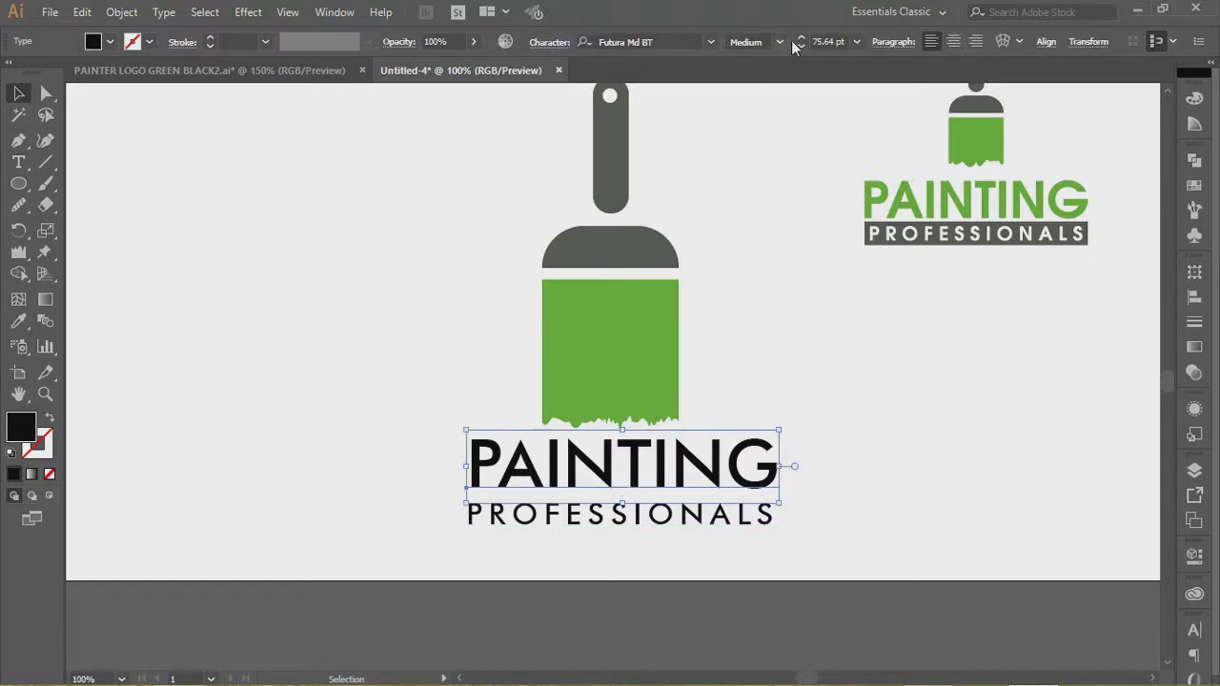
click(1090, 43)
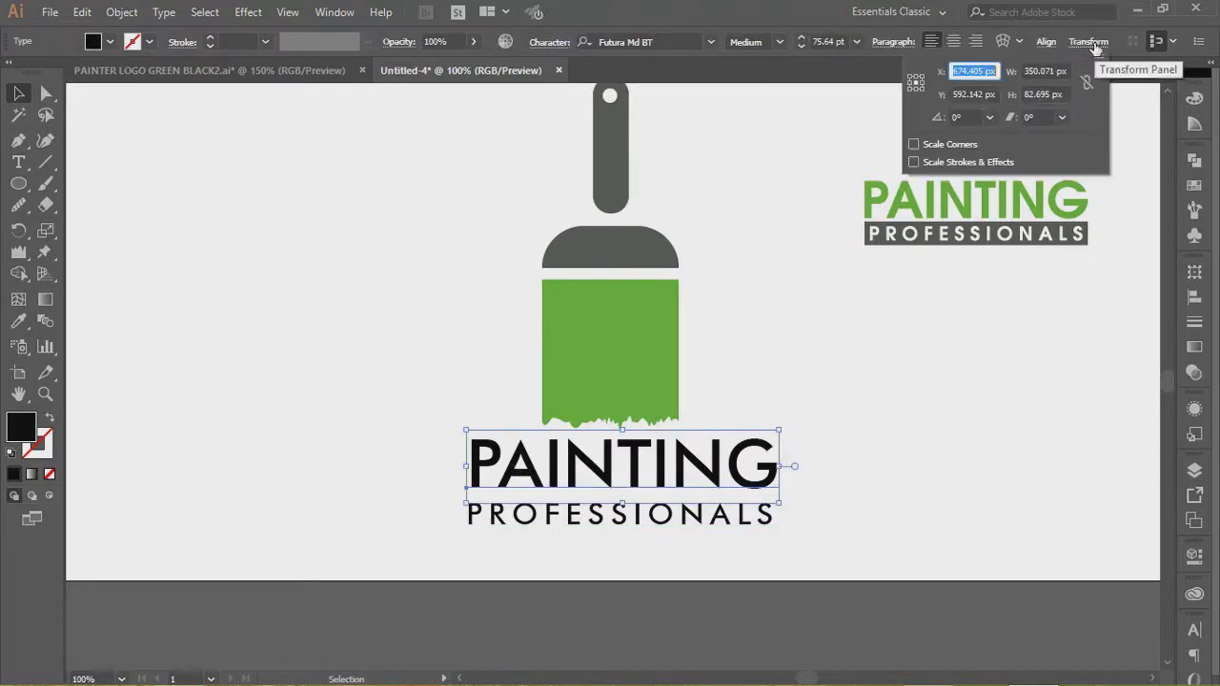
double_click(1036, 72)
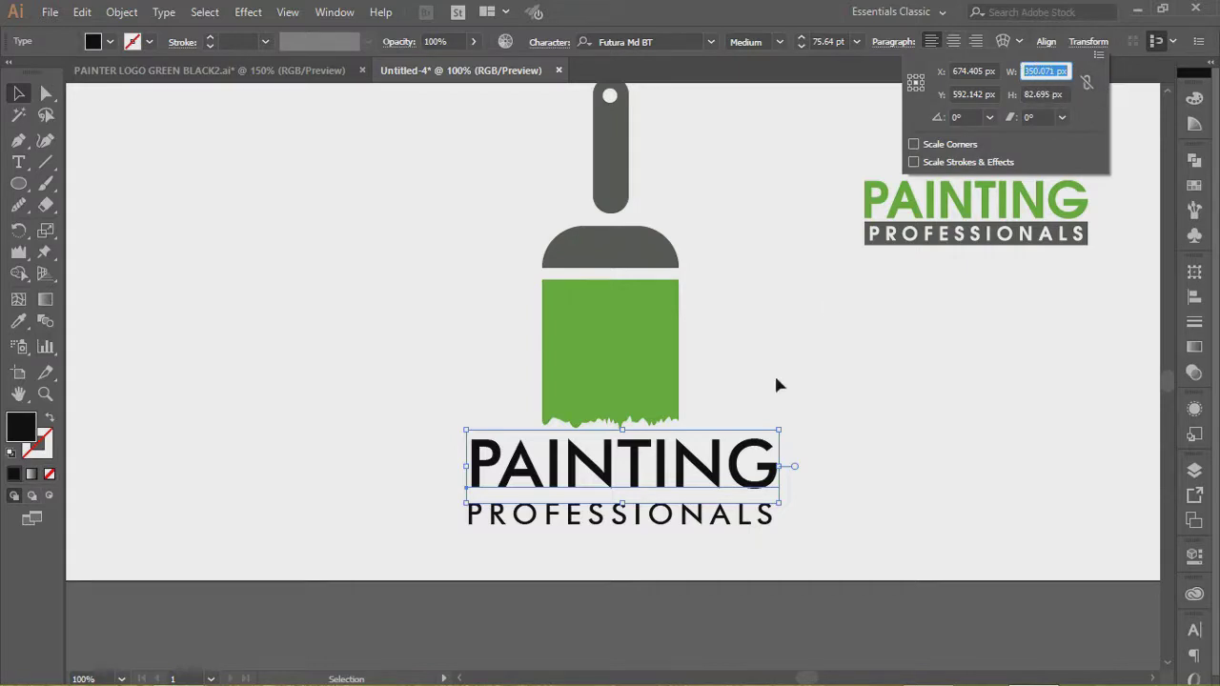
click(606, 523)
click(580, 522)
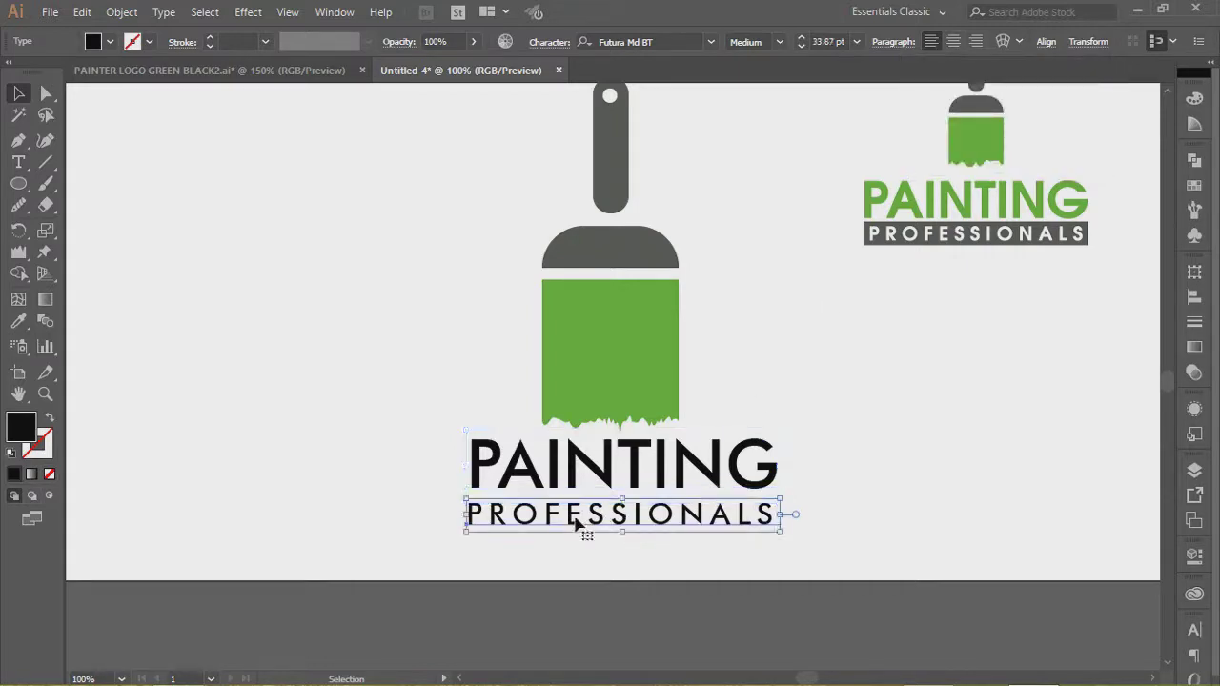
click(1088, 41)
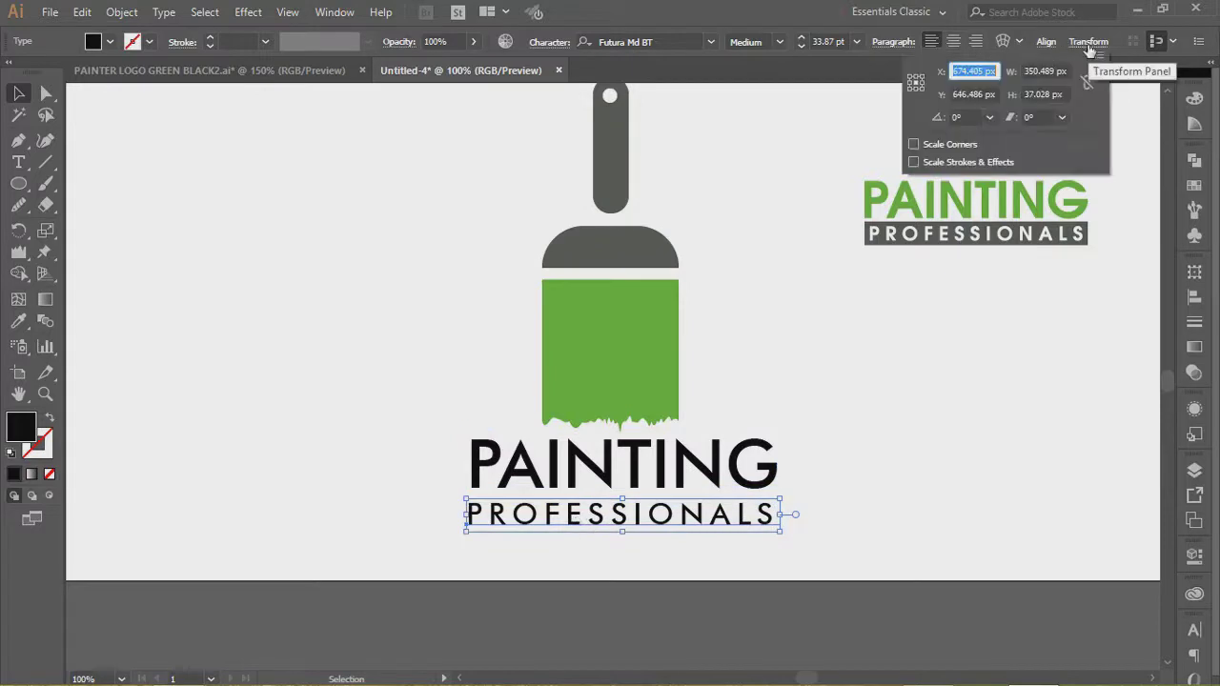
double_click(1039, 72)
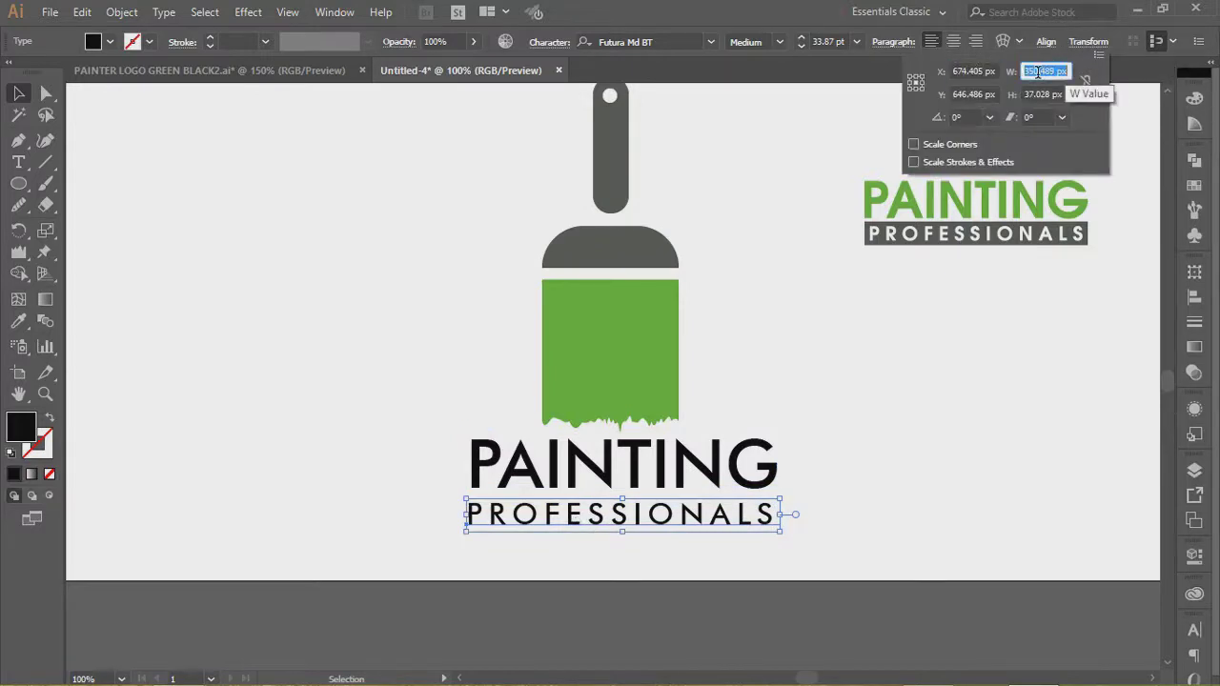
text(350.071 px)
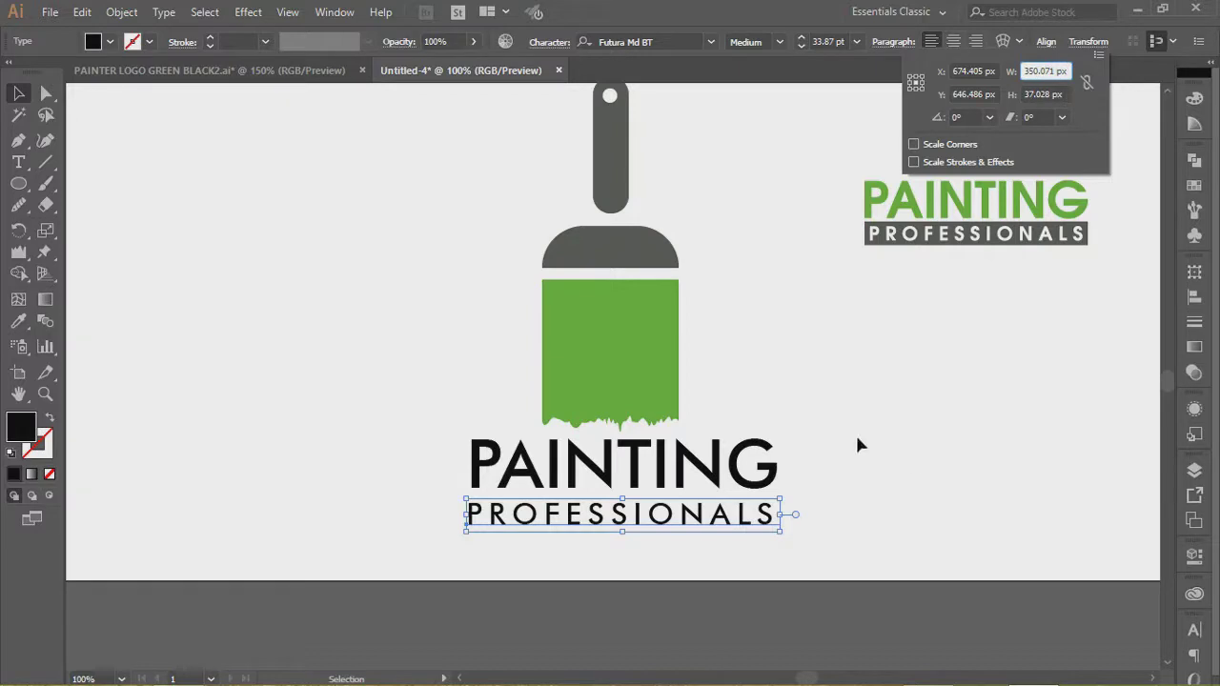
key(Return)
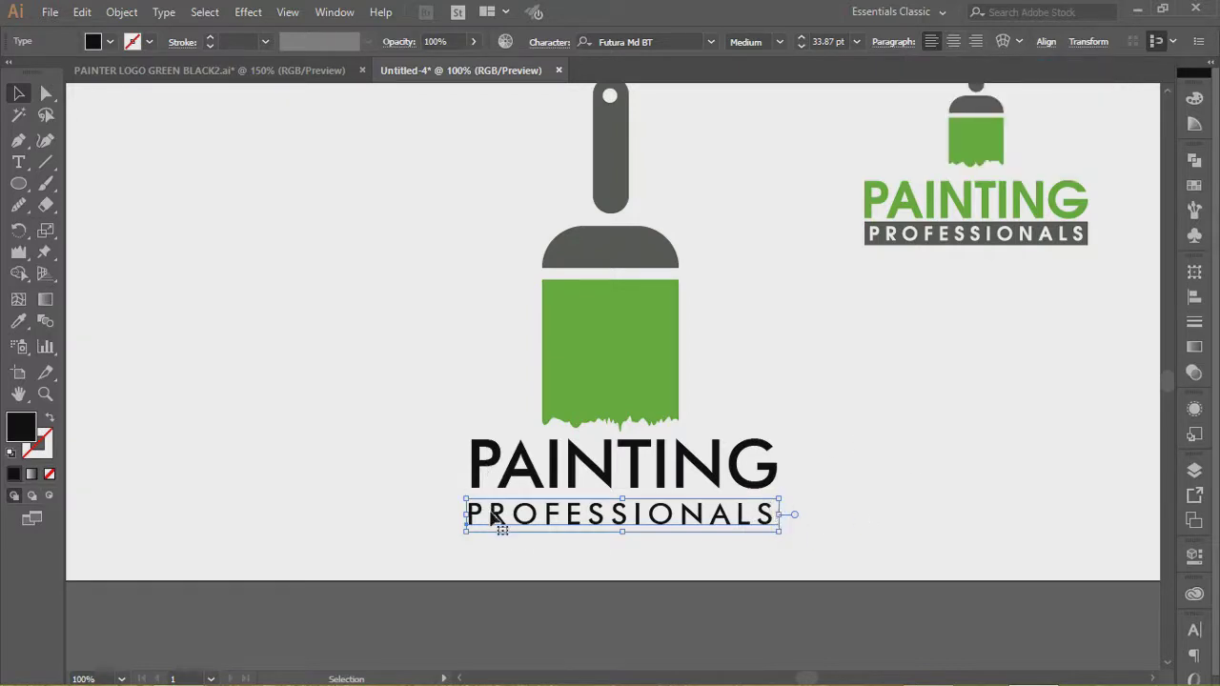
Horizontally centre PAINTING and PROFESSIONALS again, then reselect PROFESSIONALS.
mouse_move(427, 437)
mouse_down()
mouse_move(496, 520)
mouse_move(519, 529)
mouse_up()
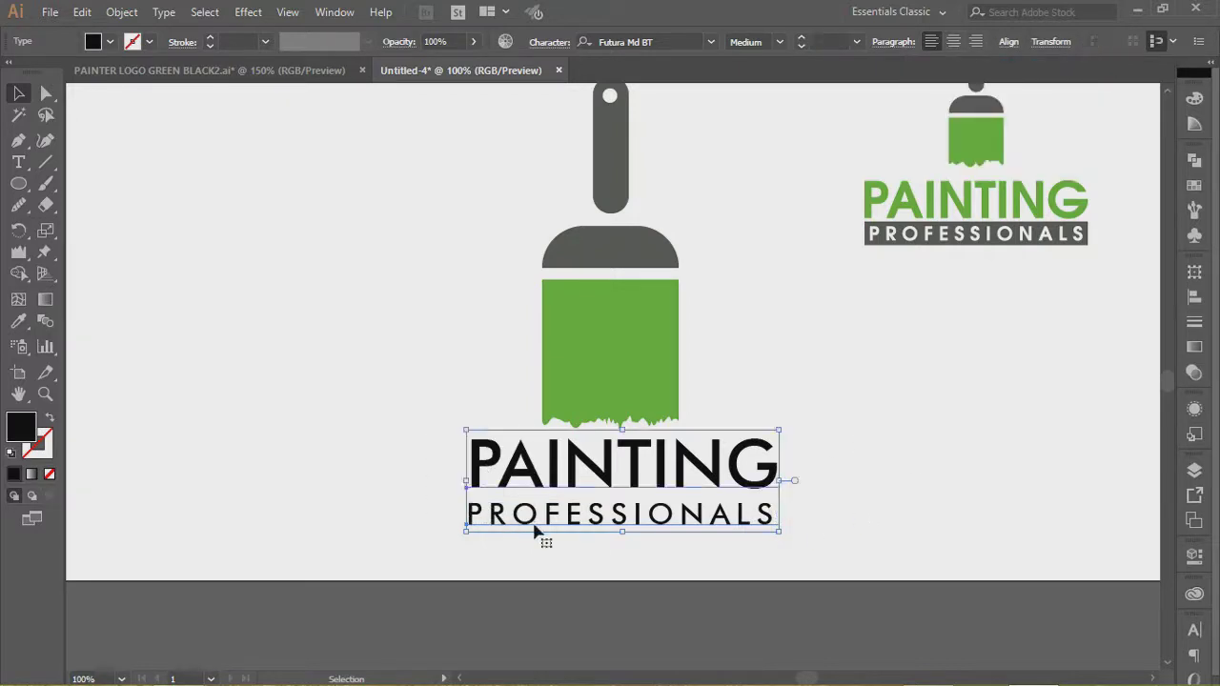
click(1194, 299)
click(1016, 307)
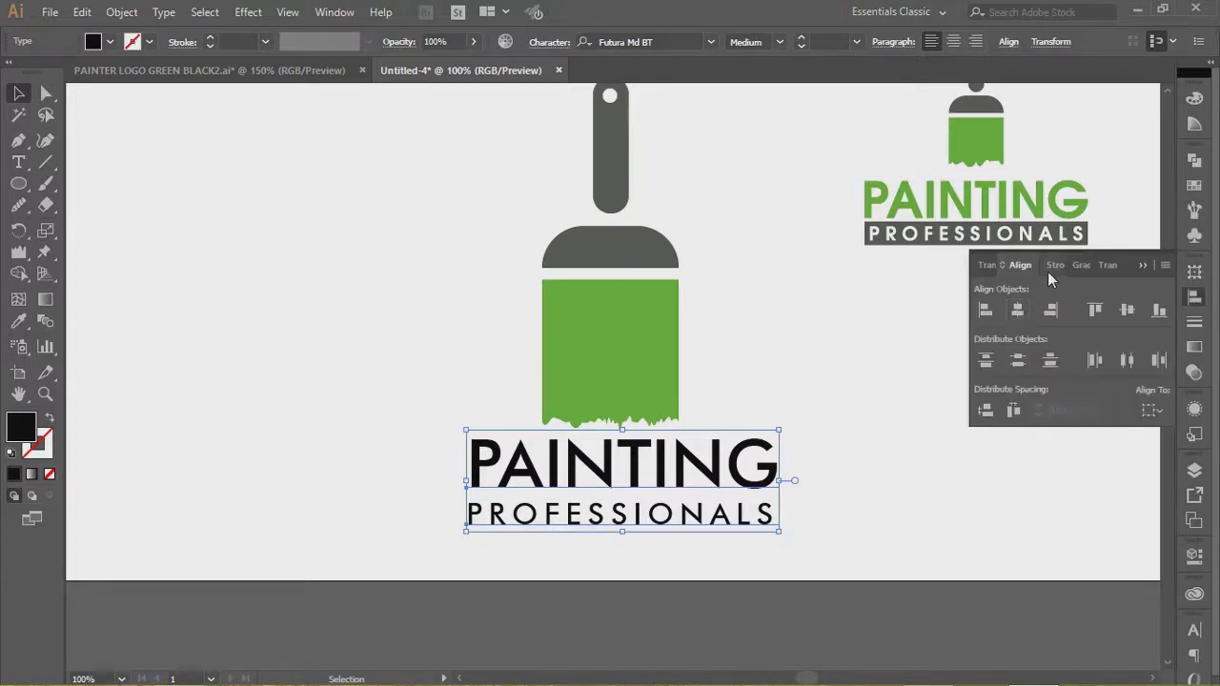
click(1141, 265)
click(1008, 461)
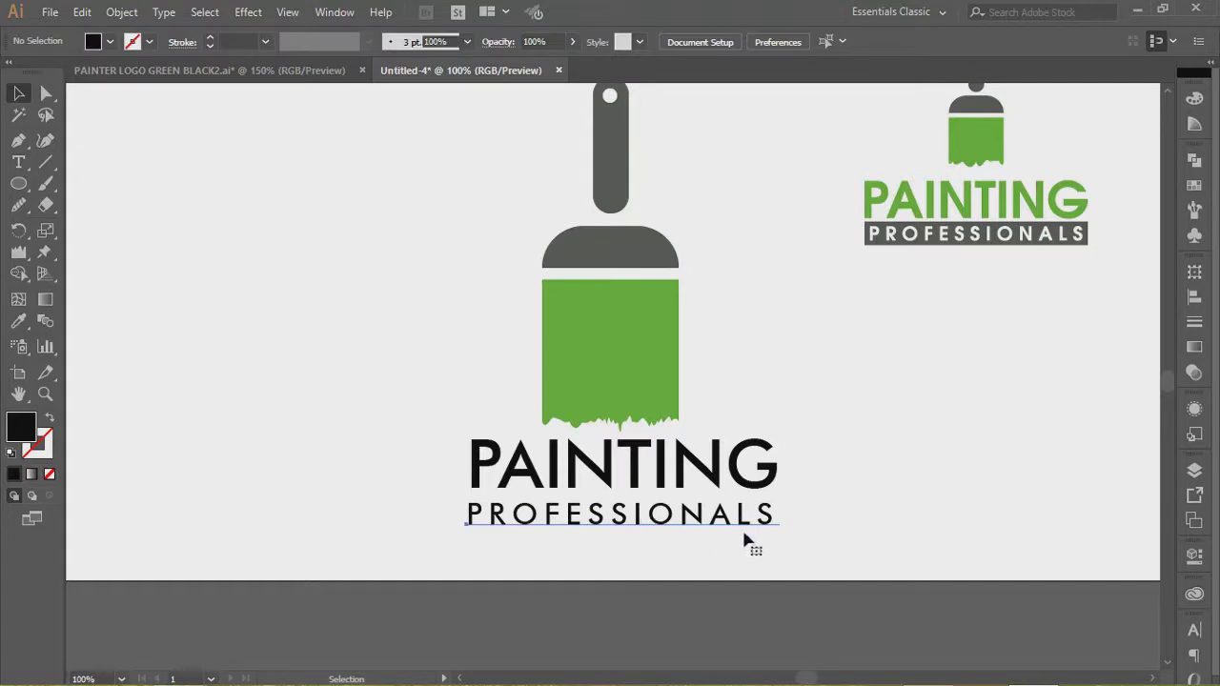
click(767, 527)
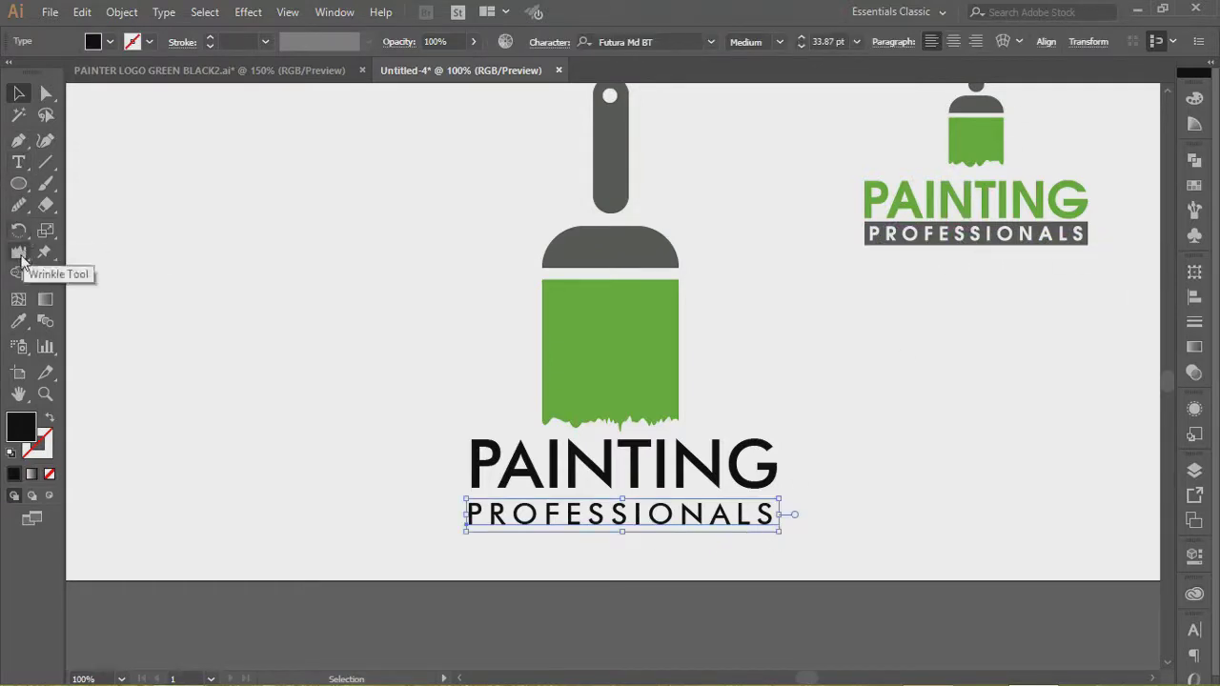
Draw a long, thin rectangle with the Rectangle Tool left of the brush head.
click(16, 187)
drag(16, 186, 59, 182)
drag(161, 227, 466, 263)
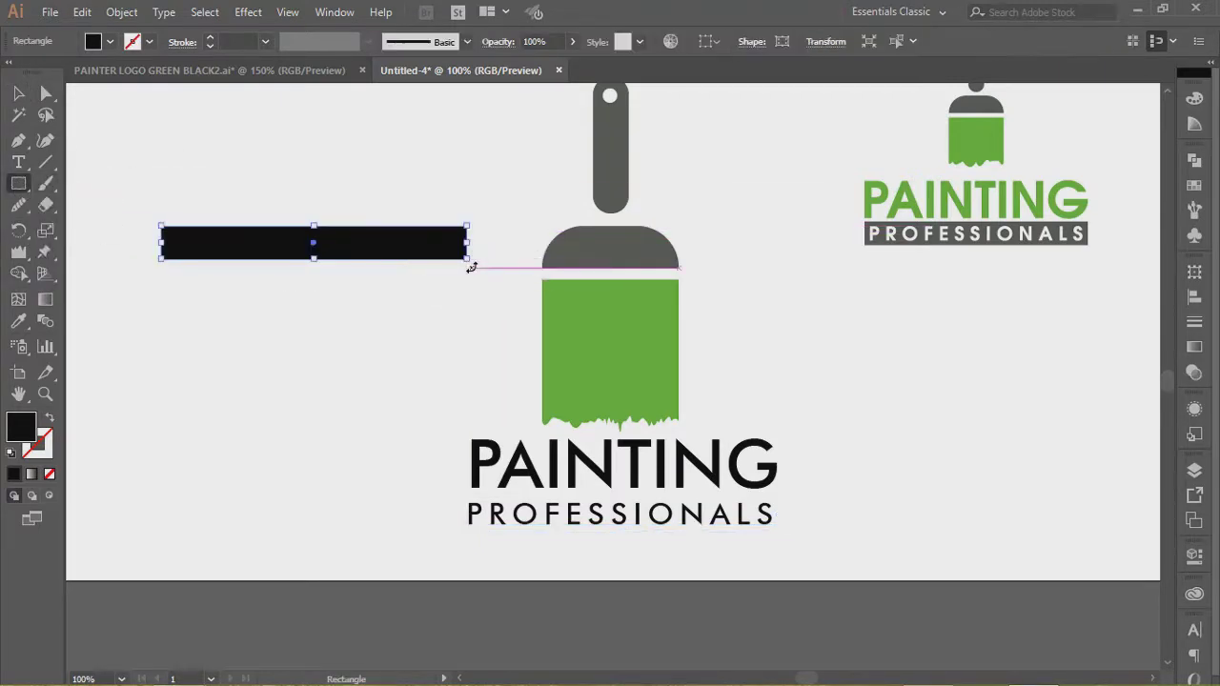
Fill the rectangle with the reference logo's dark grey using the Eyedropper.
key(v)
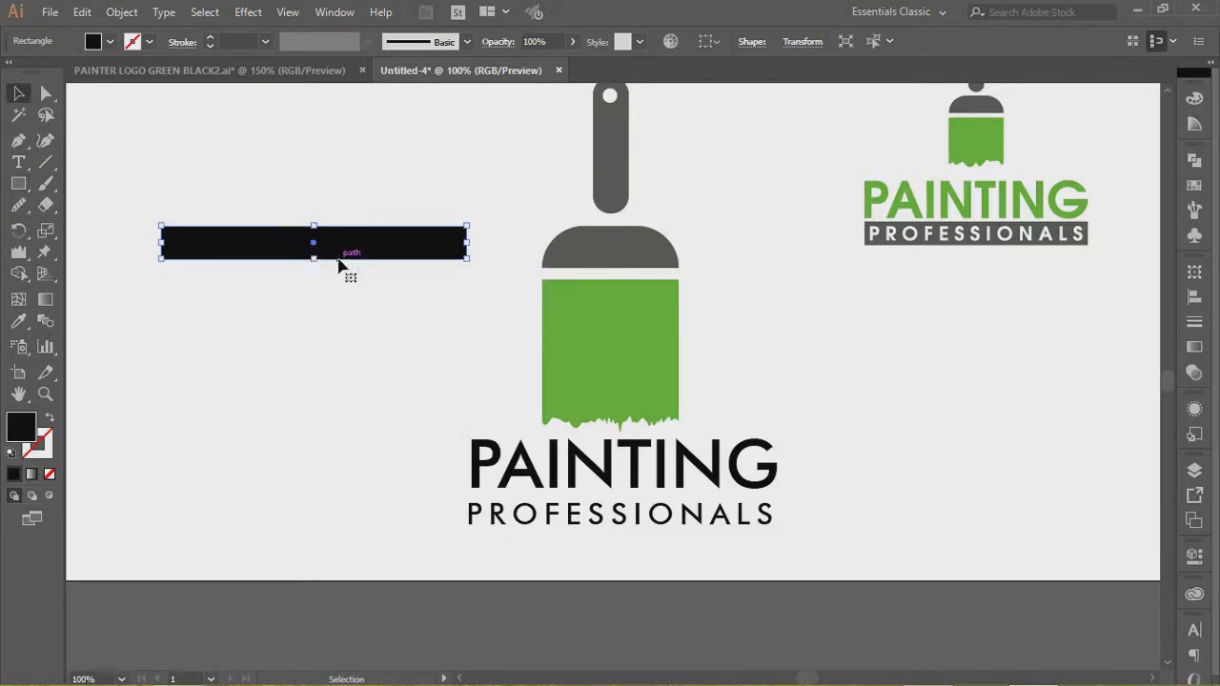
key(i)
click(970, 105)
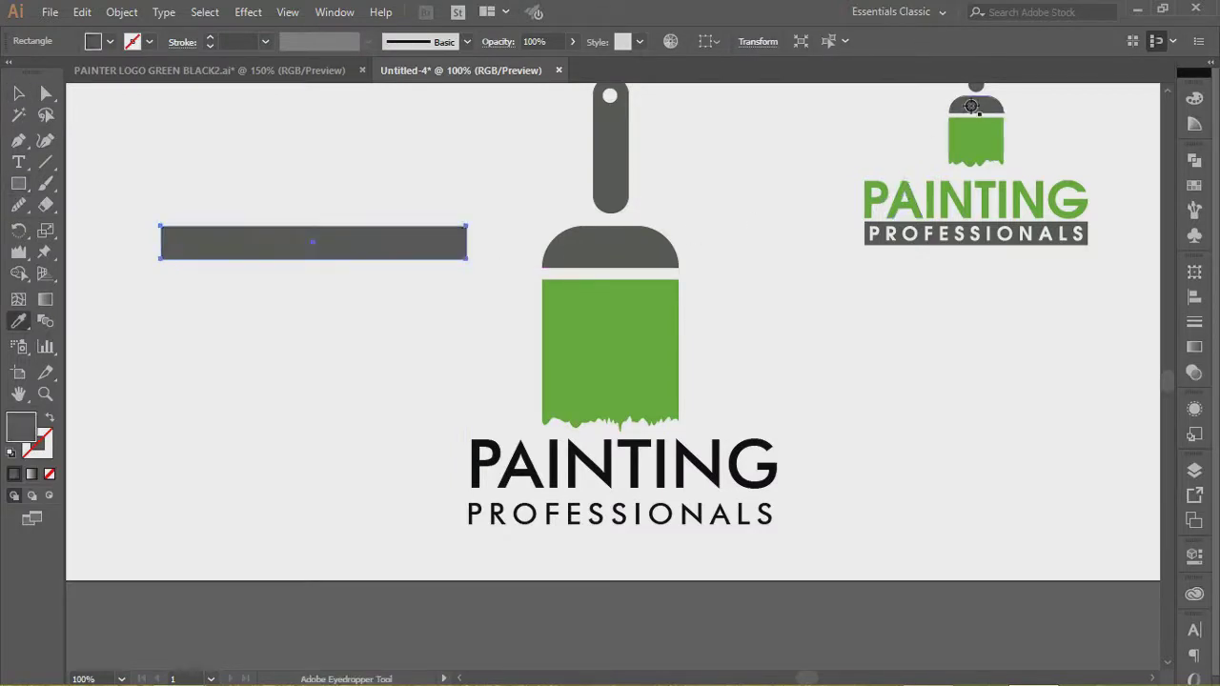
click(17, 93)
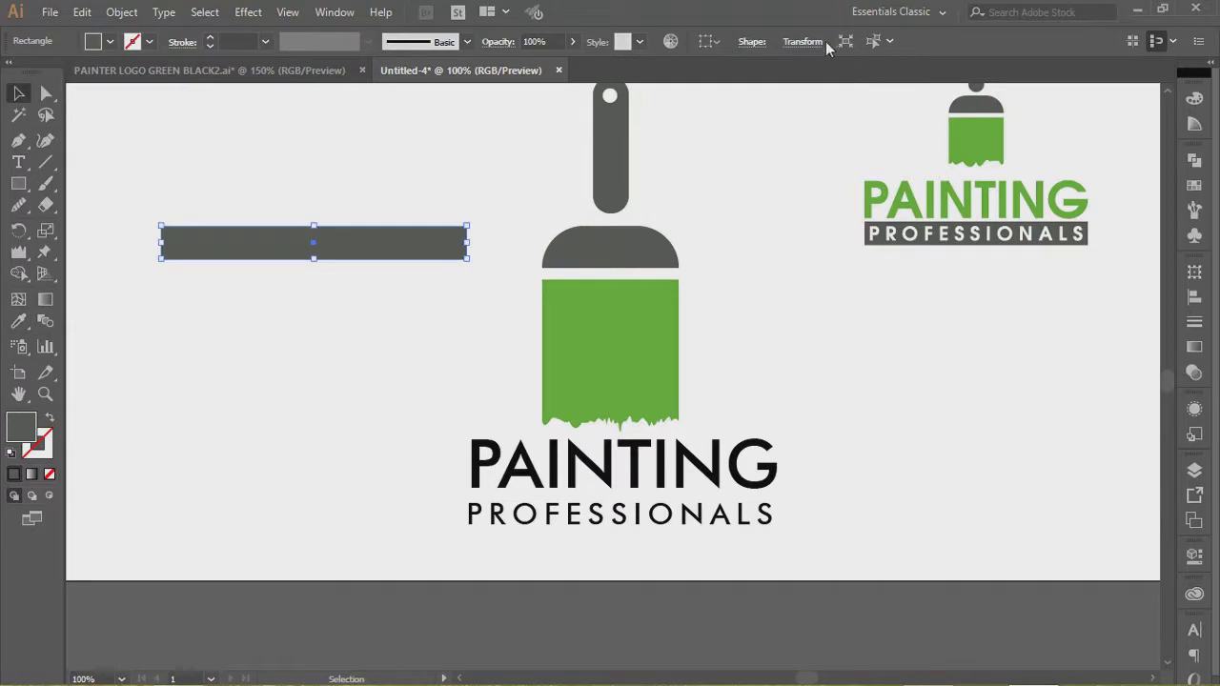
Copy PAINTING's width into the grey bar's W value and drag the bar toward the lettering.
click(560, 482)
click(1090, 42)
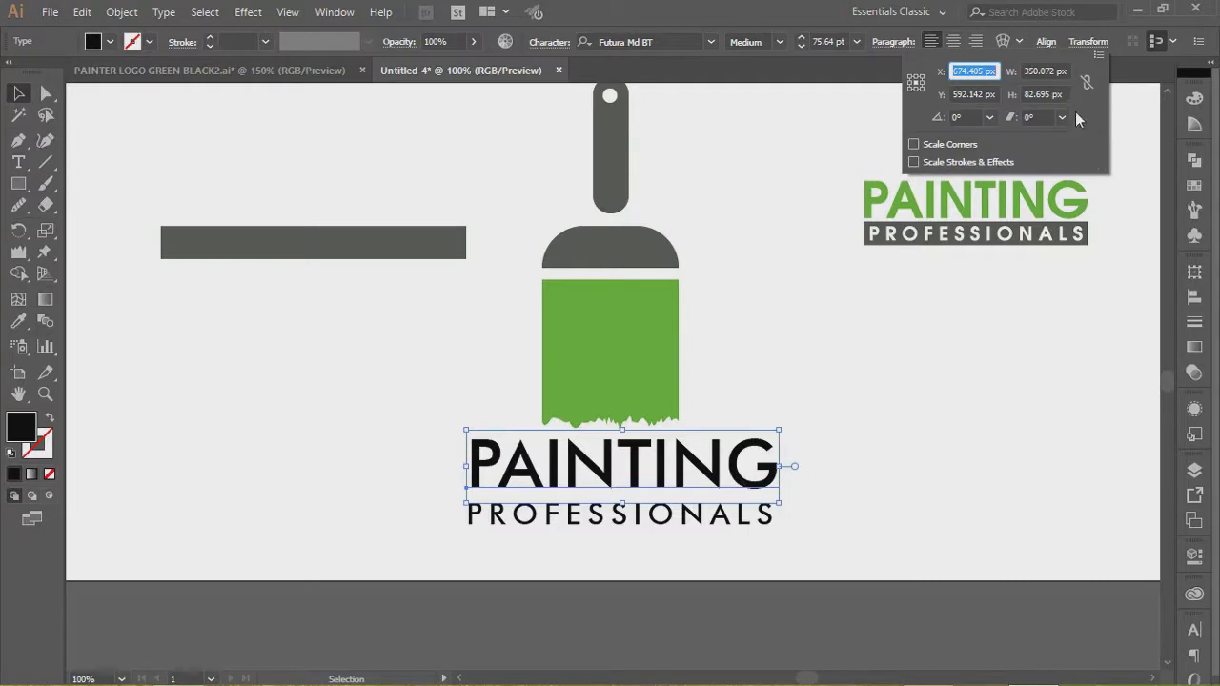
double_click(1030, 70)
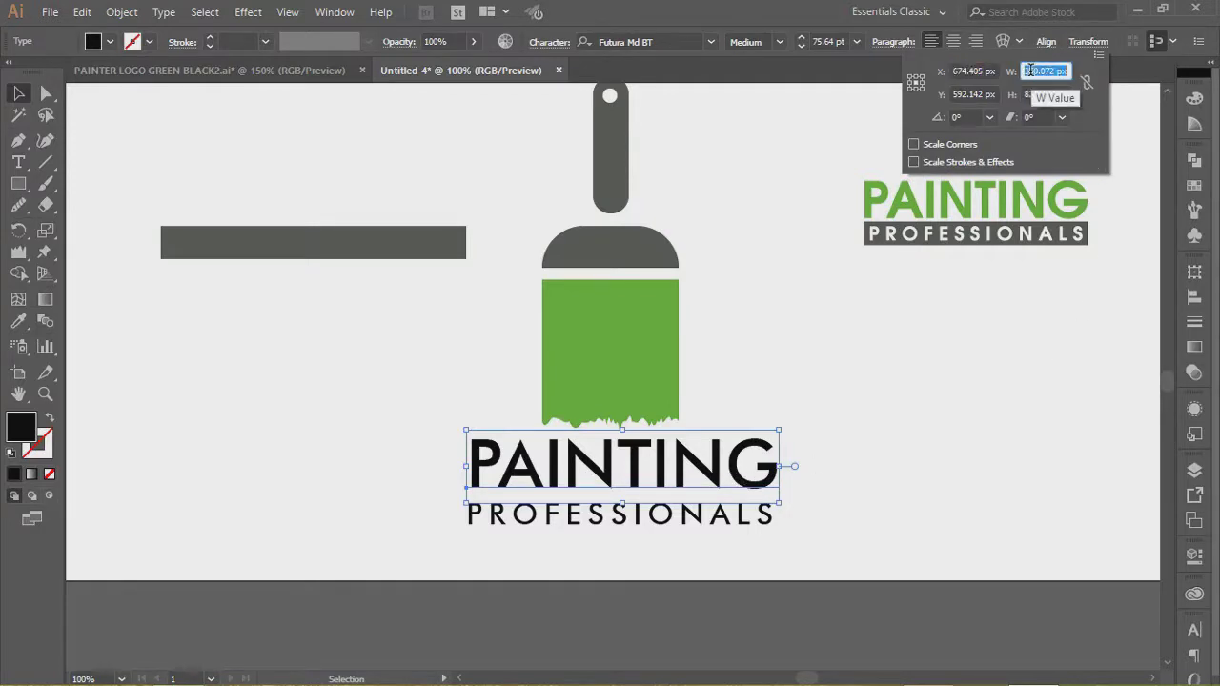
click(272, 251)
click(272, 251)
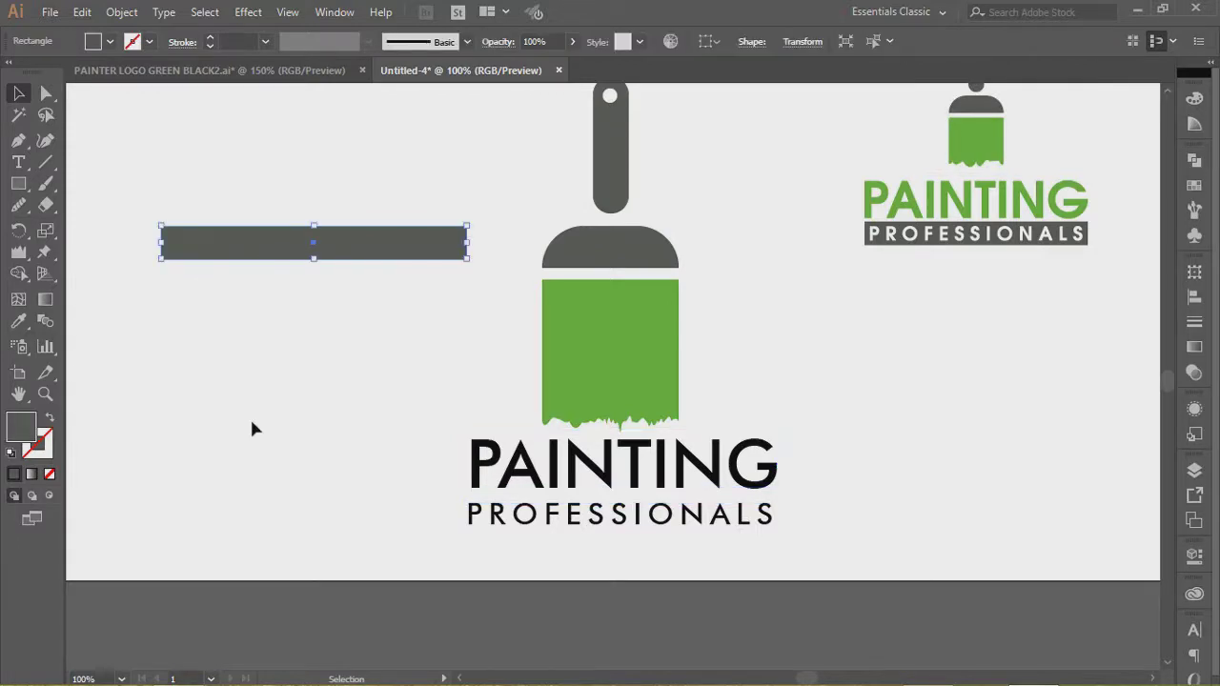
click(803, 42)
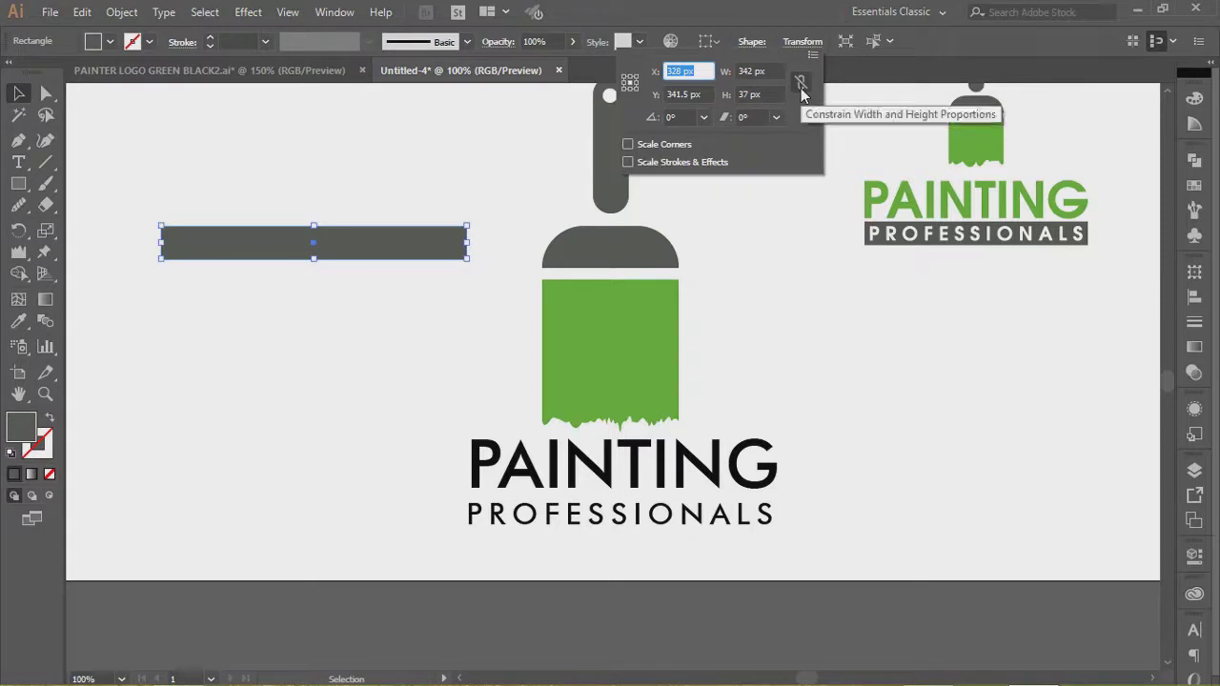
click(755, 70)
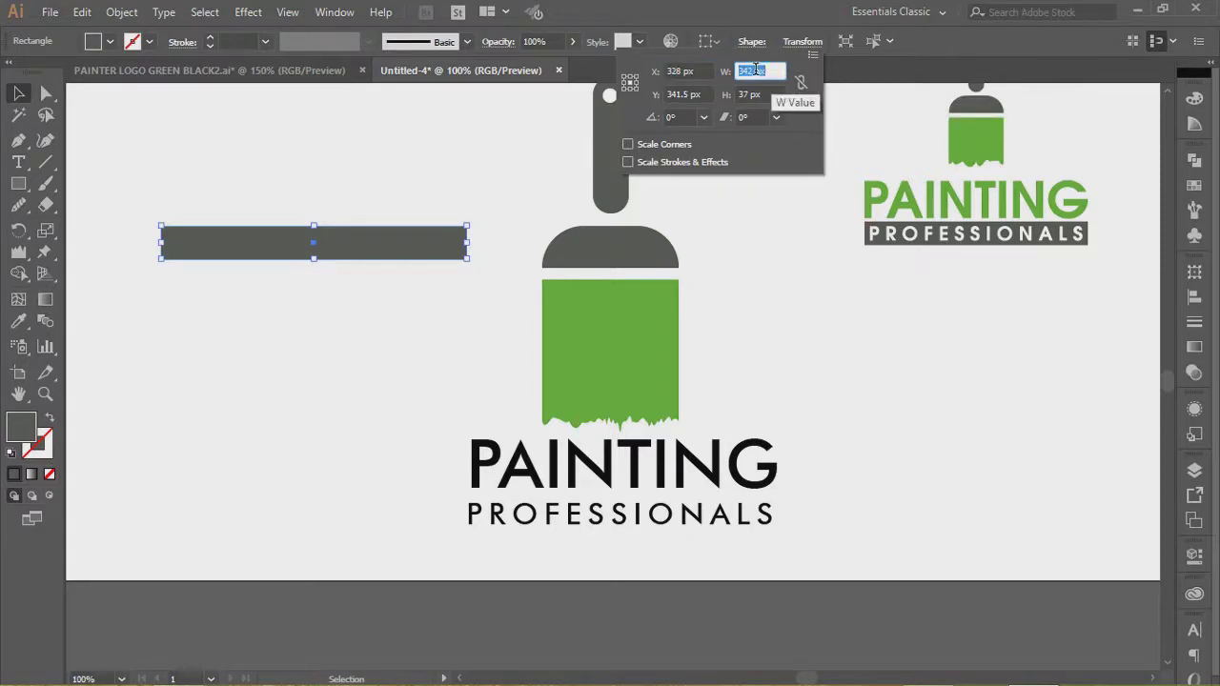
text(350.872 px)
key(Return)
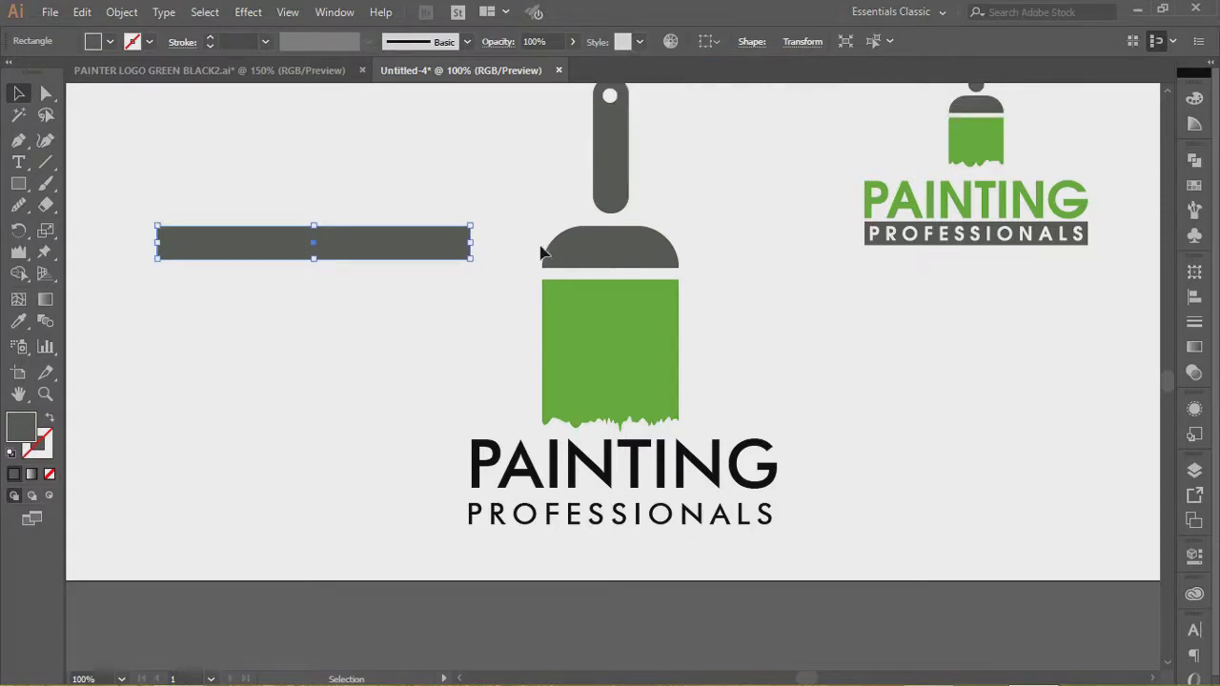
mouse_move(202, 240)
mouse_down()
mouse_move(482, 484)
mouse_move(523, 505)
mouse_move(512, 513)
mouse_up()
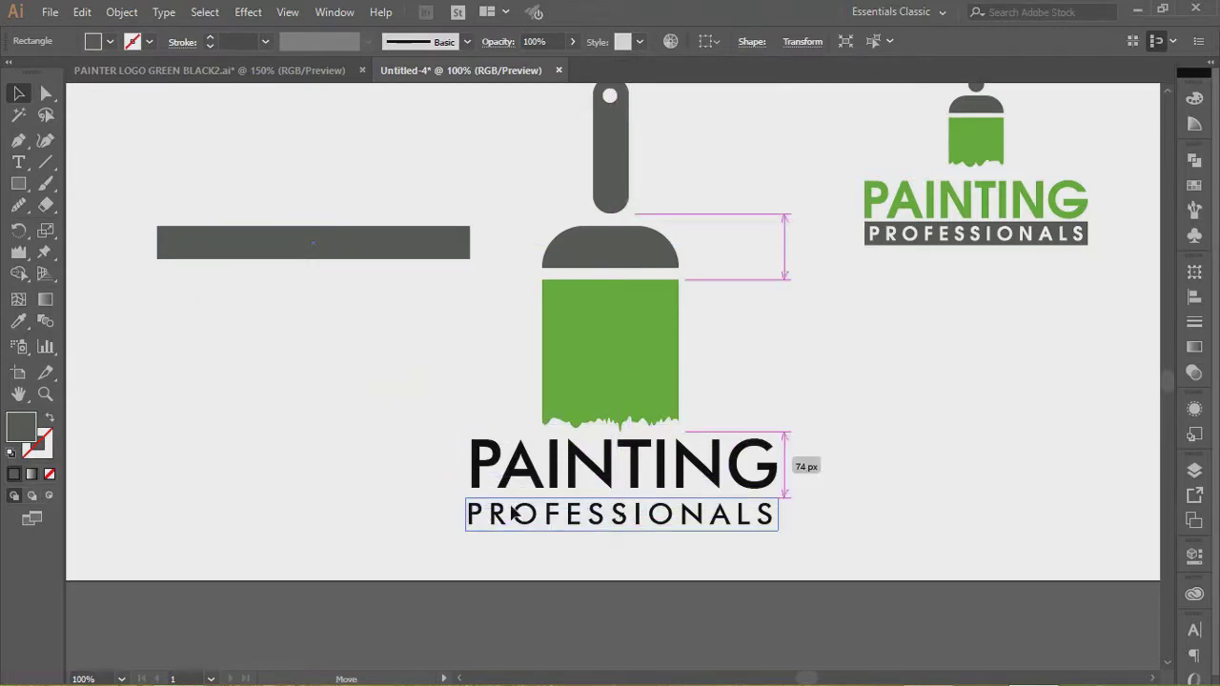
Place the grey bar over PROFESSIONALS, try Send to Back, then undo it.
drag(512, 513, 511, 514)
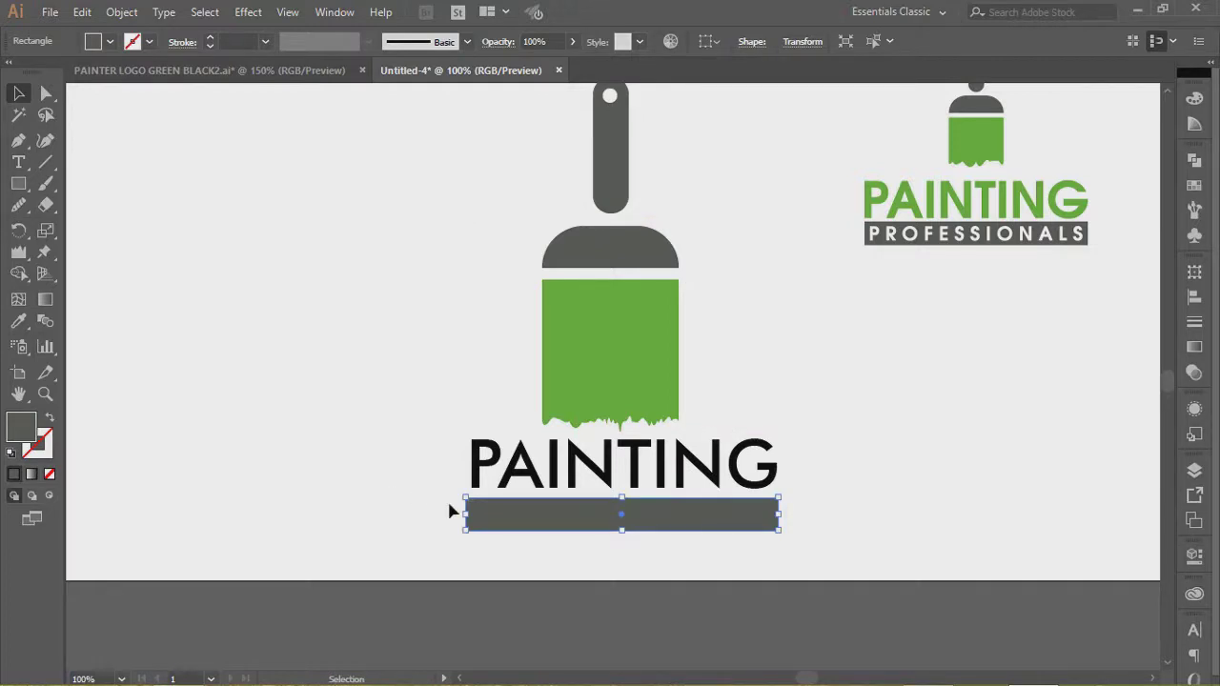
right_click(489, 520)
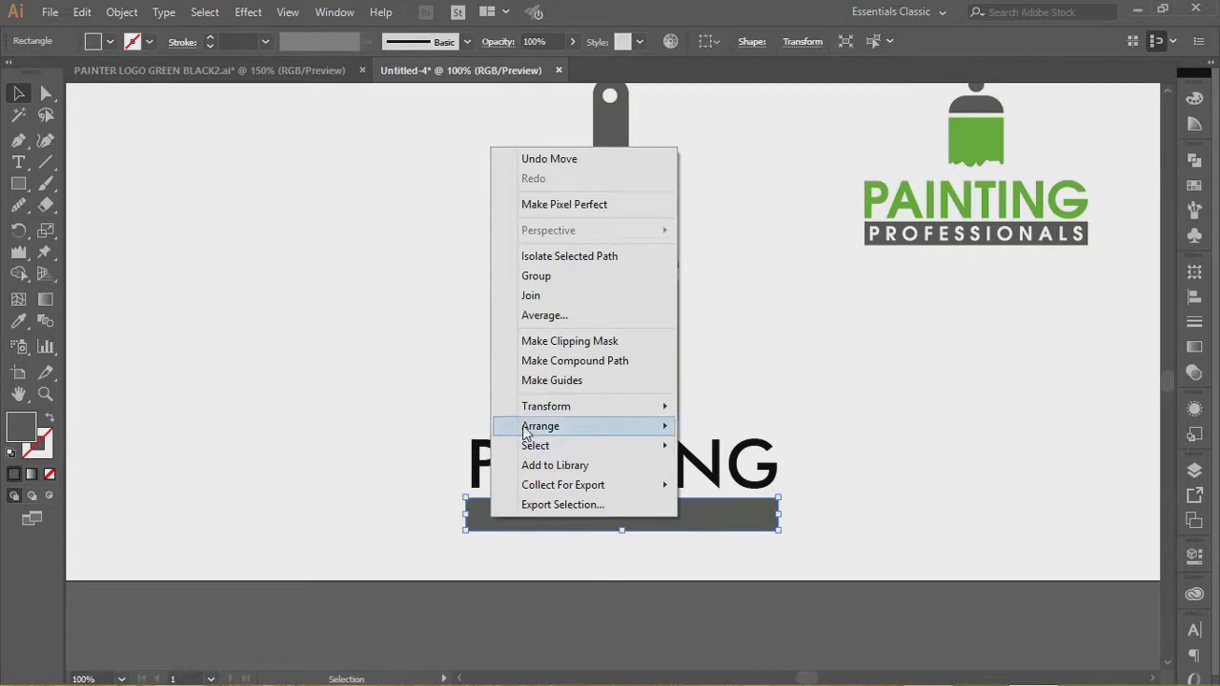
mouse_move(526, 431)
click(729, 485)
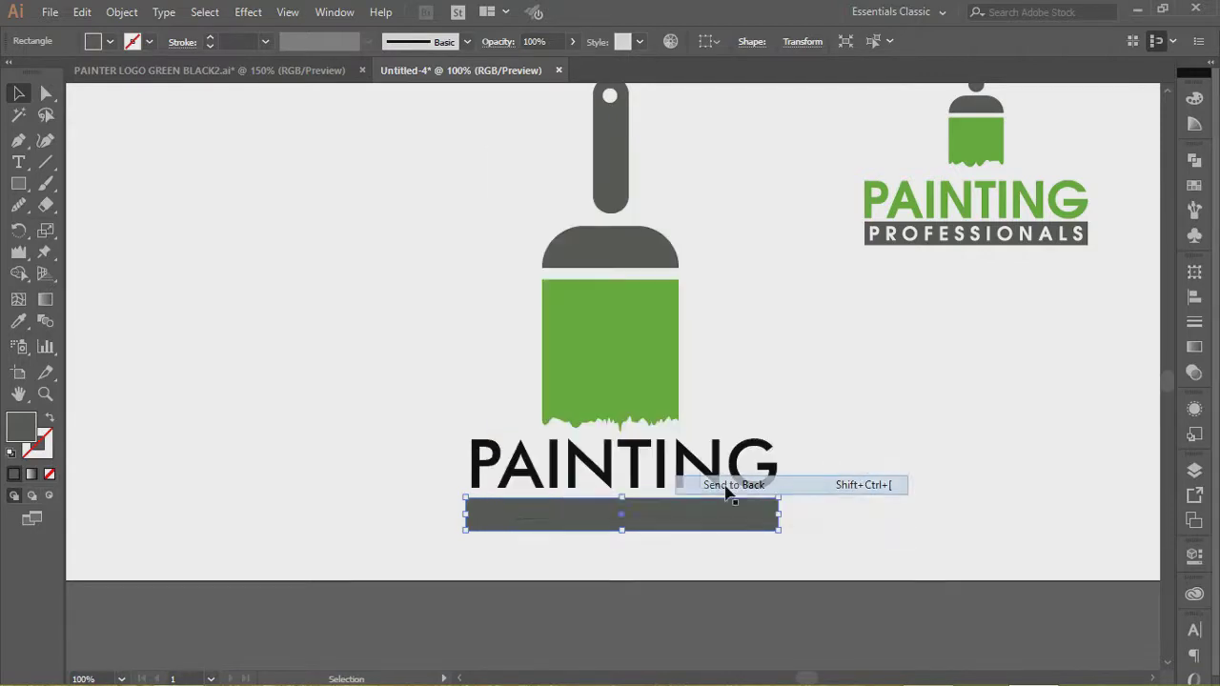
click(442, 502)
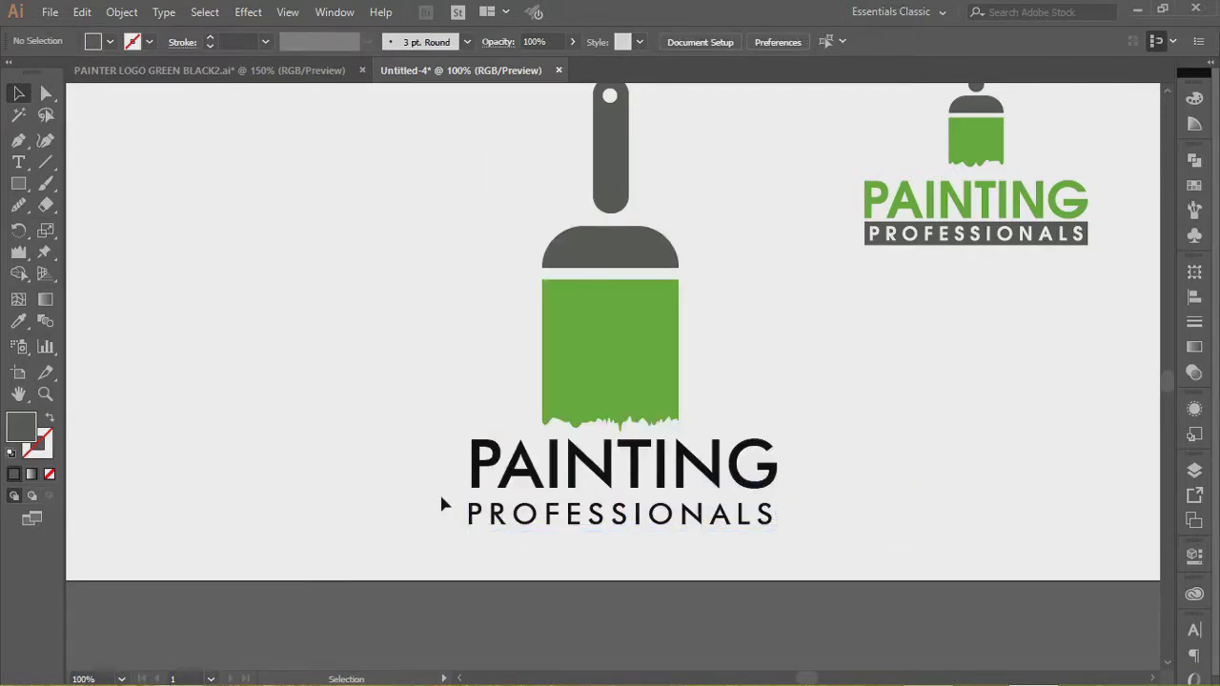
drag(481, 535, 482, 536)
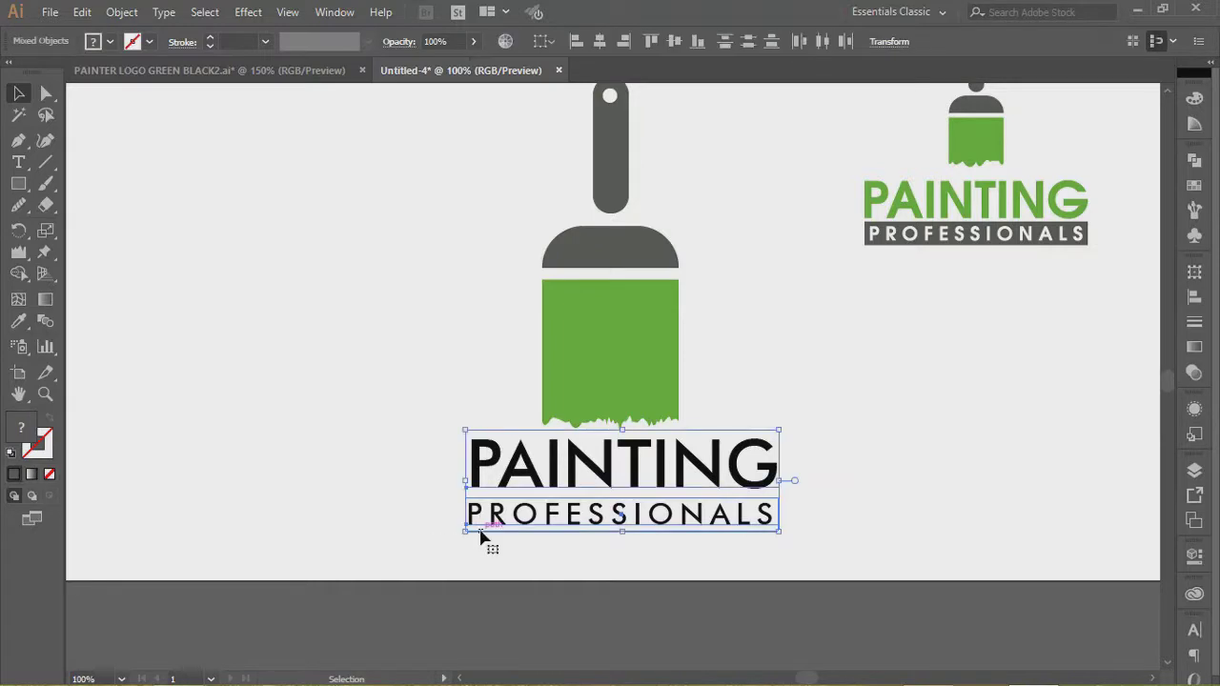
click(381, 533)
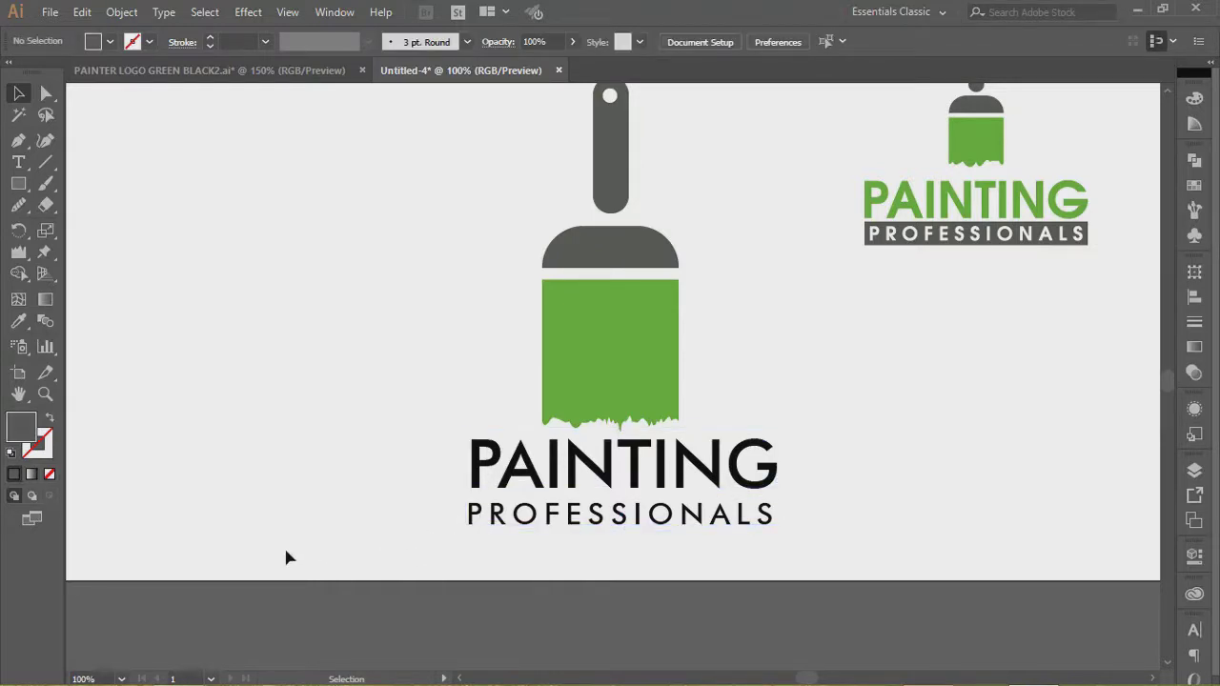
key(ctrl+z)
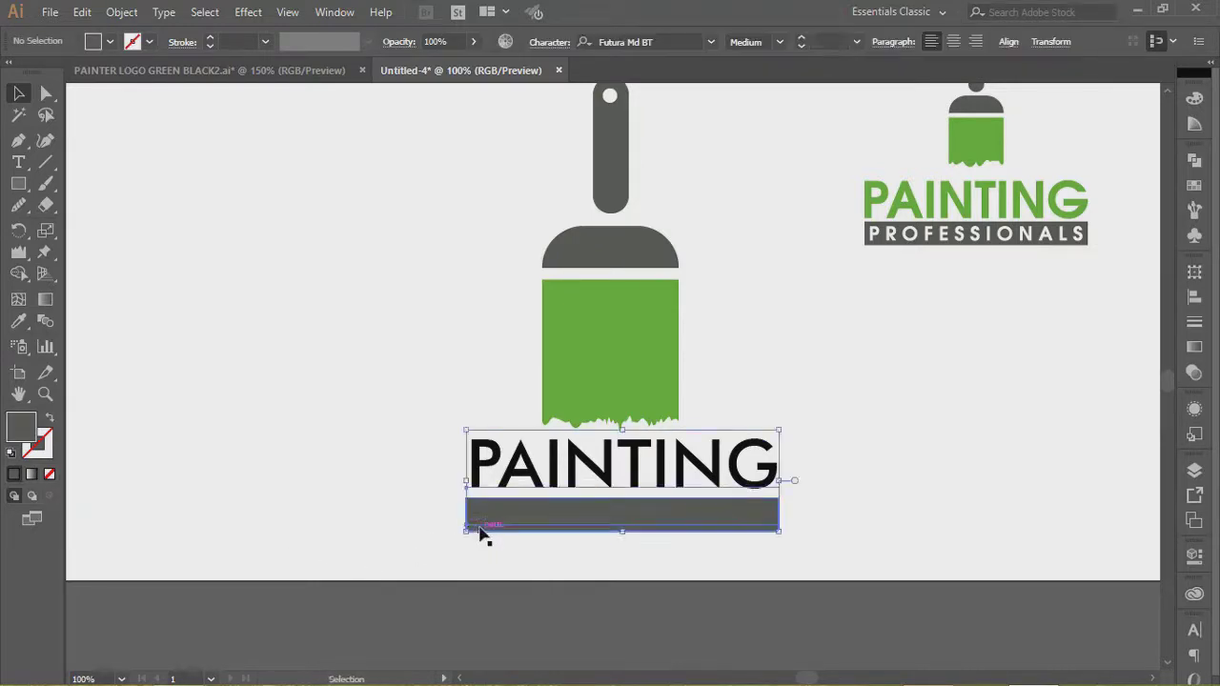
Send the grey bar one step backward so PROFESSIONALS shows on top.
key(ctrl+shift+a)
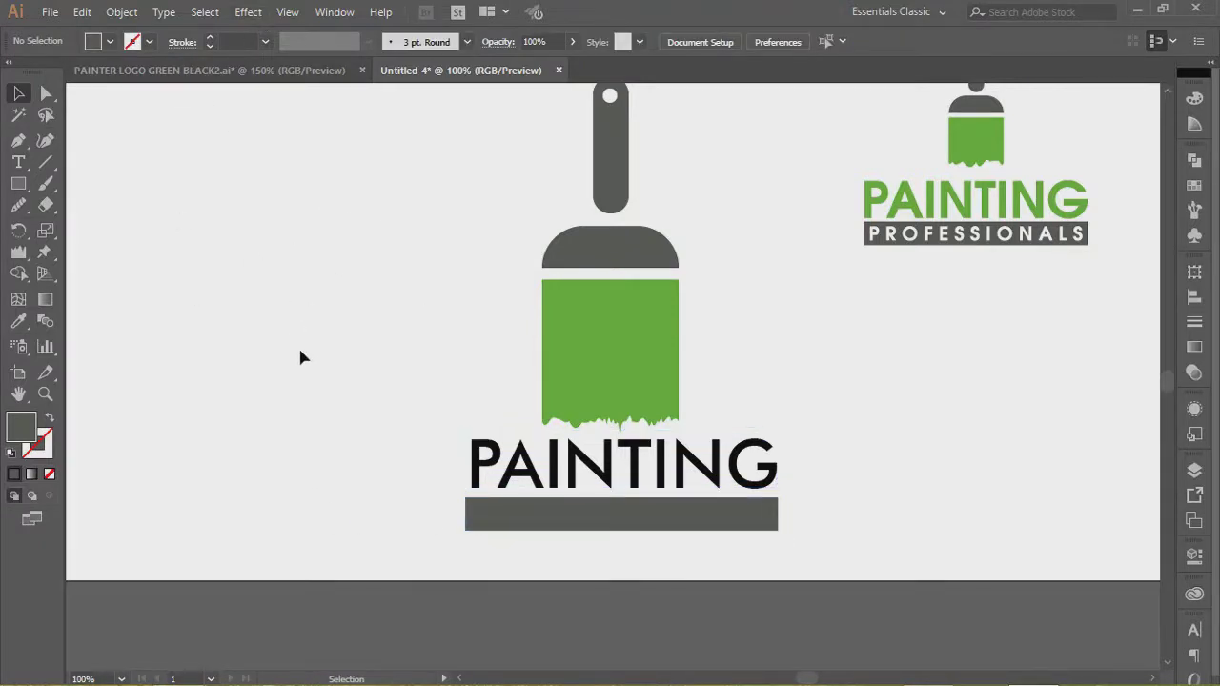
click(500, 524)
right_click(483, 515)
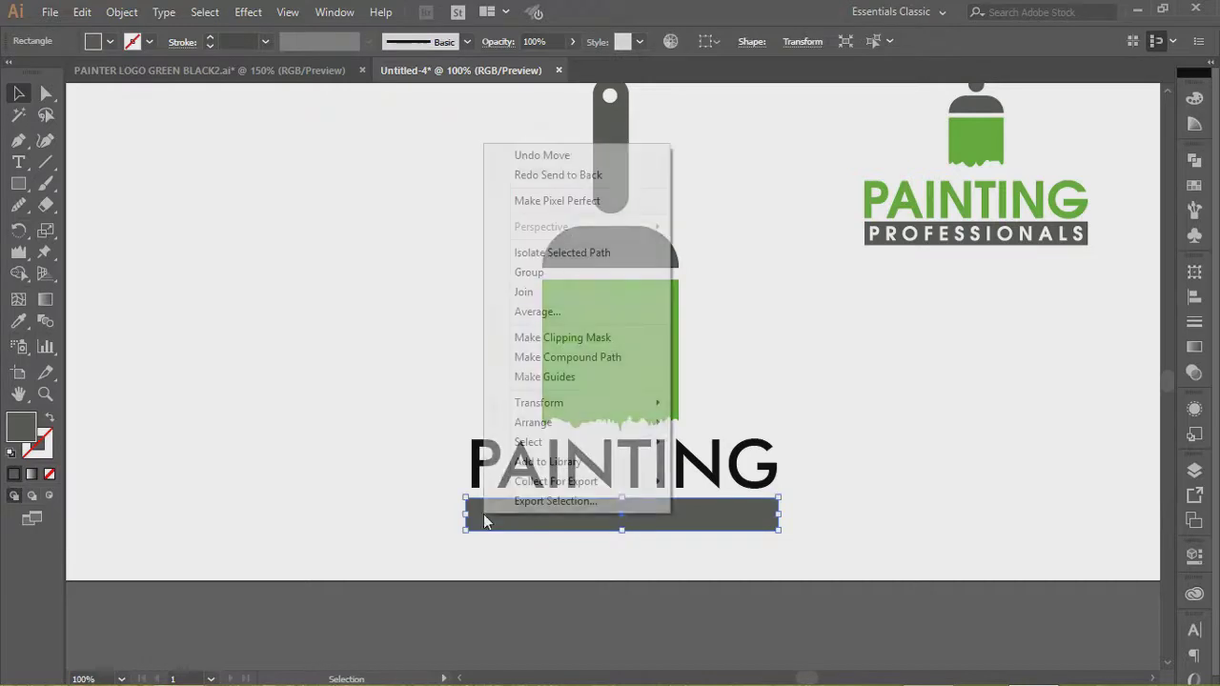
mouse_move(534, 423)
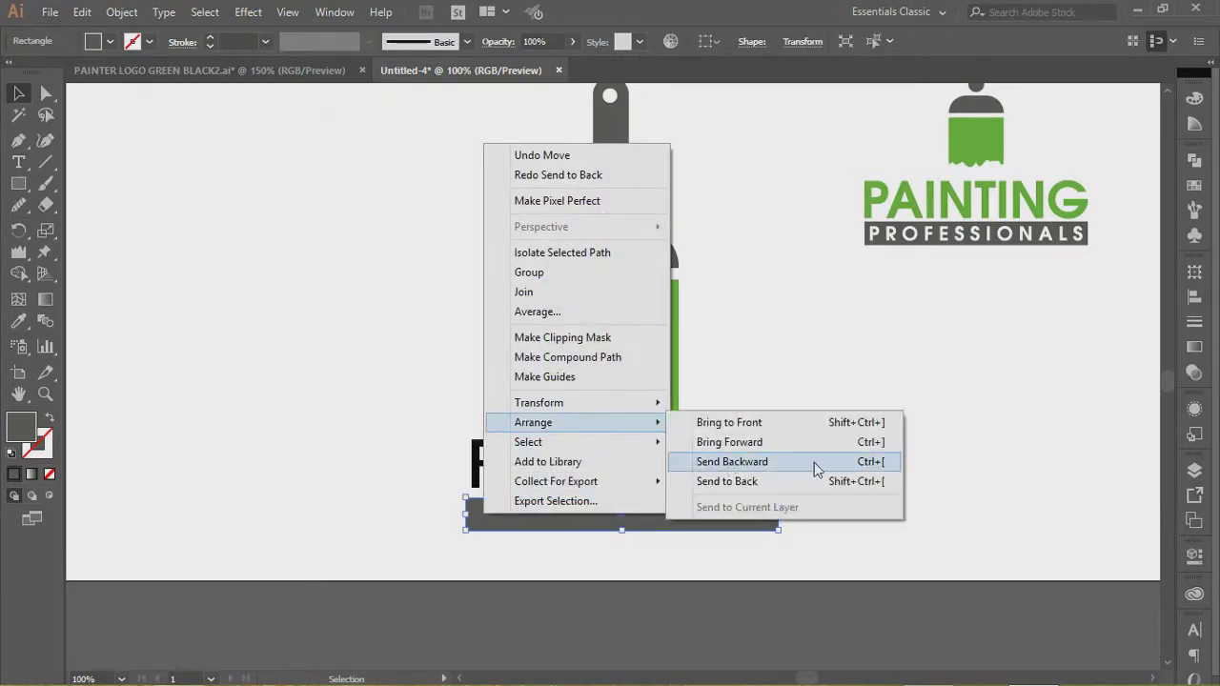
click(731, 464)
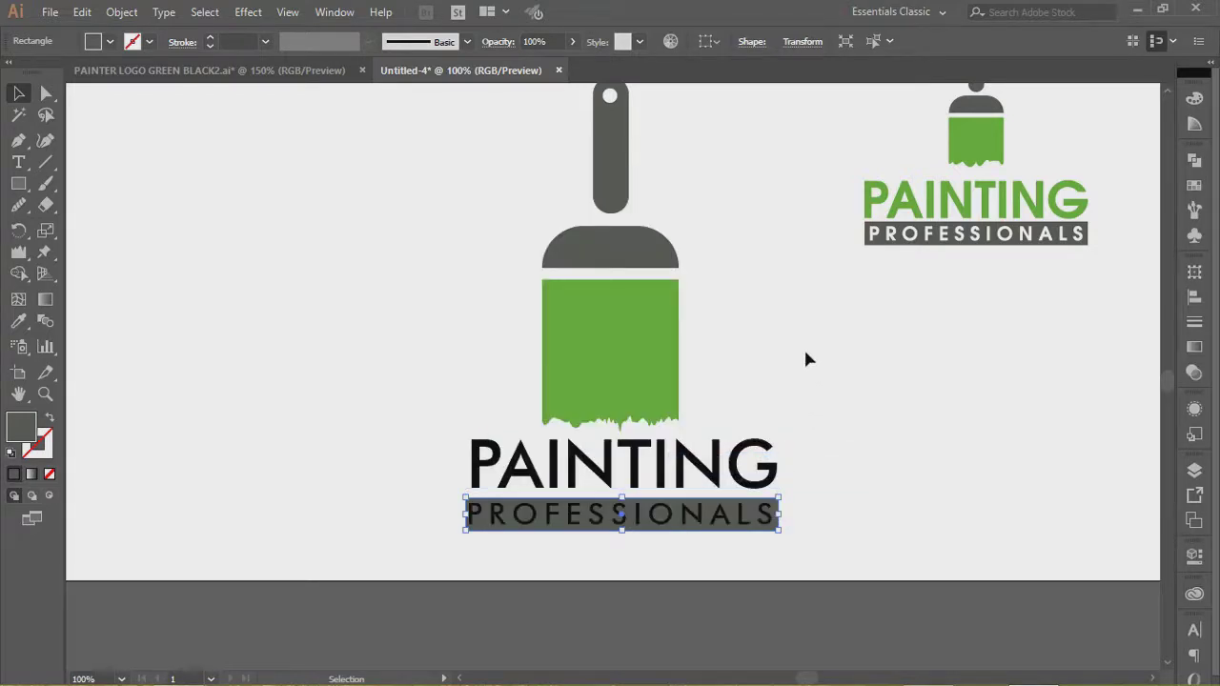
Fill the PROFESSIONALS text with the white swatch from the Color panel.
scroll(474, 519, up, 1)
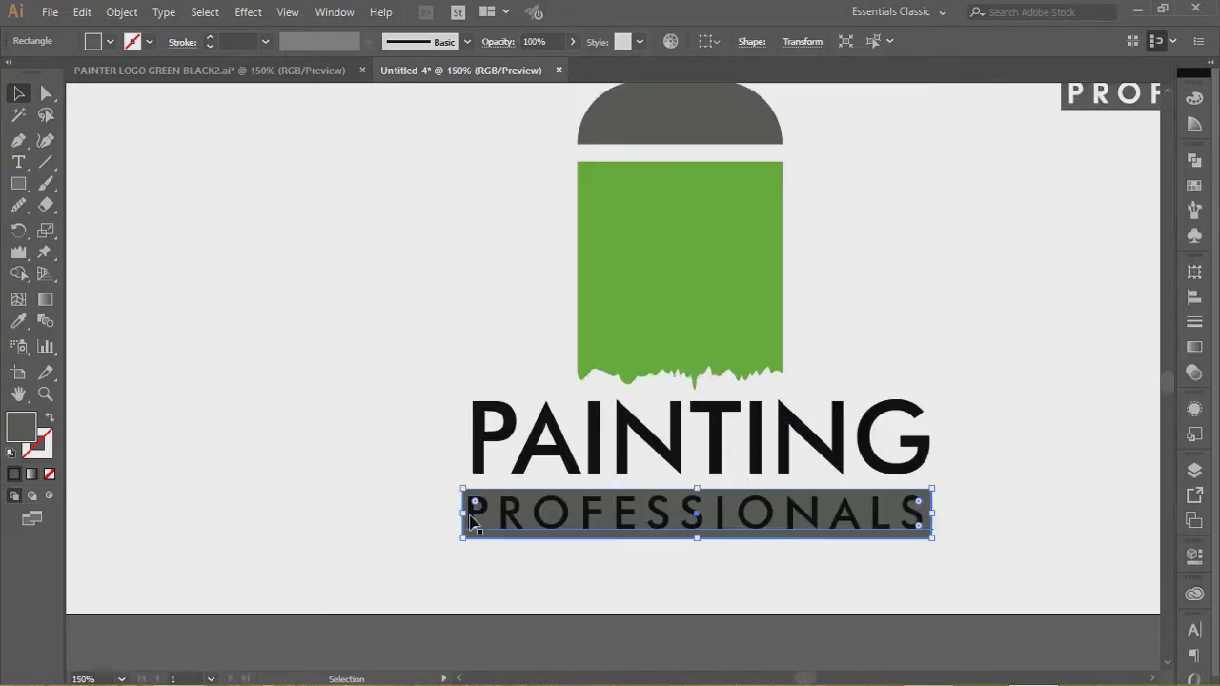
drag(964, 401, 831, 280)
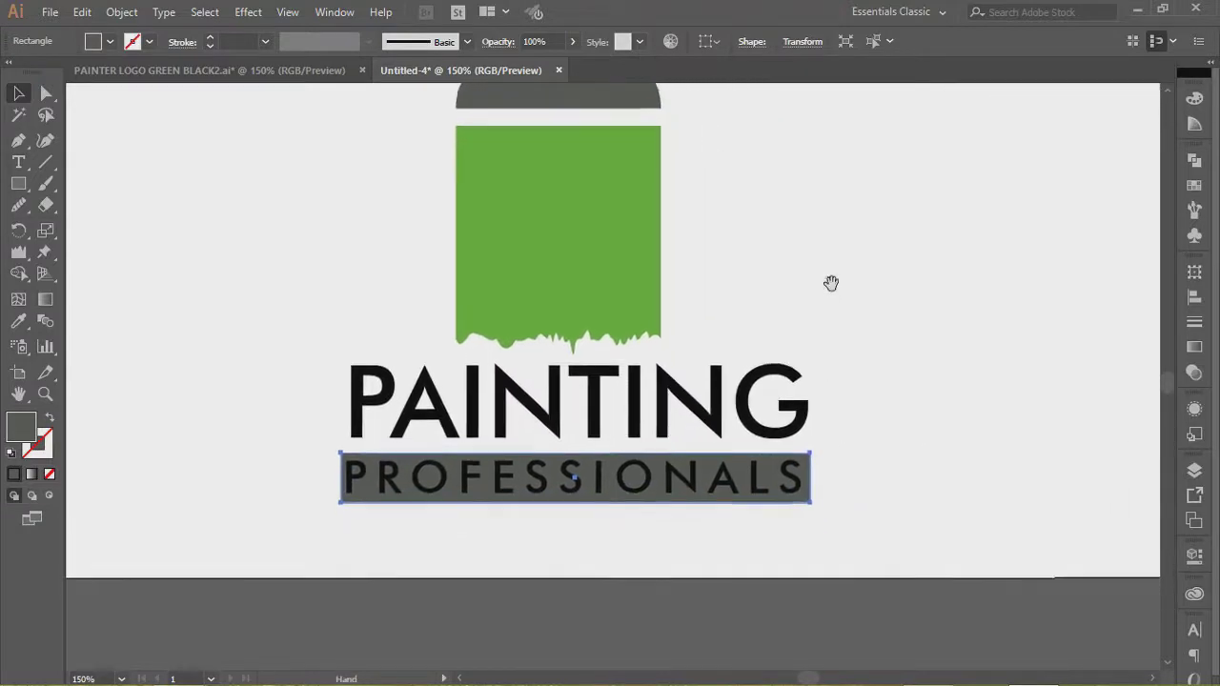
click(837, 569)
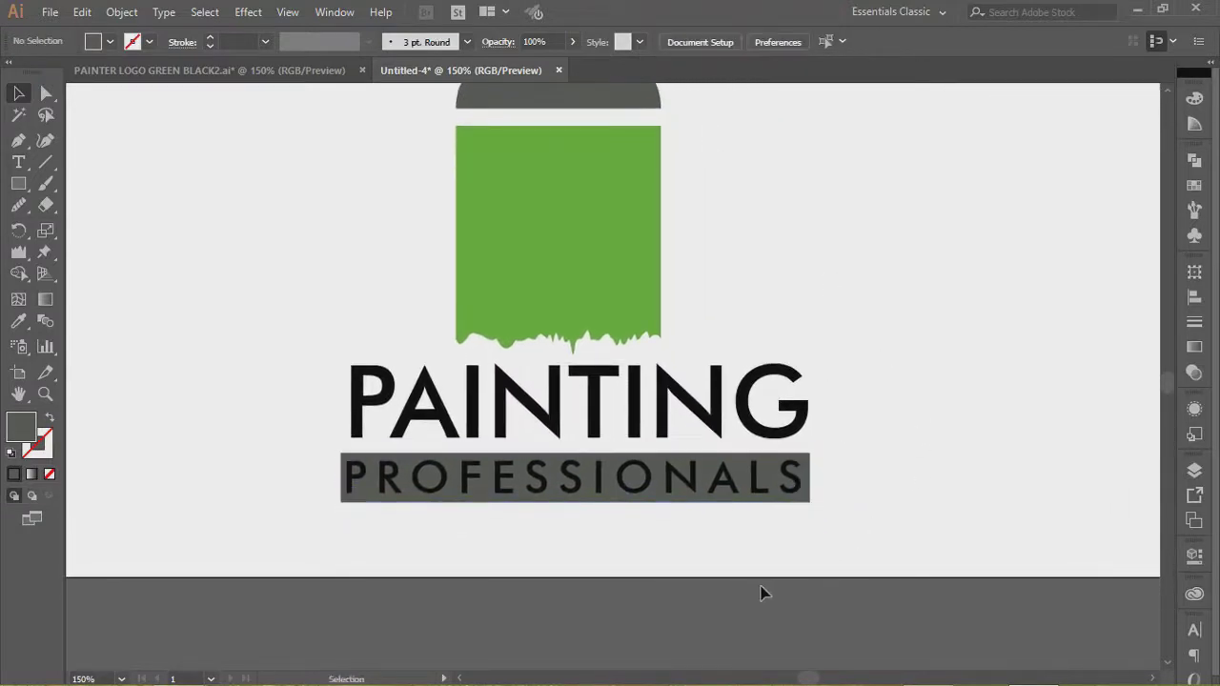
click(386, 487)
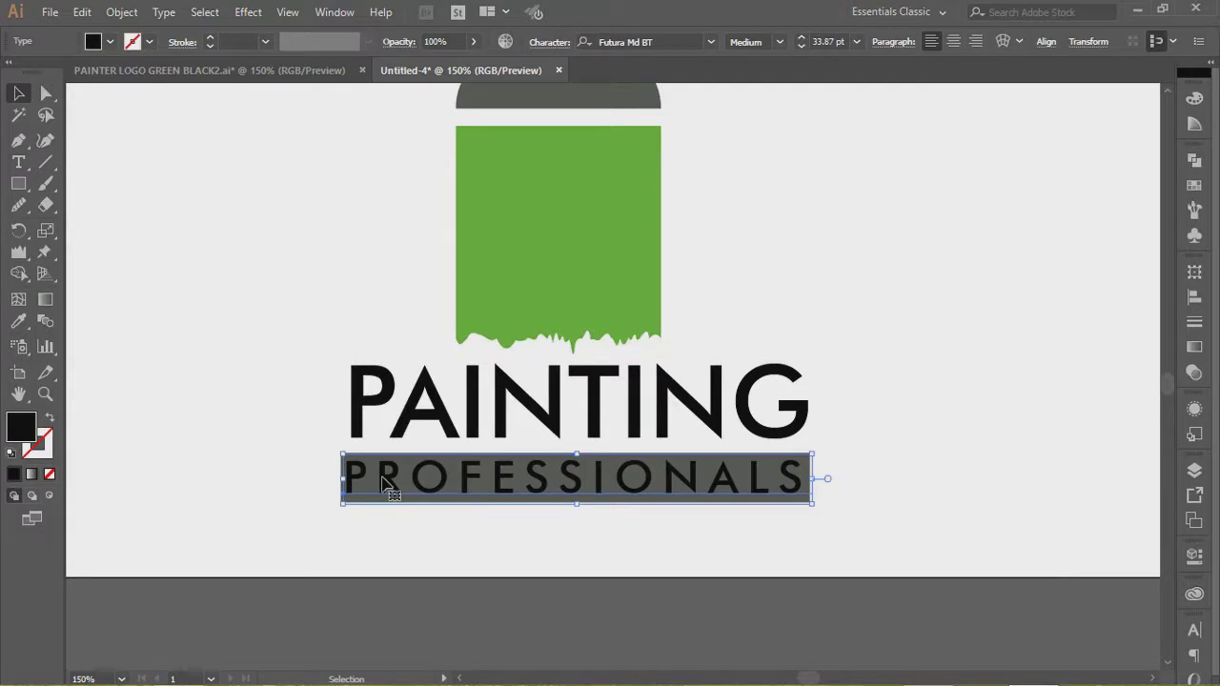
click(1194, 98)
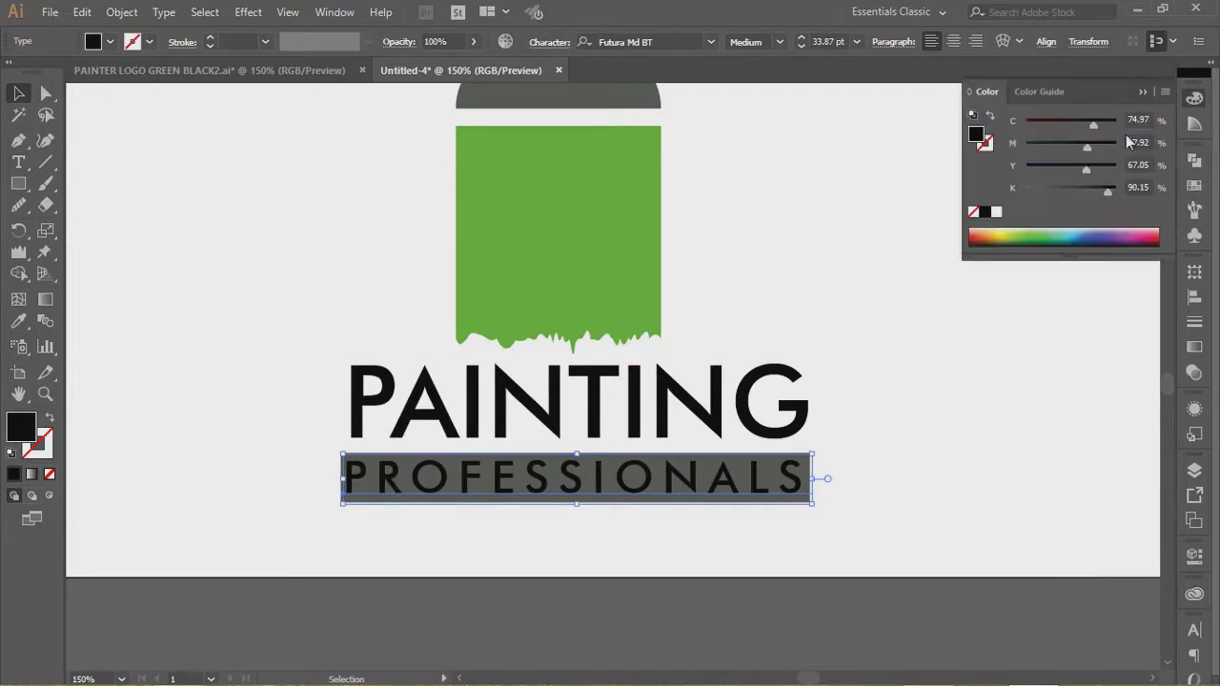
click(996, 212)
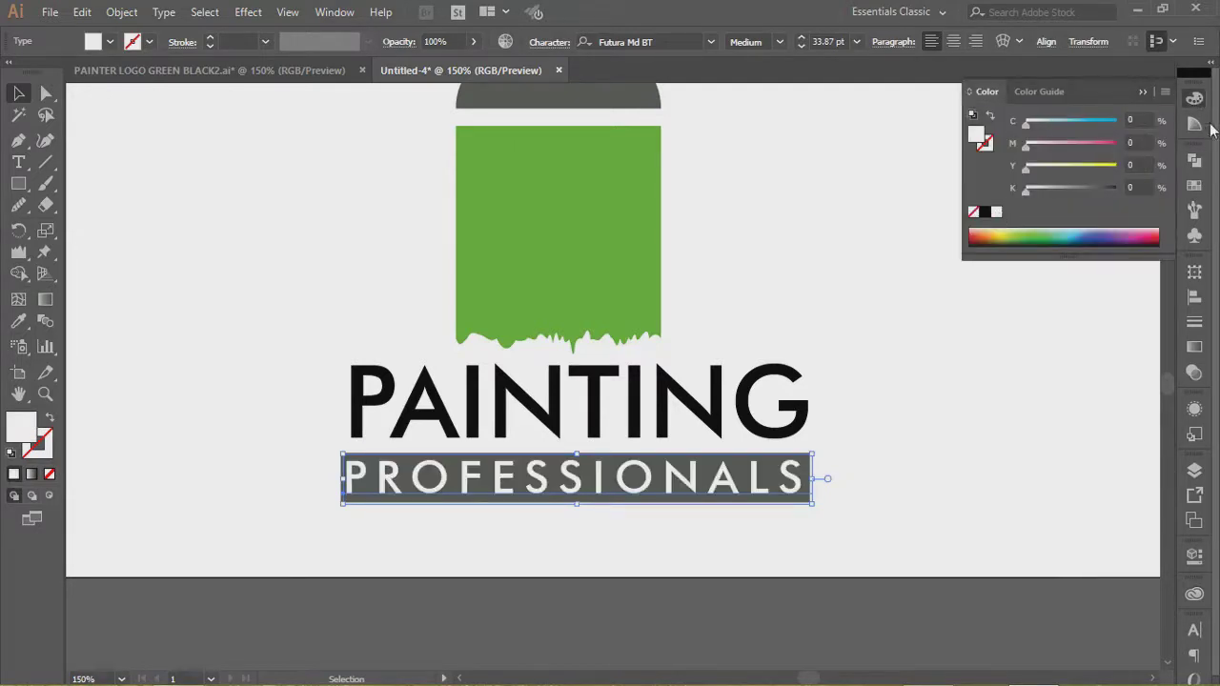
click(1139, 93)
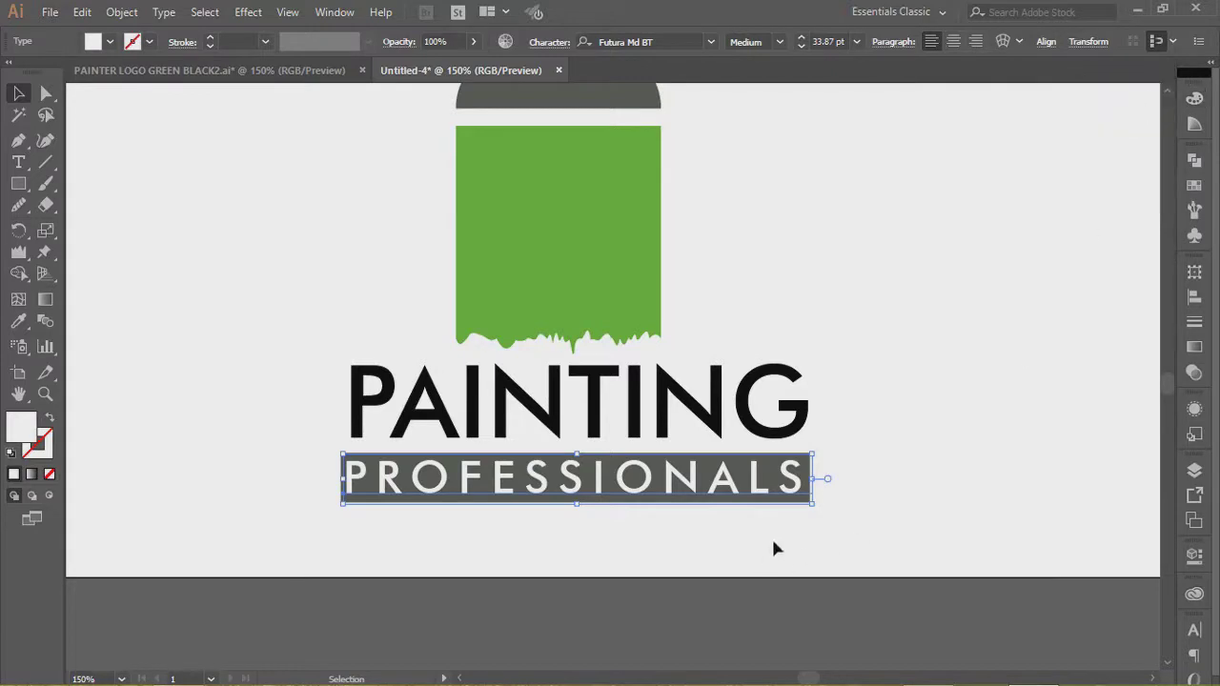
drag(774, 539, 610, 482)
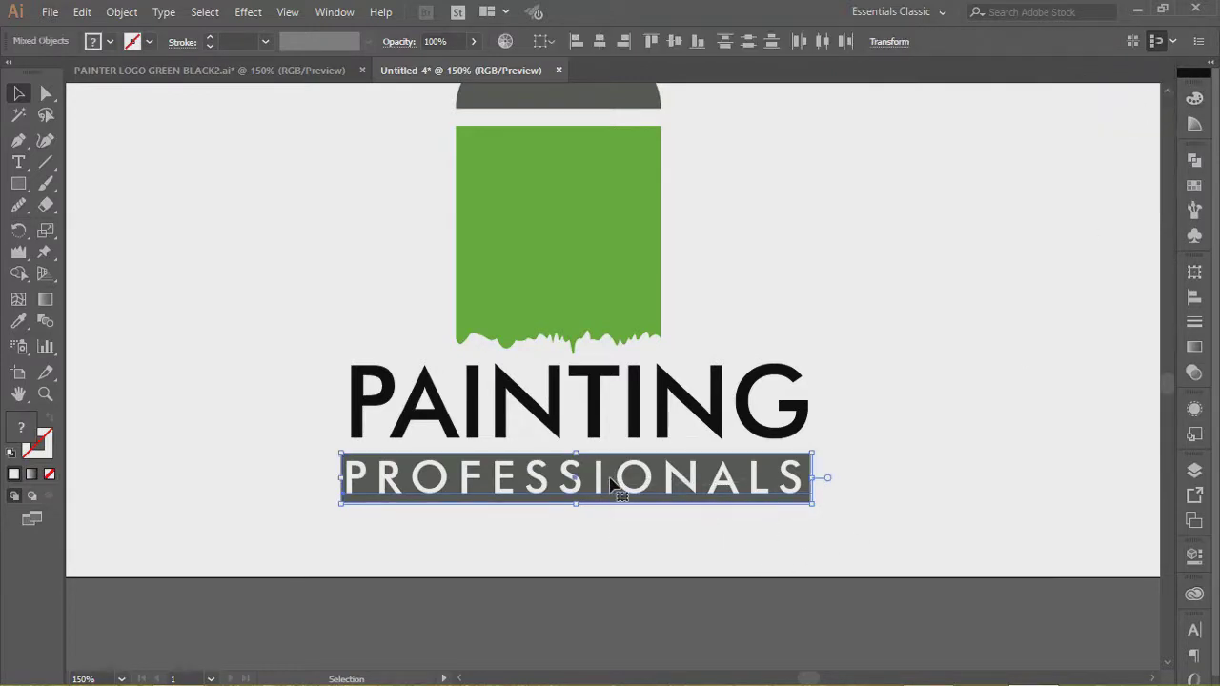
click(736, 554)
click(390, 480)
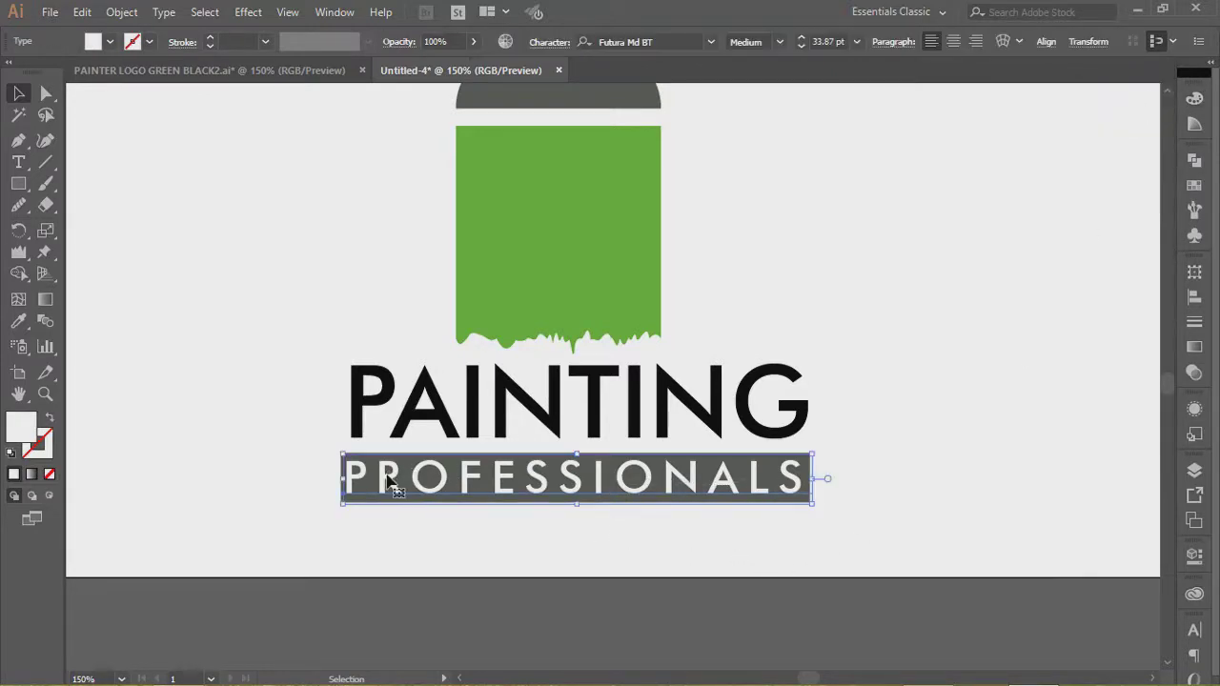
Convert both PAINTING and PROFESSIONALS to outlines with Create Outlines.
shift+click(378, 404)
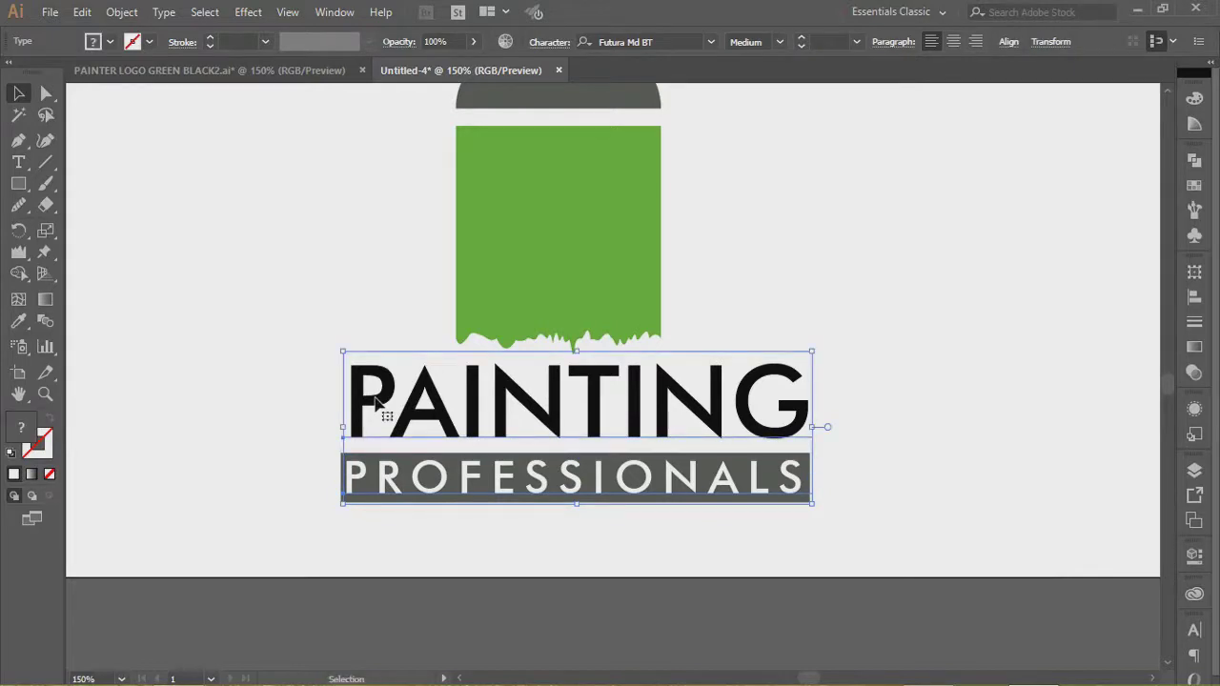
right_click(376, 403)
click(438, 175)
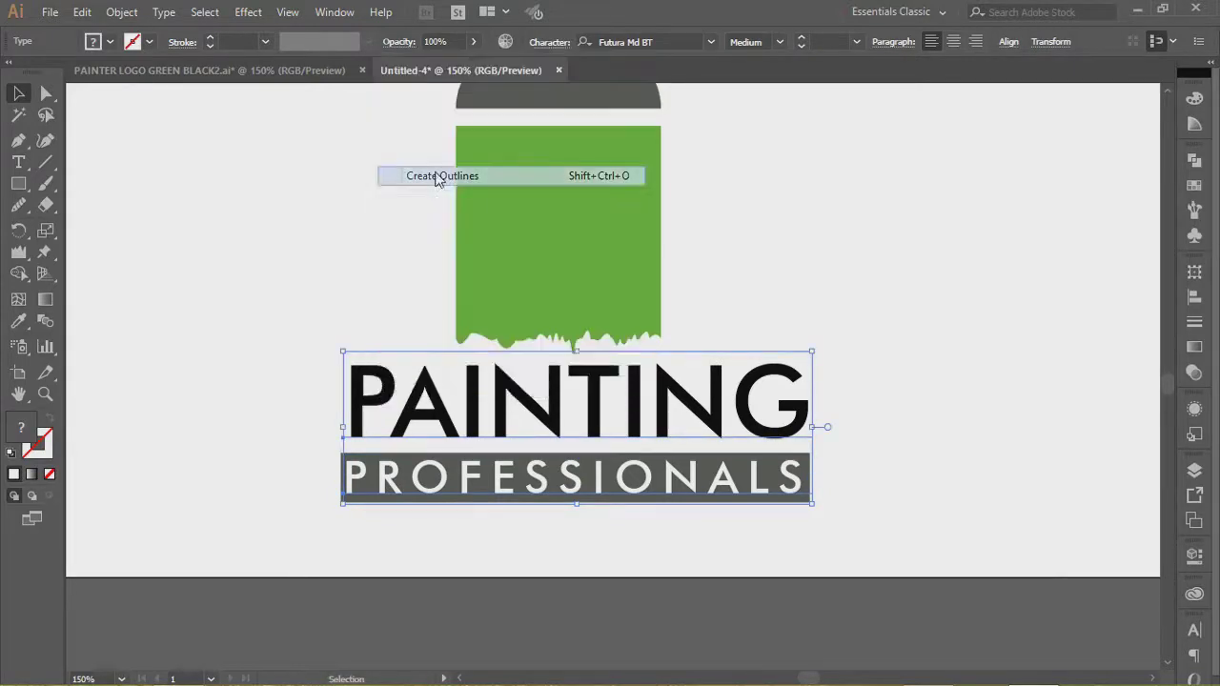
click(877, 502)
Centre the PROFESSIONALS lettering horizontally and vertically on its grey bar.
drag(312, 451, 397, 512)
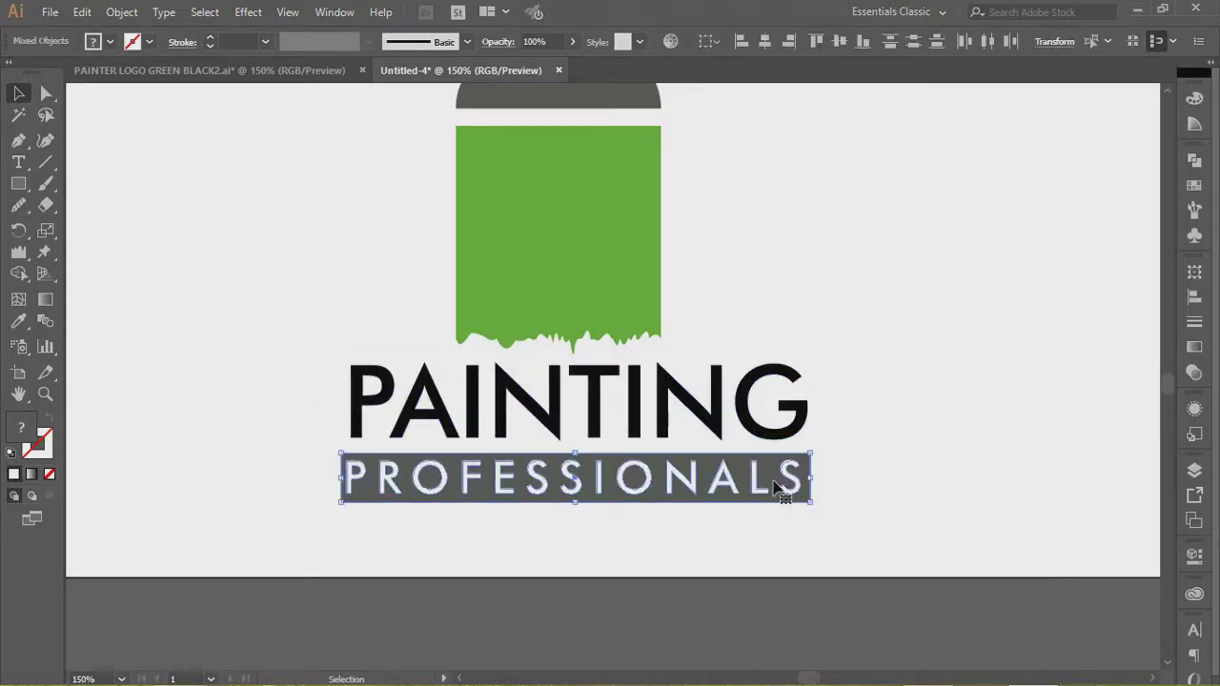
click(764, 42)
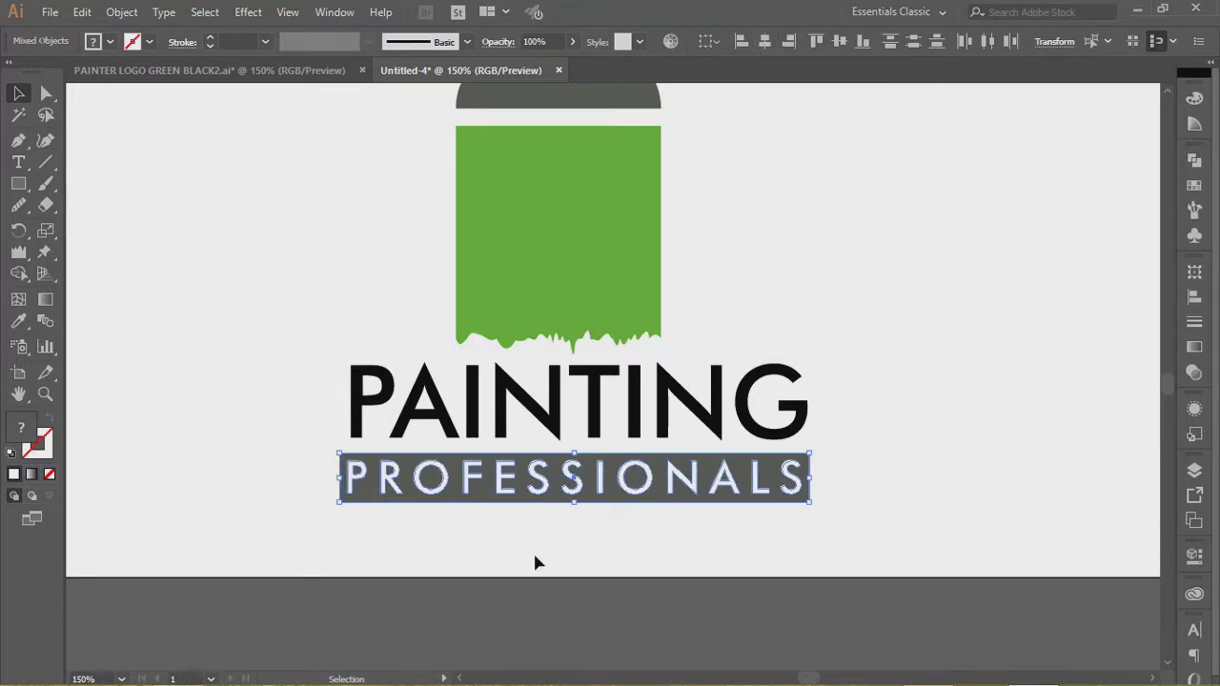
click(834, 41)
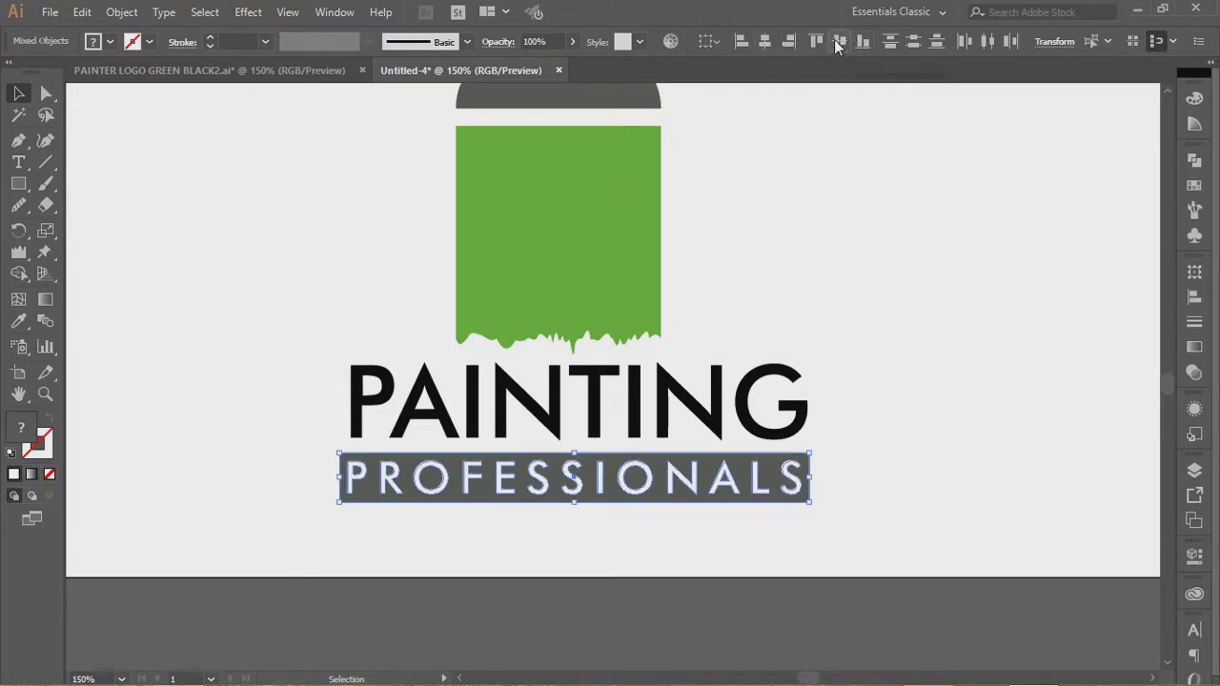
click(404, 566)
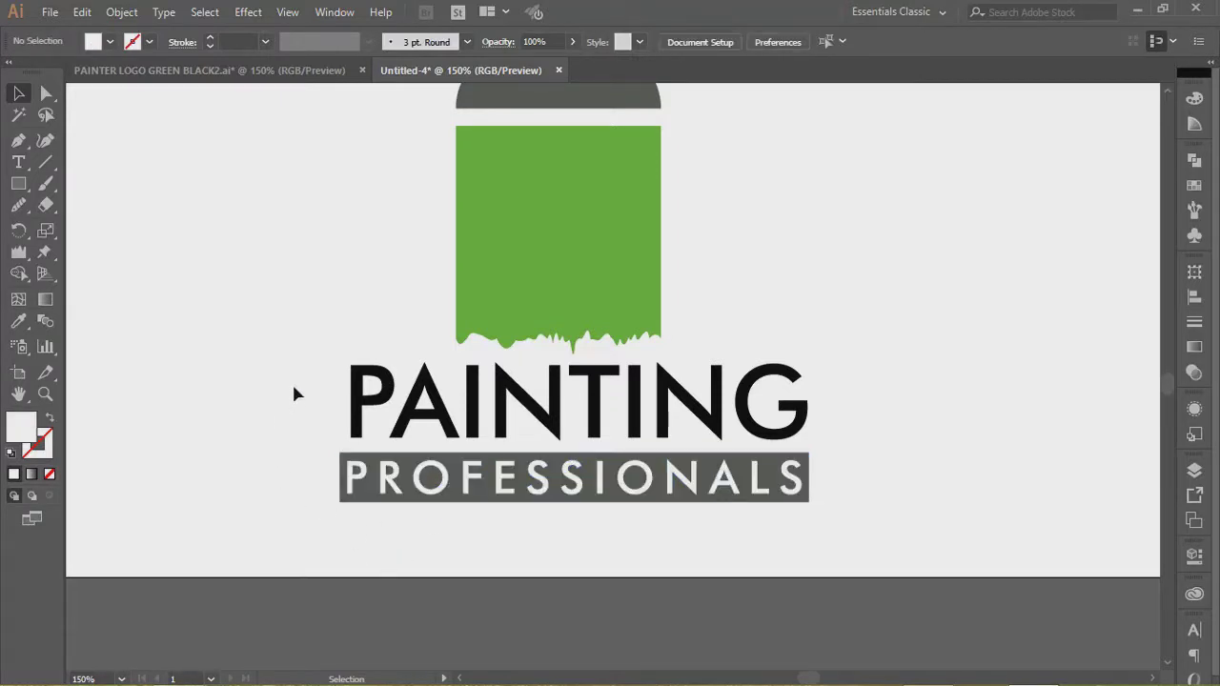
Group the PROFESSIONALS lettering with its grey bar via Object > Group.
drag(286, 451, 395, 499)
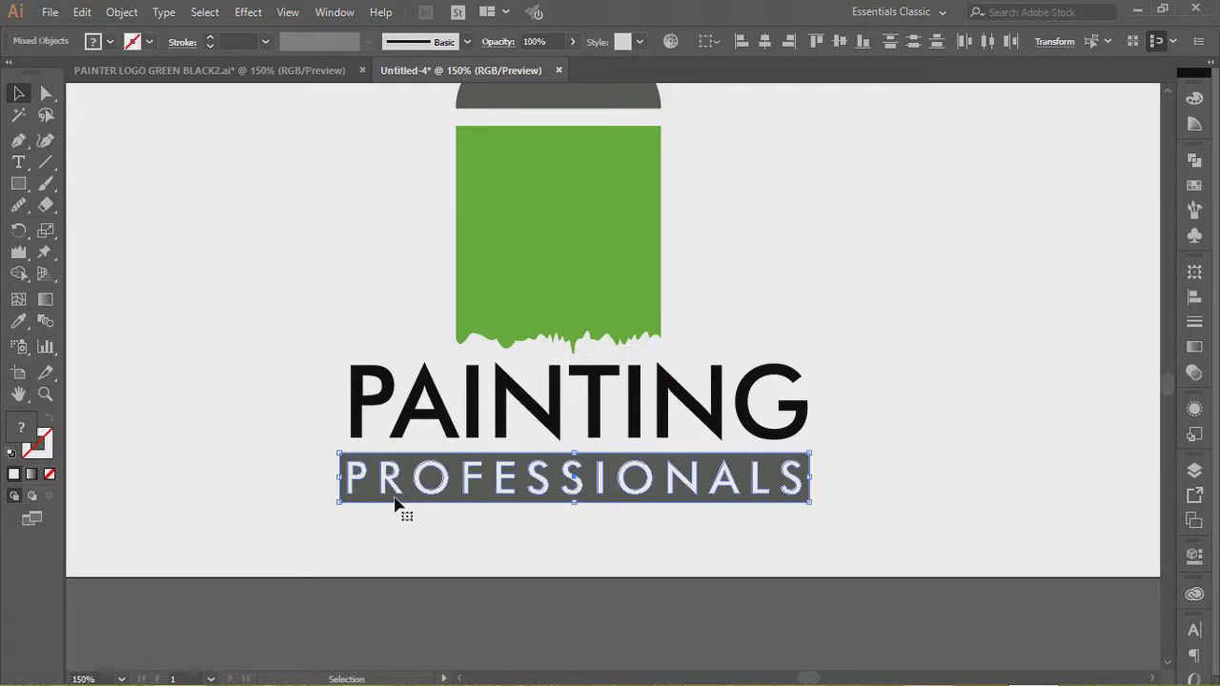
click(82, 11)
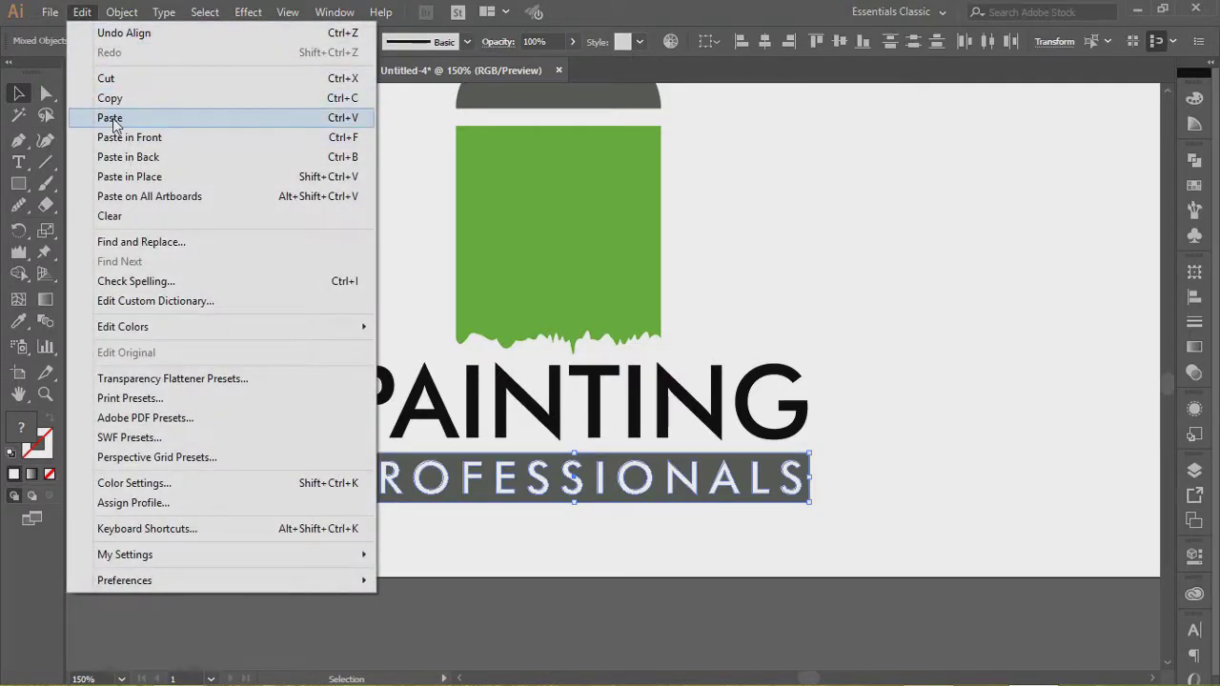
mouse_move(132, 12)
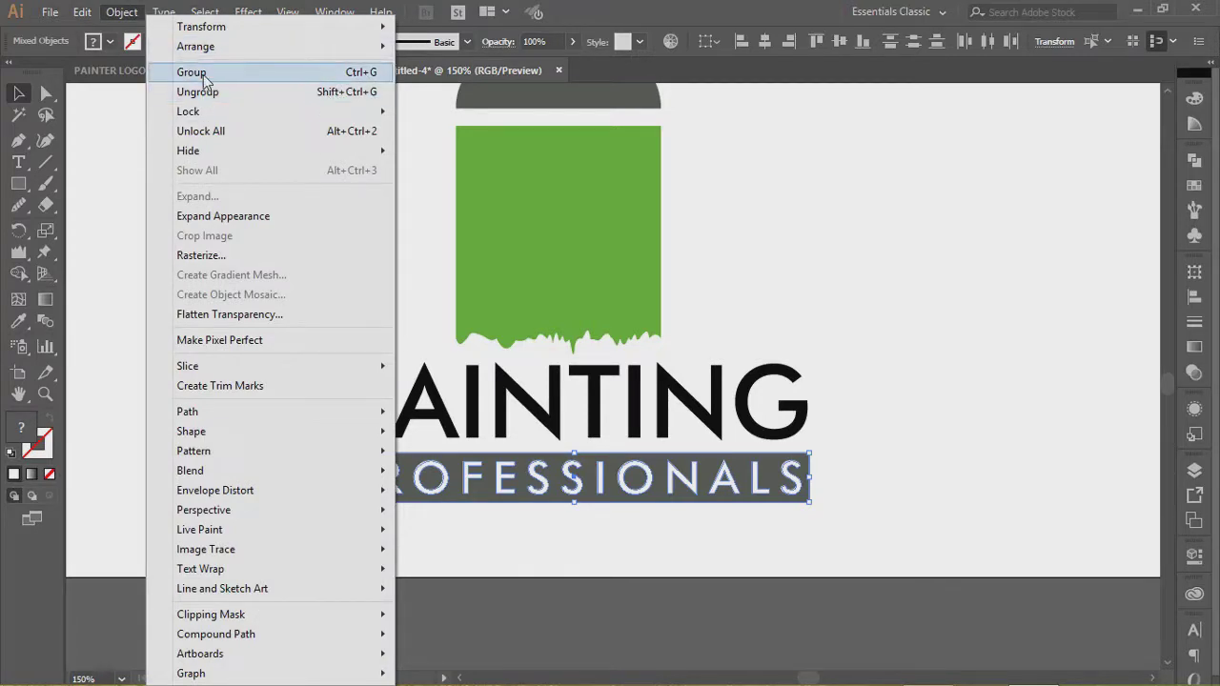
click(325, 73)
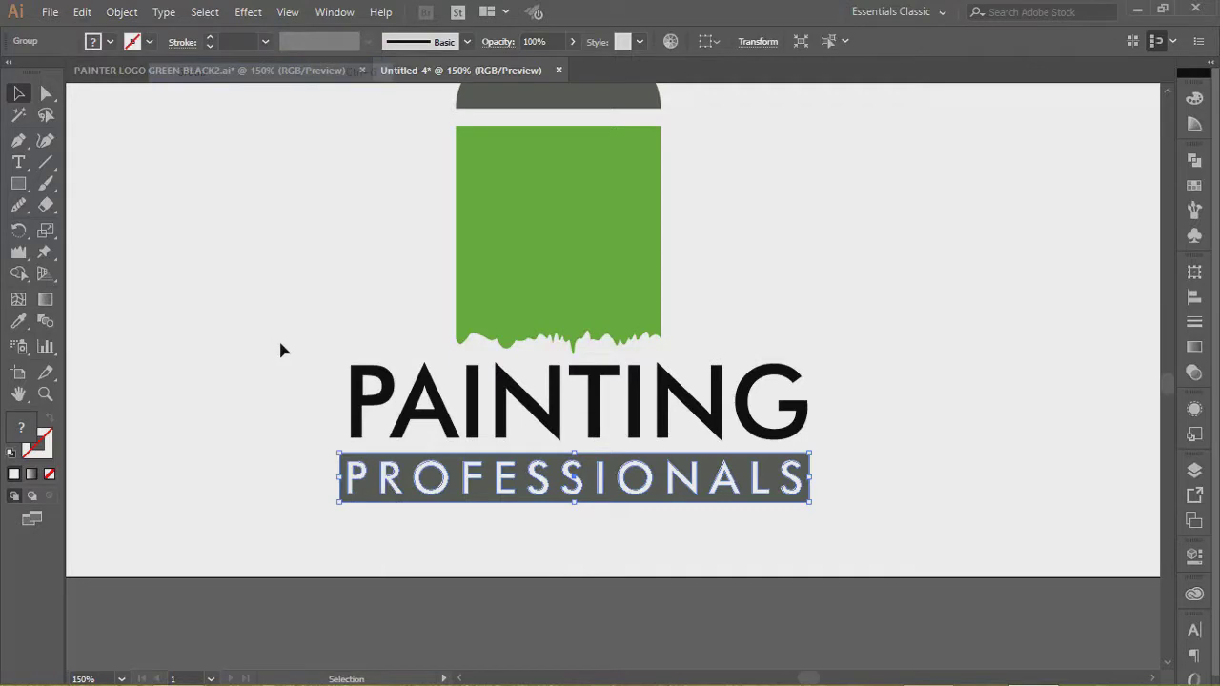
click(251, 545)
Horizontally centre the PROFESSIONALS group with PAINTING.
drag(259, 404, 480, 515)
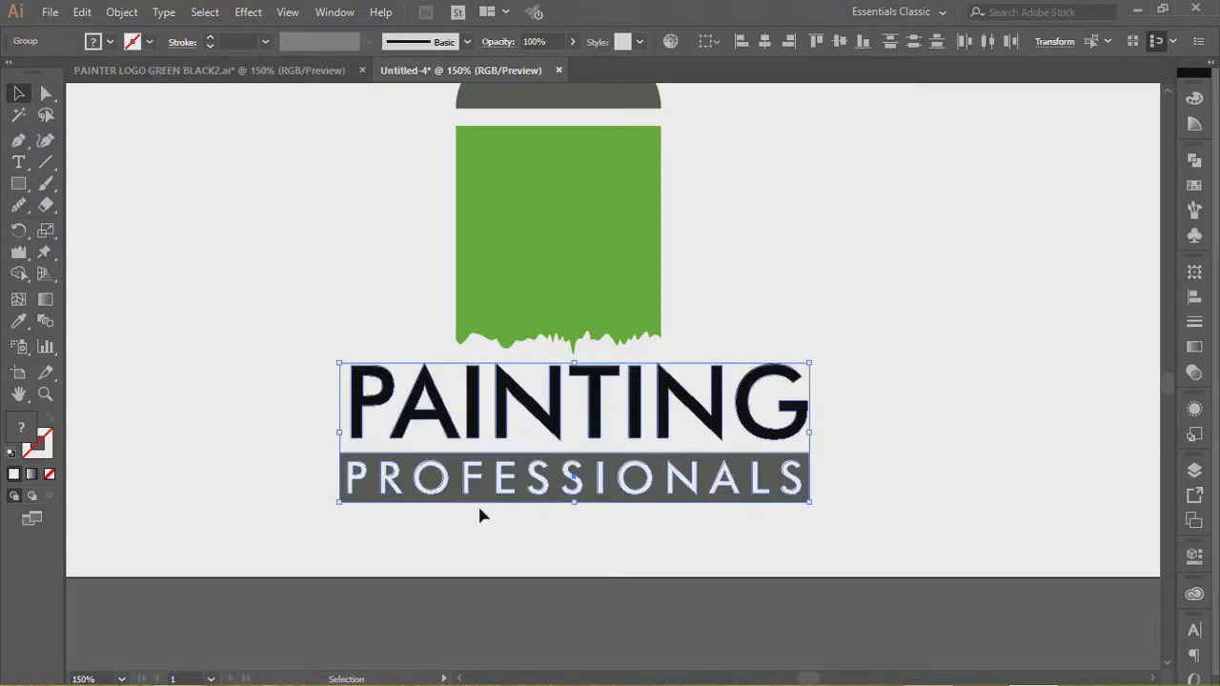
click(764, 42)
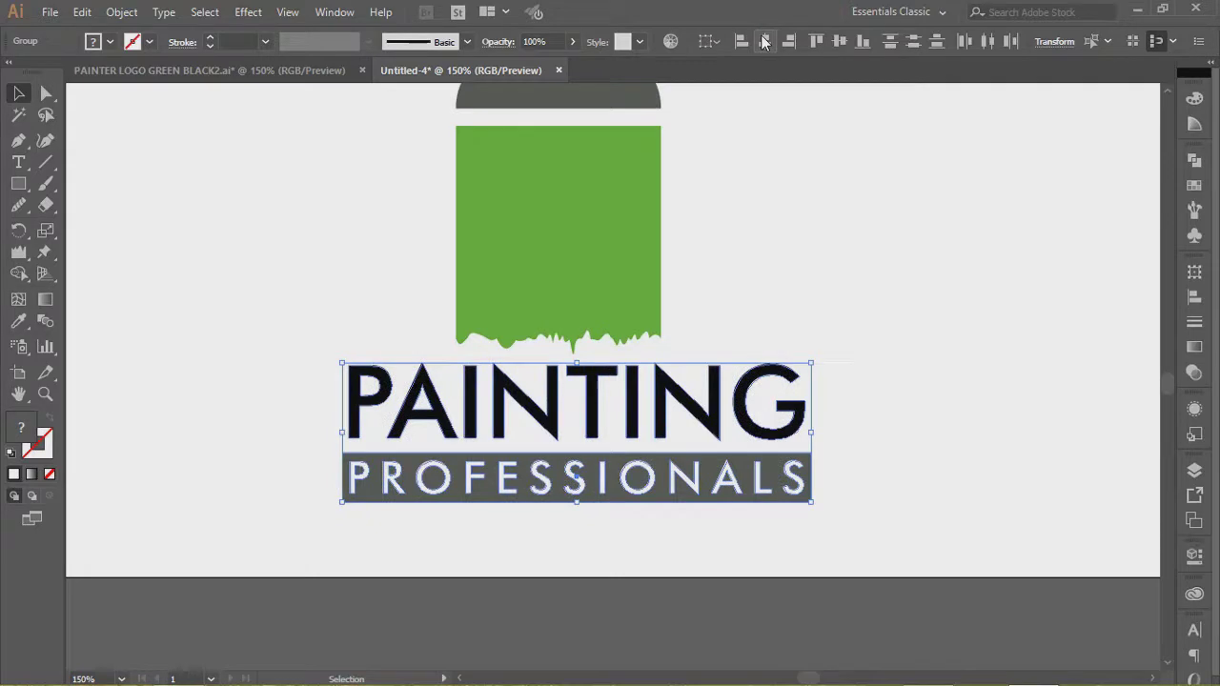
click(265, 355)
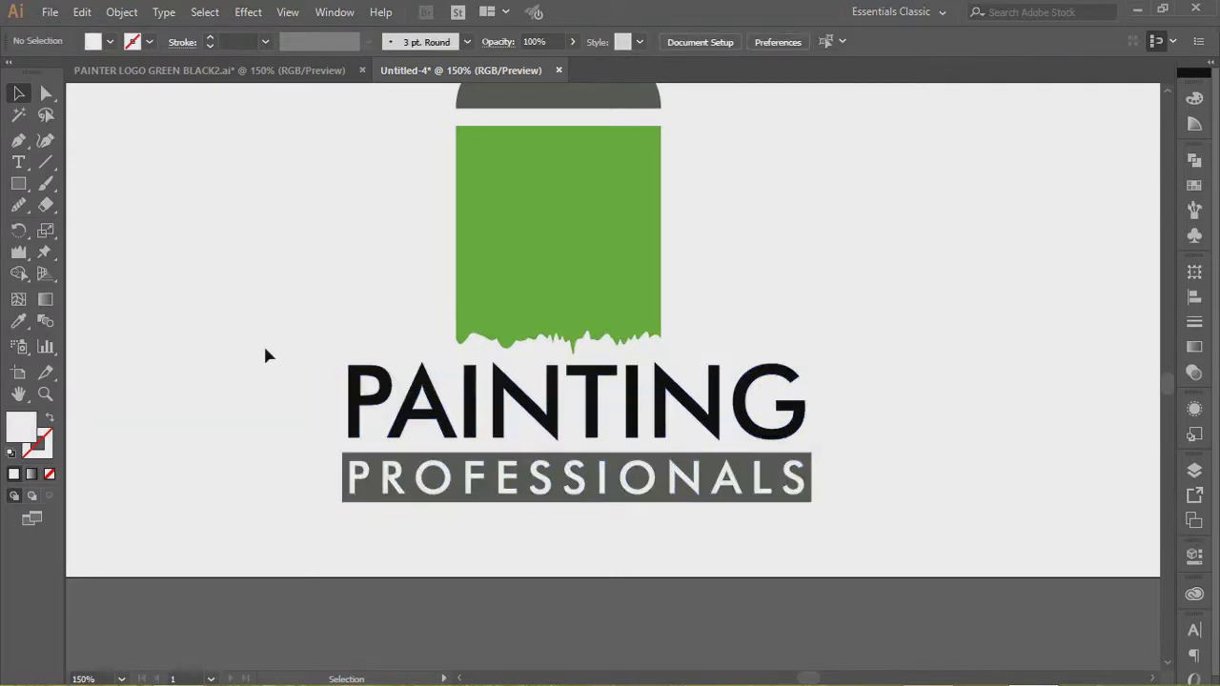
scroll(329, 479, down, 2)
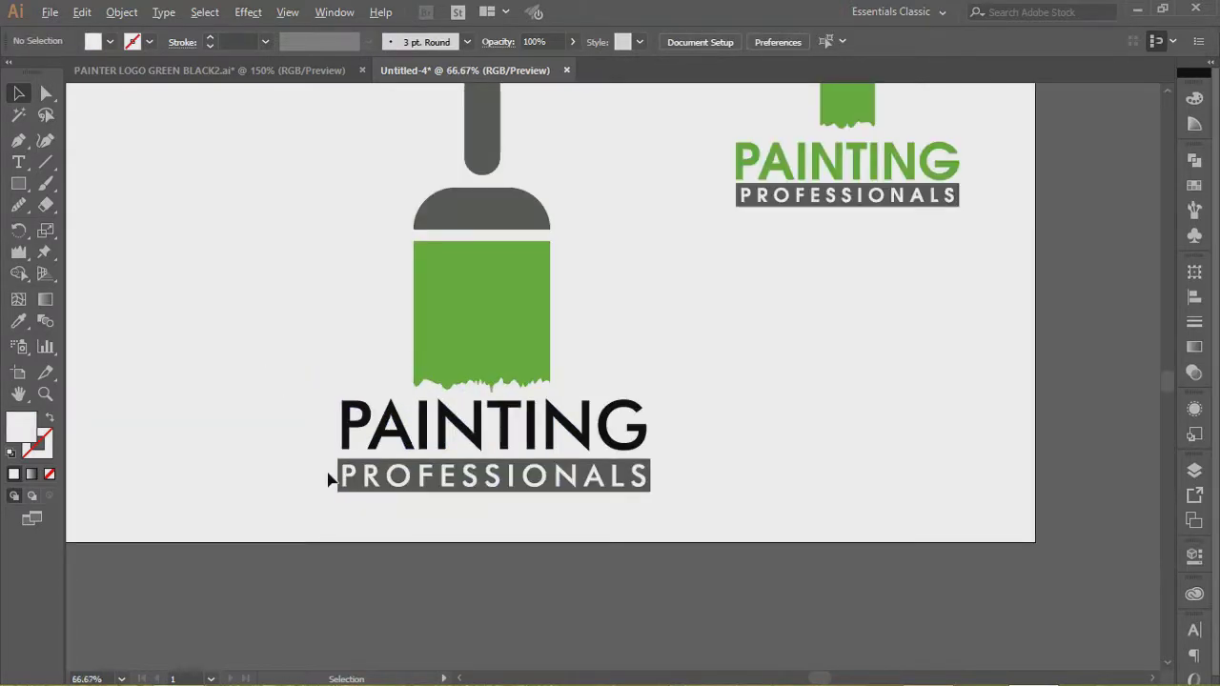
Lower the top edge of the green bristle shape by dragging its top-centre handle.
scroll(329, 479, down, 1)
scroll(330, 480, up, 3)
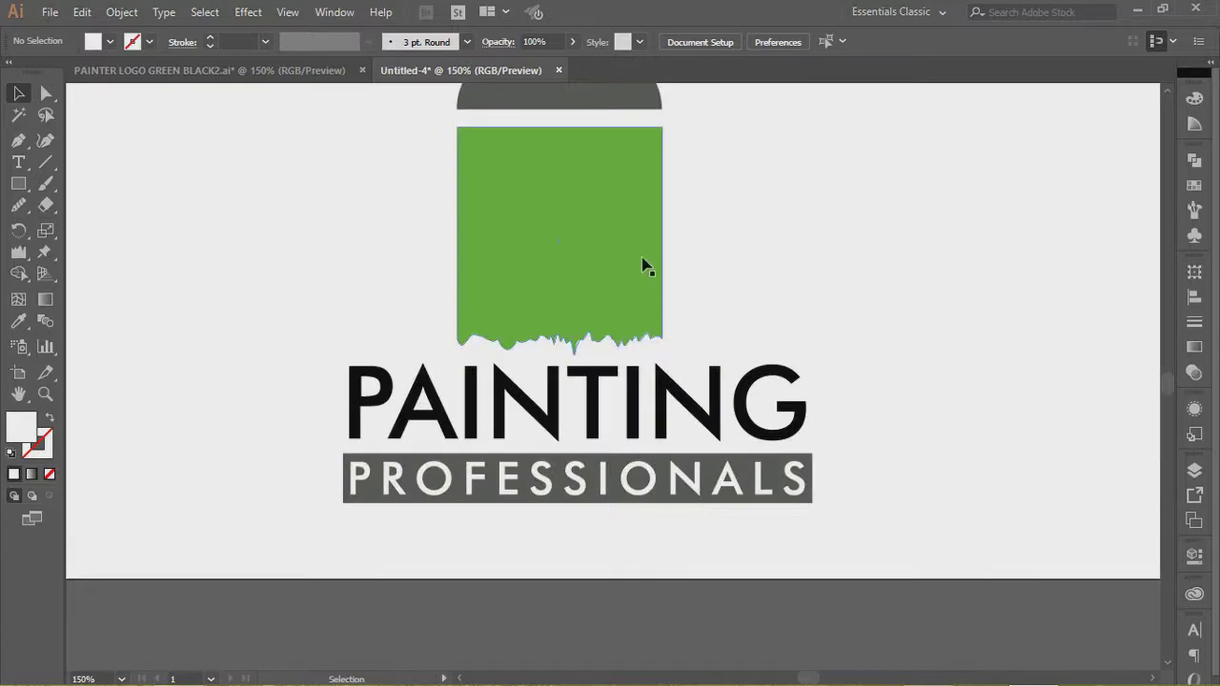
click(555, 181)
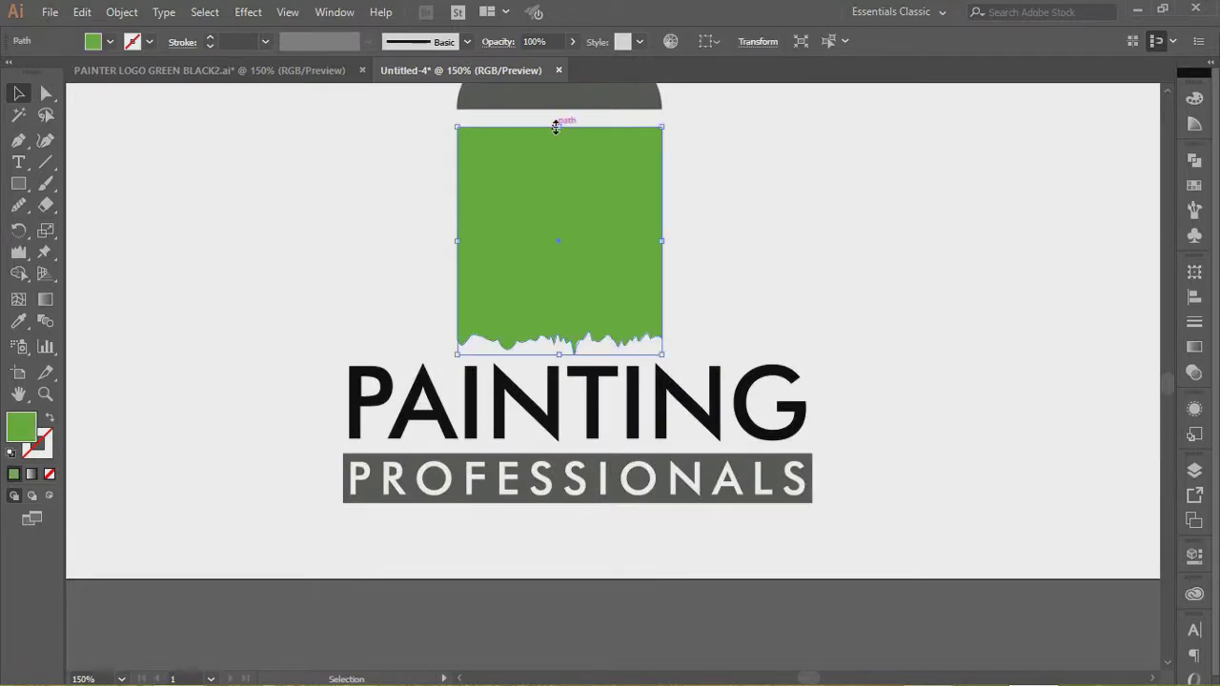
drag(556, 127, 557, 138)
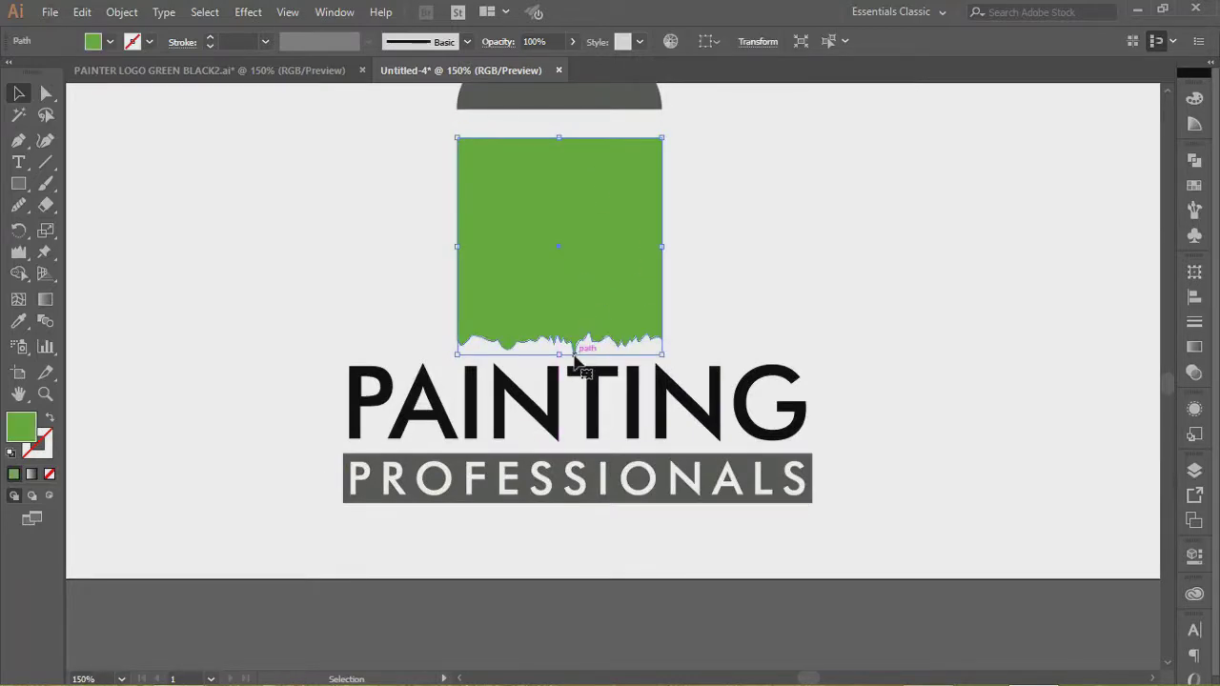
Pull the long centre drip's anchor up with Direct Selection to shorten it.
scroll(575, 355, up, 4)
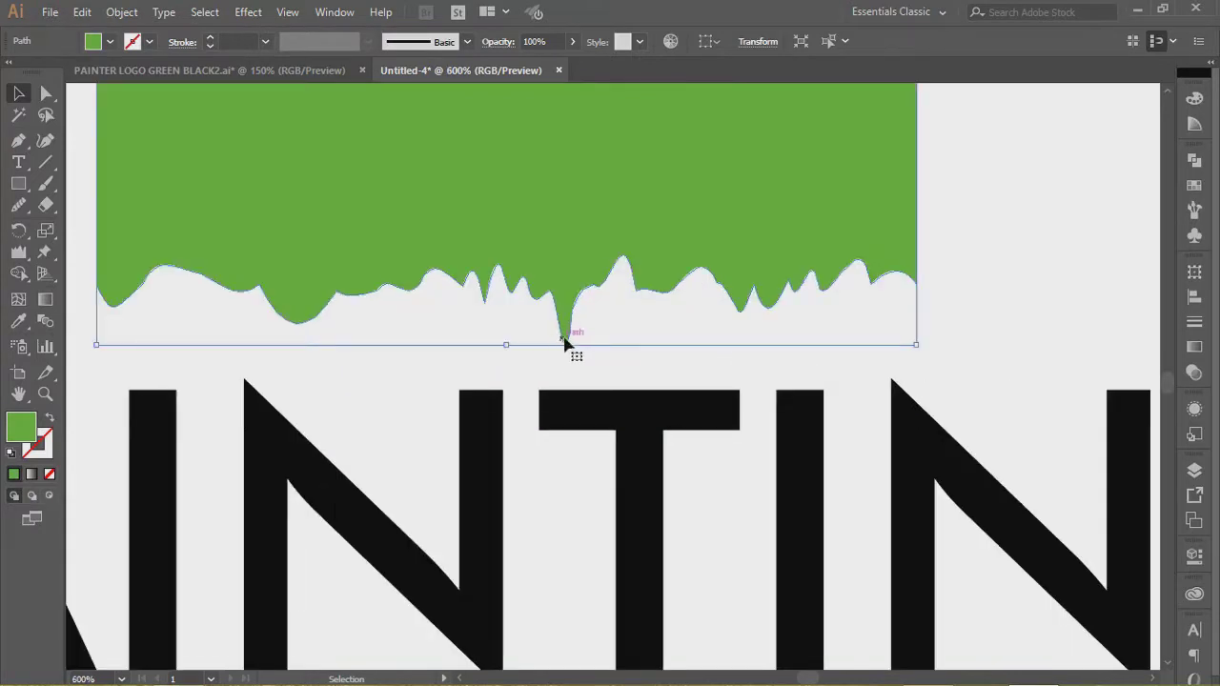
key(a)
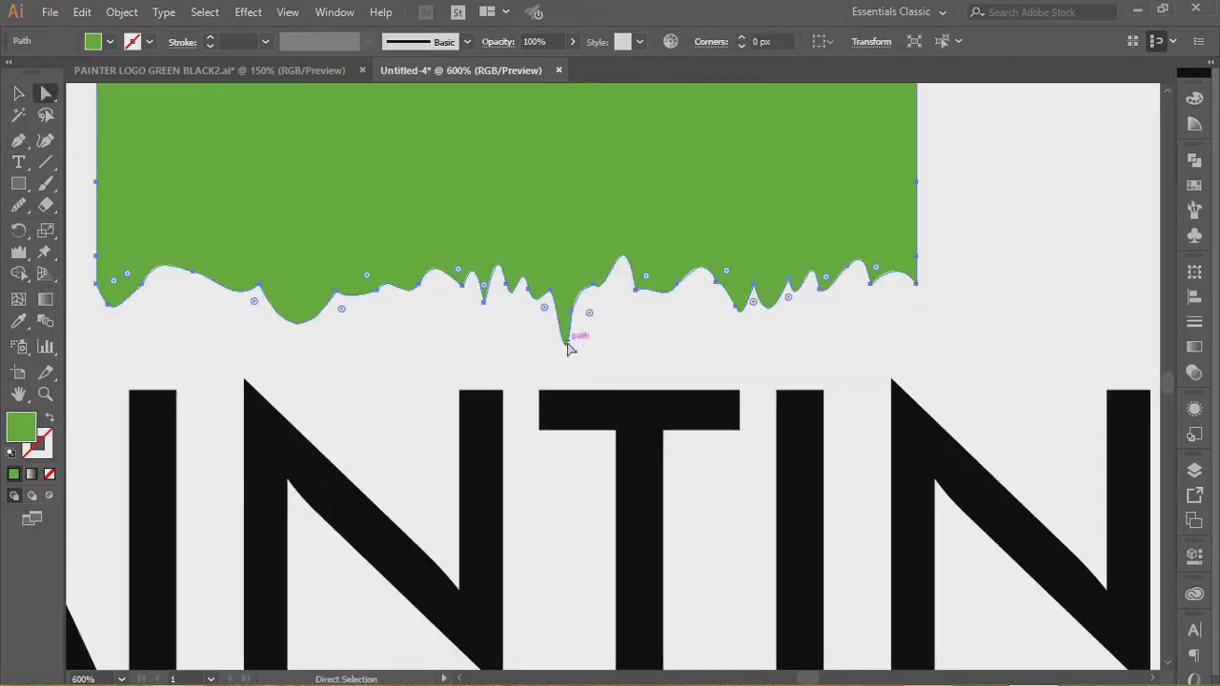
click(574, 312)
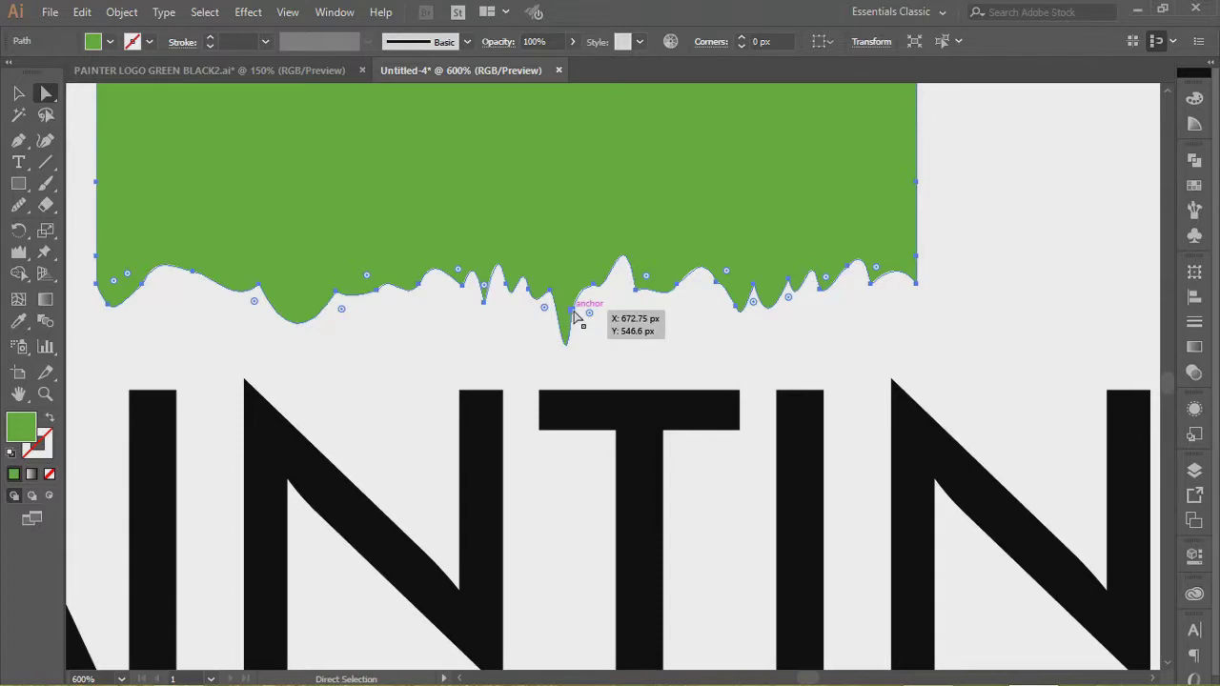
mouse_move(575, 314)
mouse_down()
mouse_move(566, 403)
mouse_move(569, 318)
mouse_up()
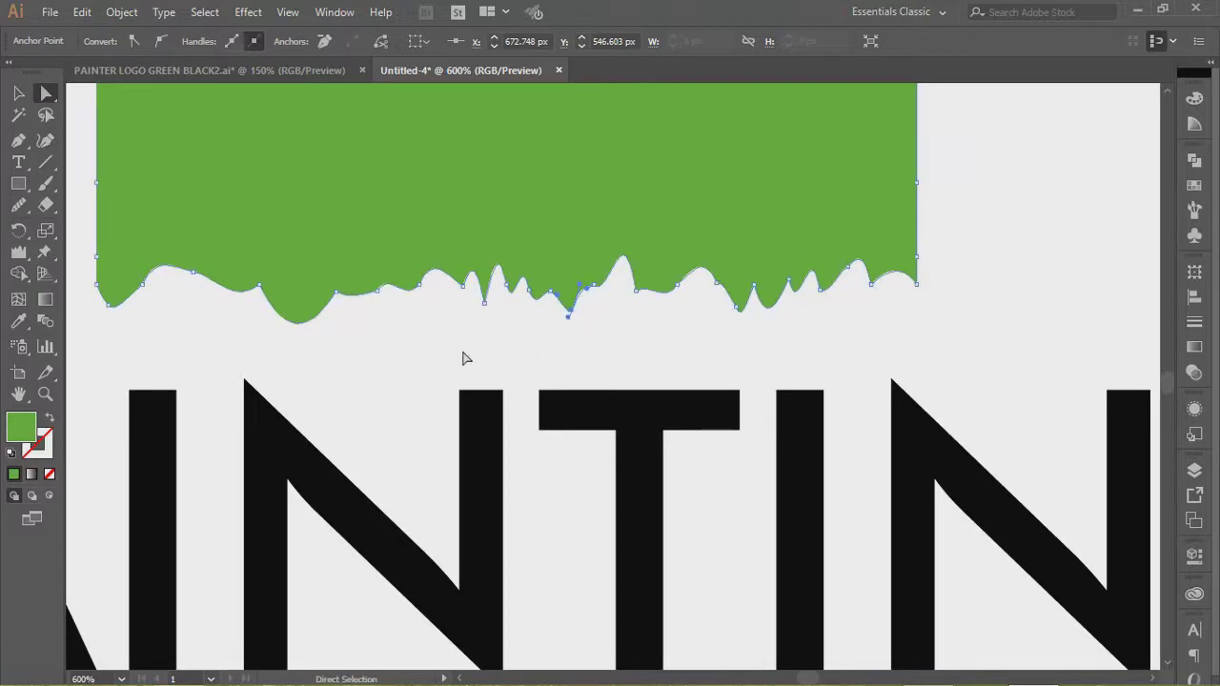
scroll(464, 359, down, 1)
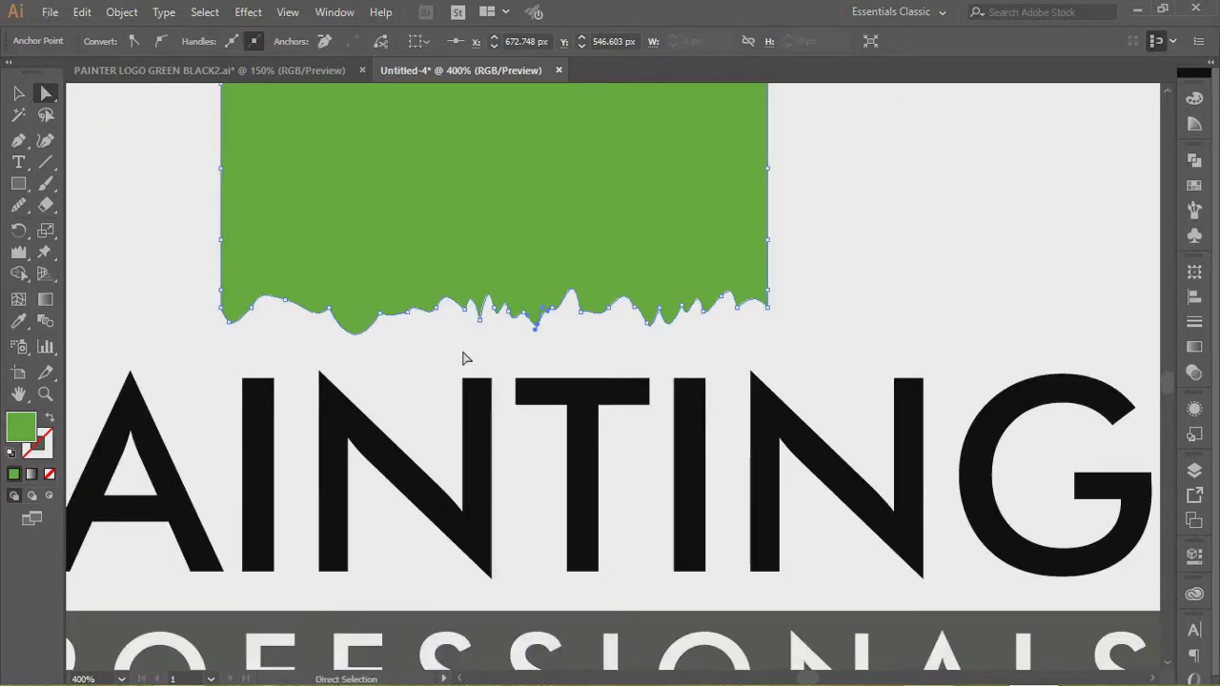
scroll(403, 325, down, 3)
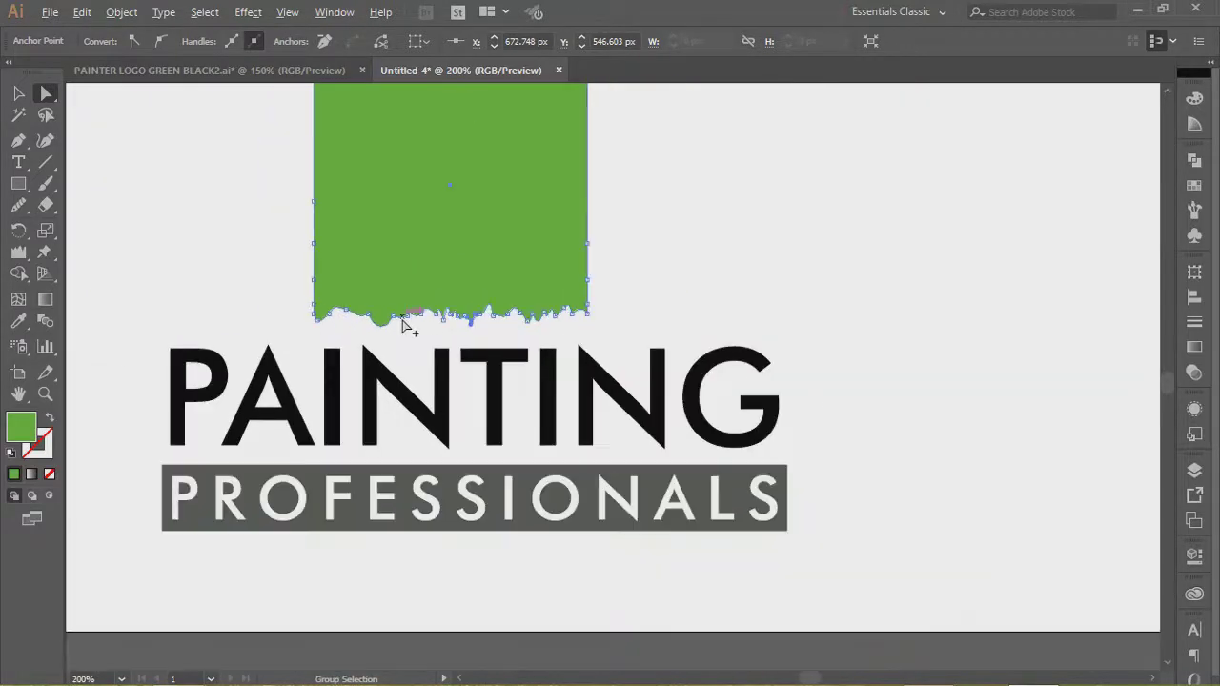
scroll(404, 326, down, 1)
scroll(403, 325, down, 1)
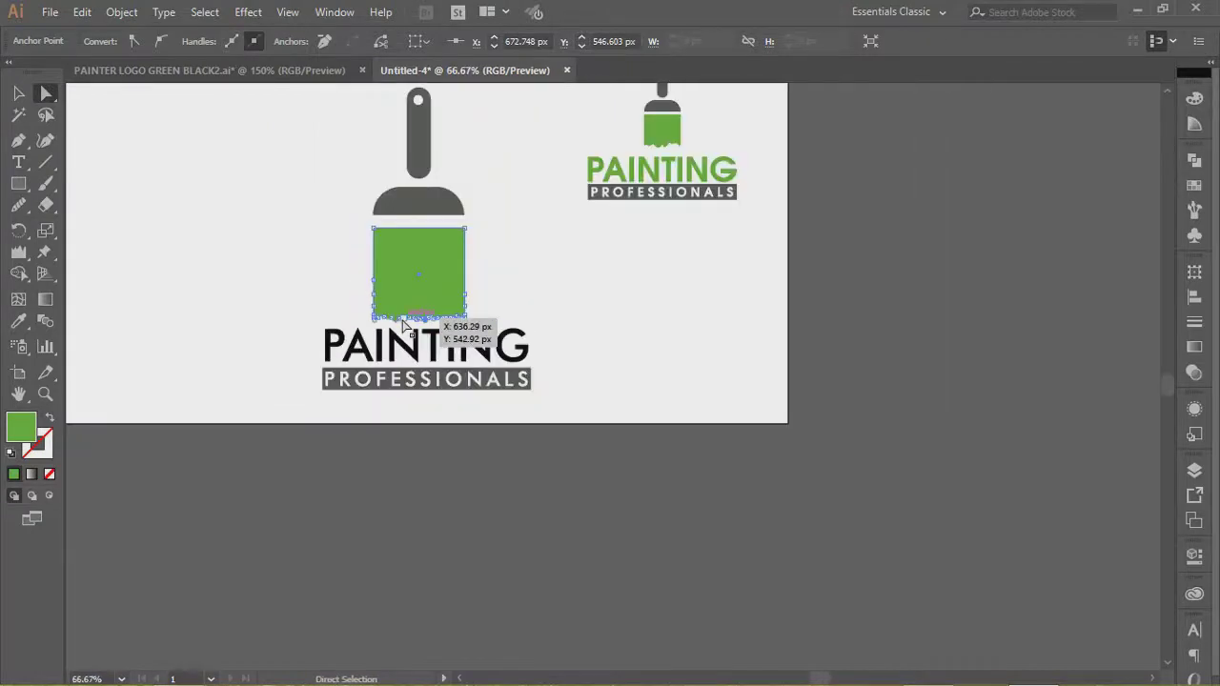
Join the brush handle and grey top piece into one shape with Ctrl+J.
click(266, 234)
drag(325, 176, 466, 247)
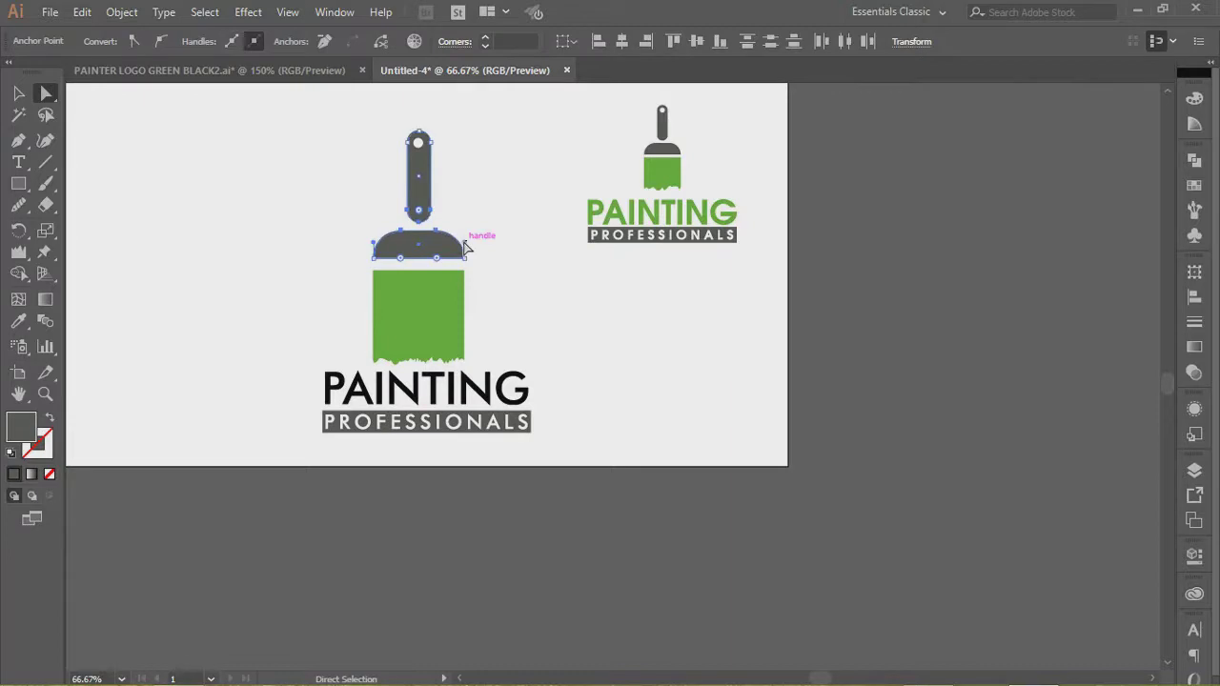
key(ctrl+j)
key(v)
Nudge the brush handle down slightly and check the handle and cap selection.
click(249, 234)
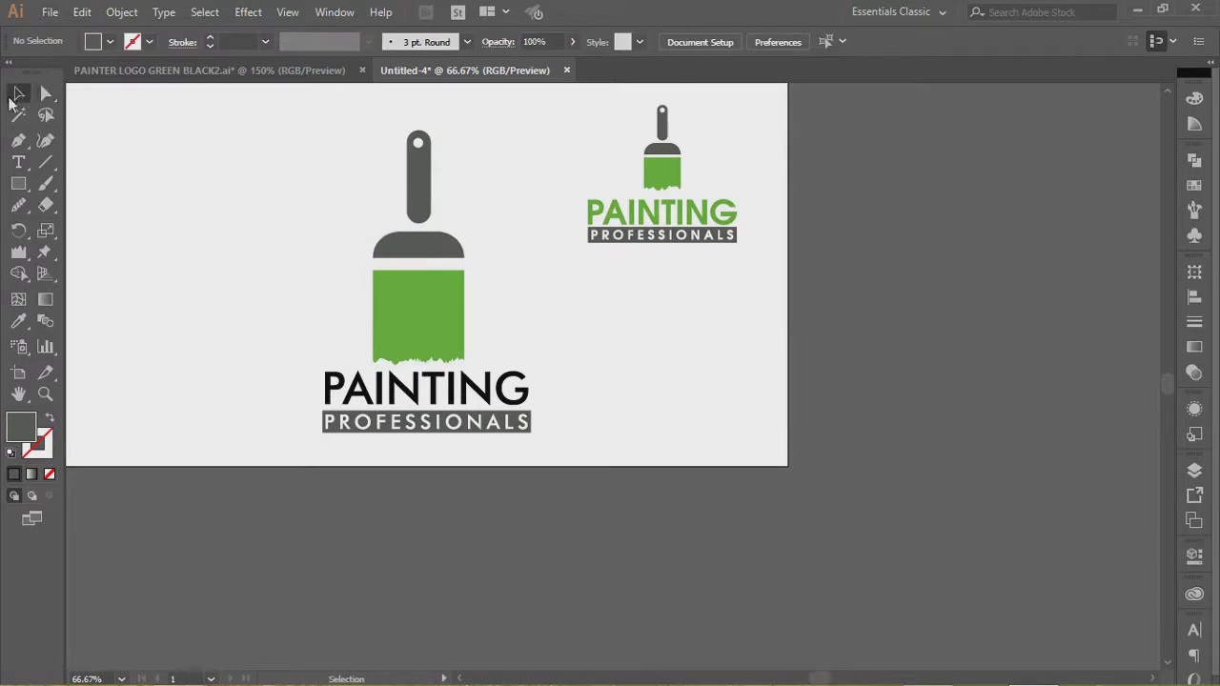
drag(326, 170, 465, 253)
key(Down)
key(Down)
key(Down)
key(Down)
key(Down)
key(Down)
key(Down)
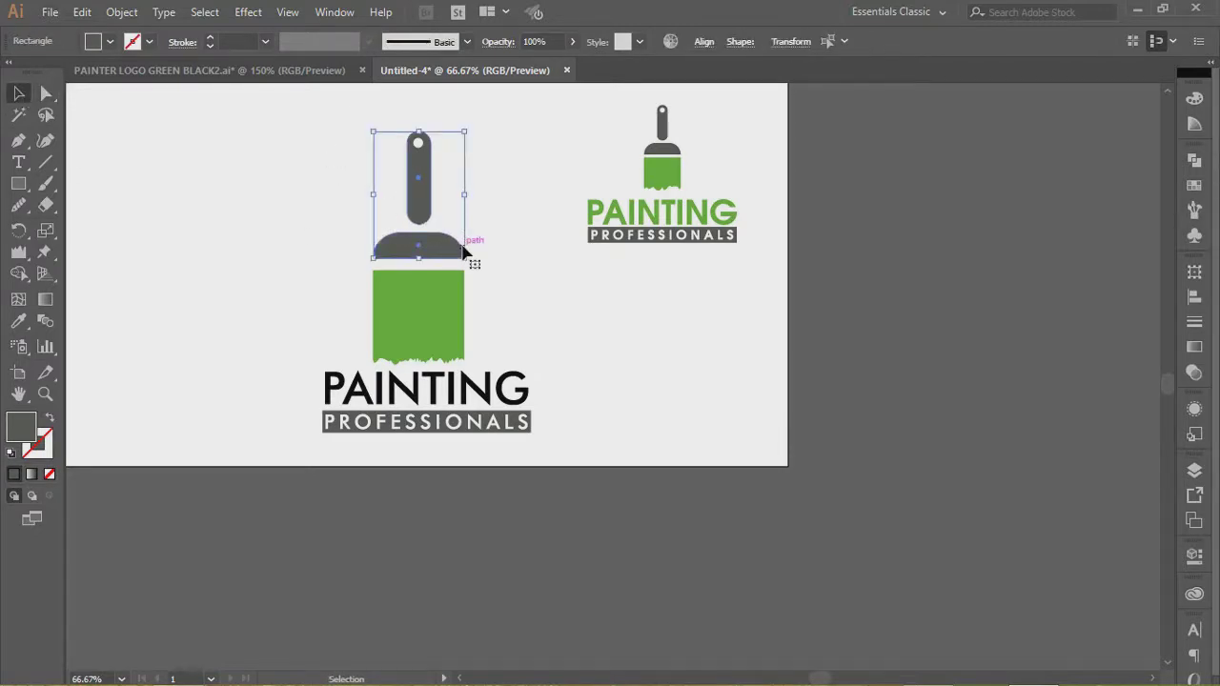
click(302, 301)
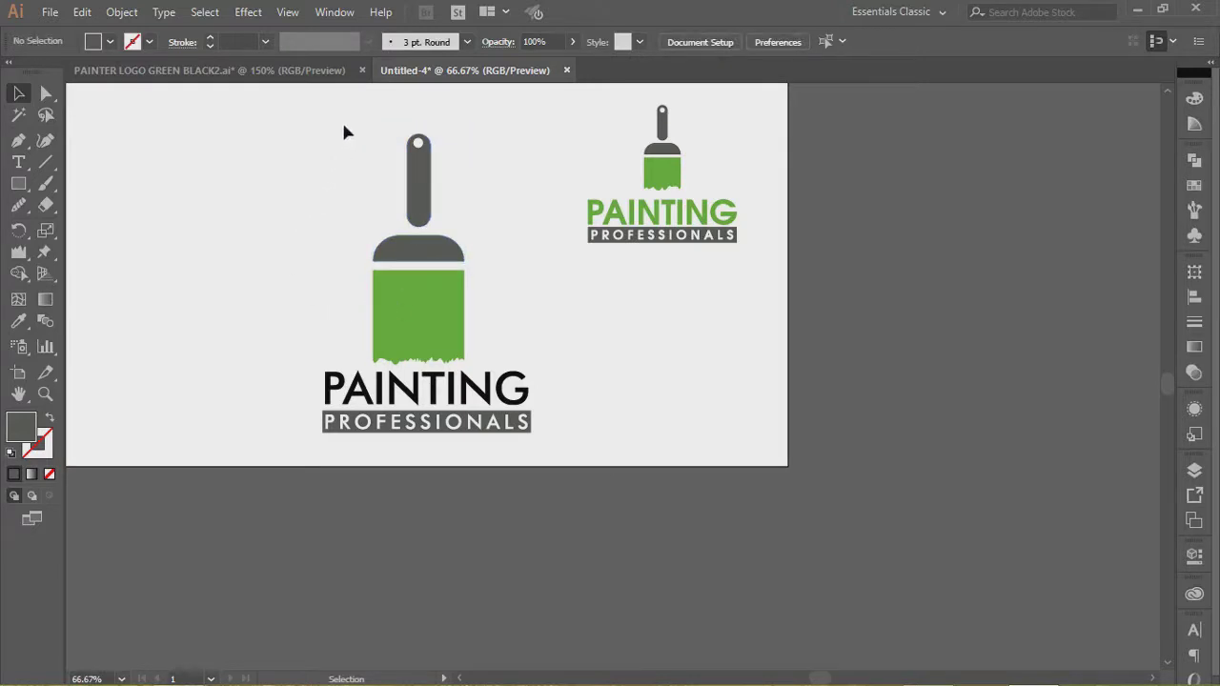
click(431, 210)
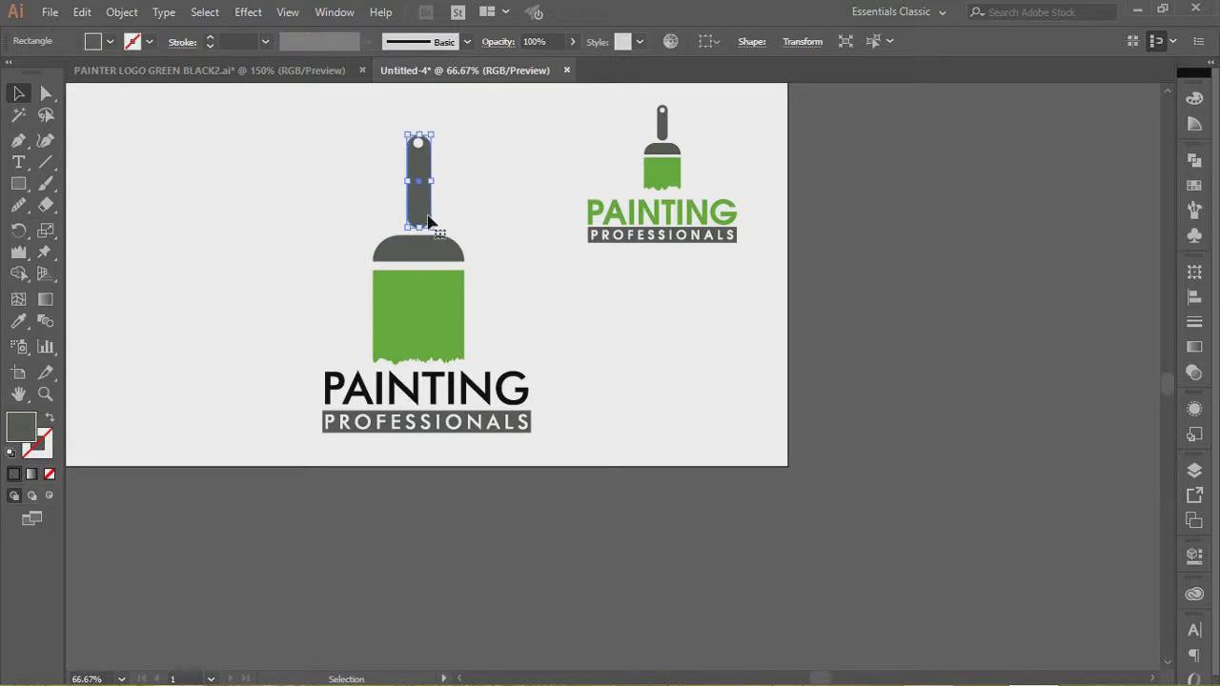
drag(442, 241, 452, 253)
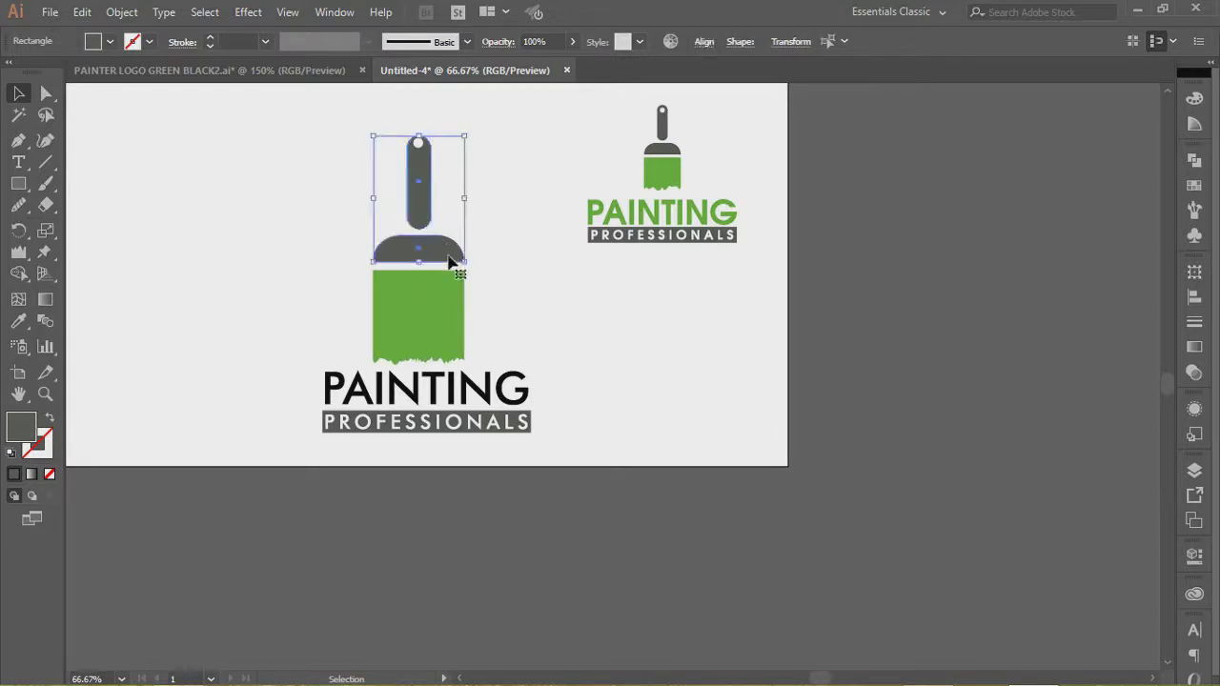
click(264, 289)
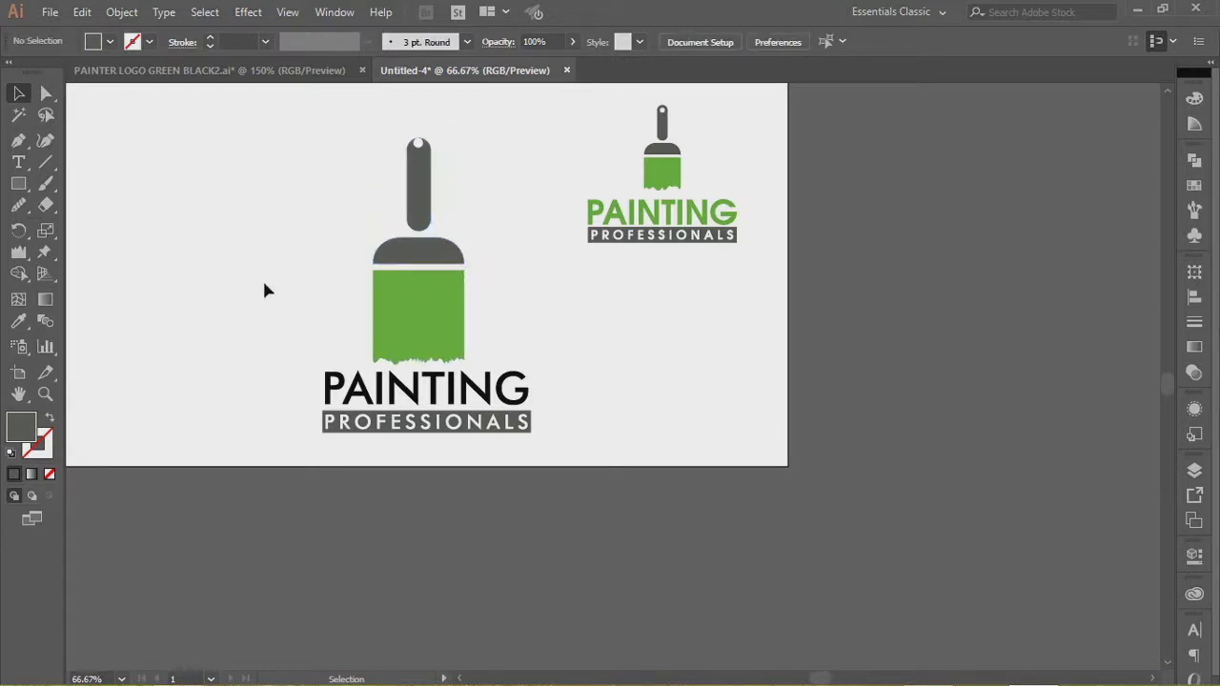
mouse_move(324, 131)
mouse_down()
mouse_move(411, 259)
mouse_move(324, 188)
mouse_move(323, 133)
mouse_up()
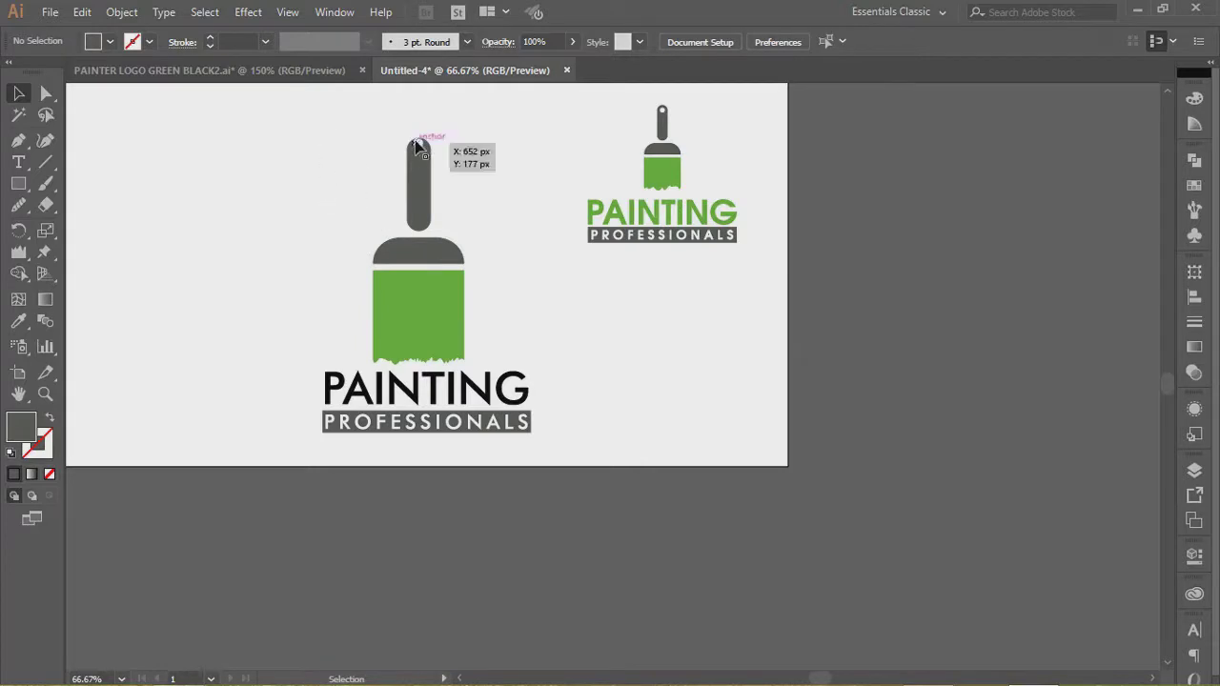
Drag the small hole circle about 9 px lower inside the handle top.
scroll(416, 153, up, 2)
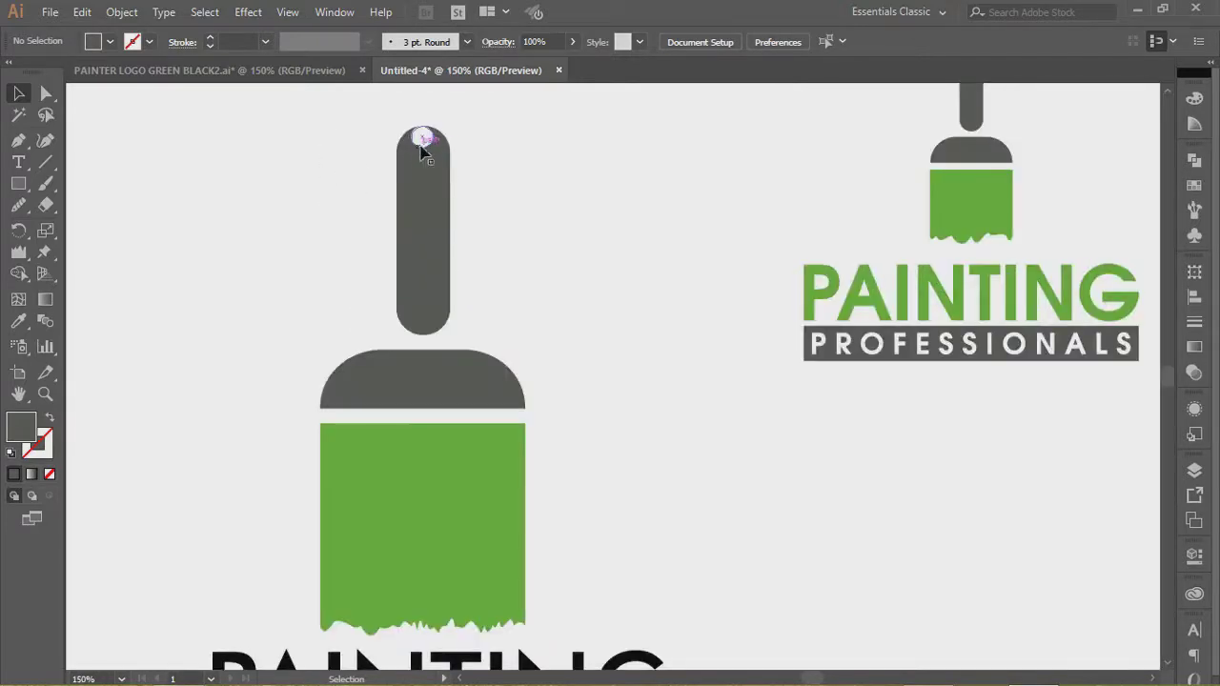
click(424, 143)
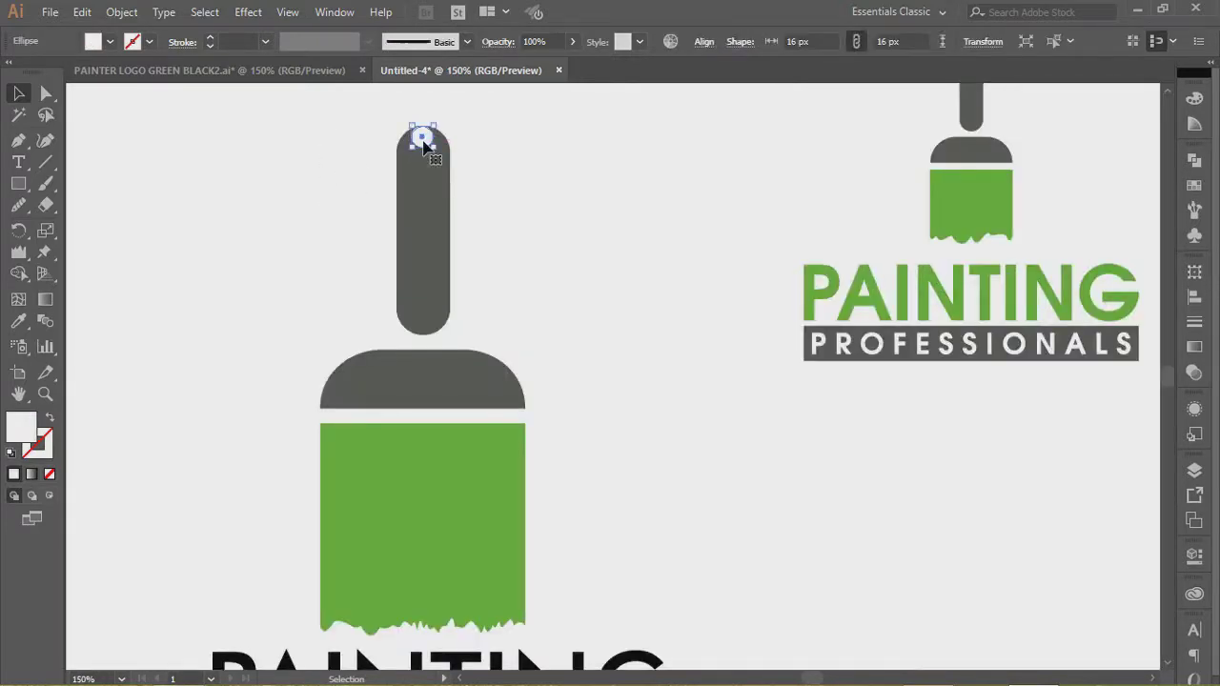
drag(424, 143, 424, 152)
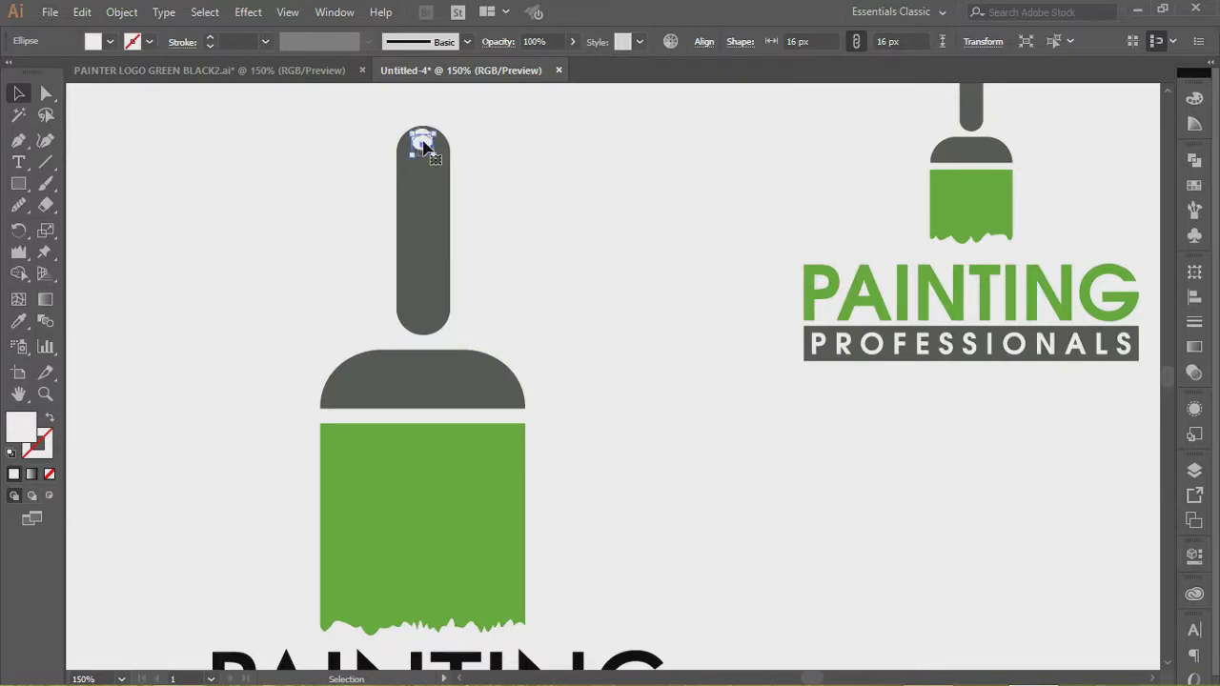
click(335, 181)
scroll(334, 183, down, 2)
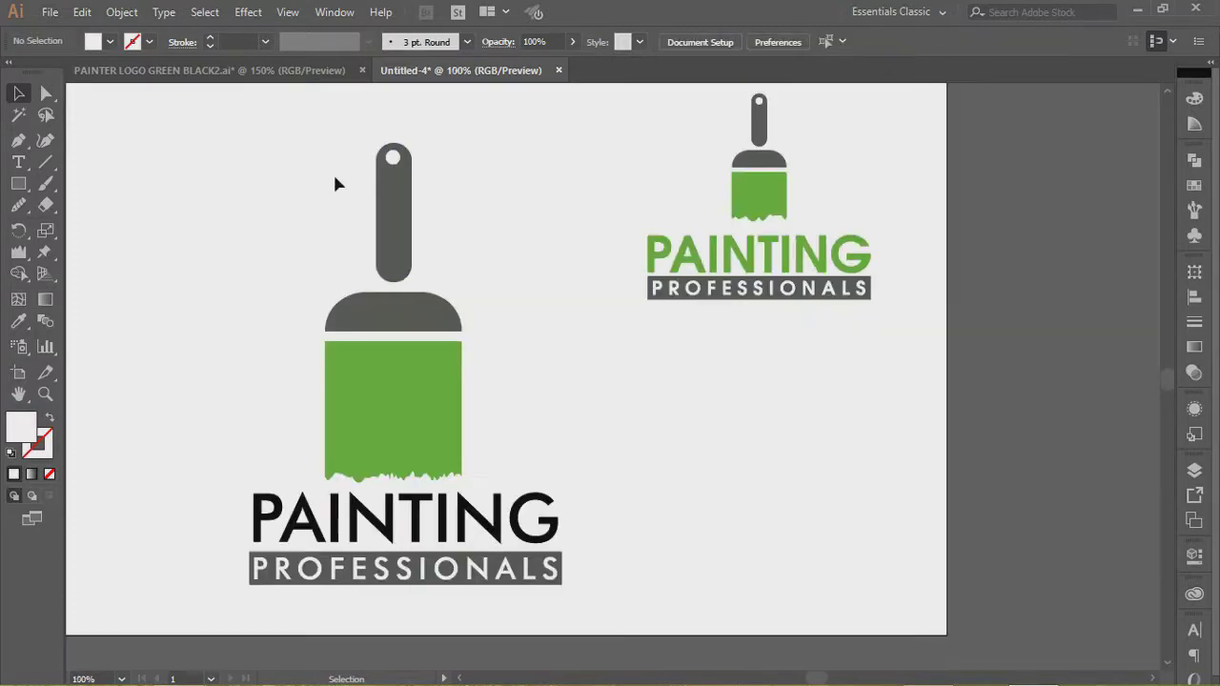
drag(275, 206, 448, 347)
Scale the paintbrush graphic down around its centre.
key(a)
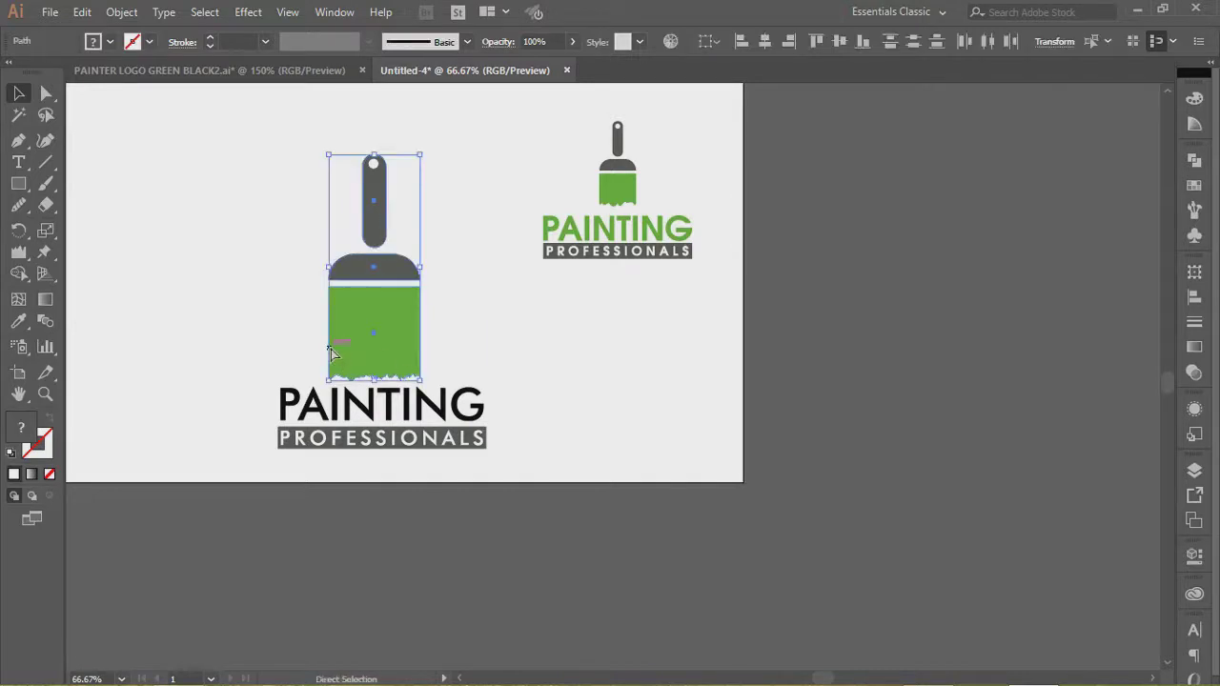
key(v)
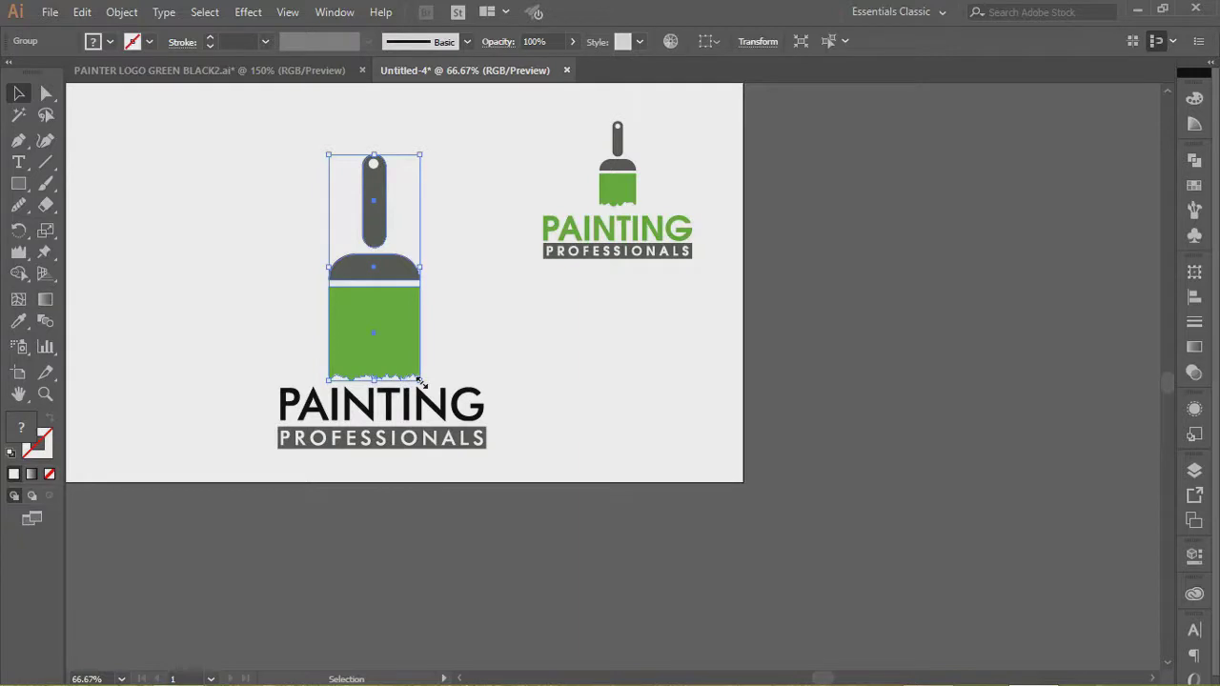
mouse_move(419, 380)
mouse_down()
mouse_move(375, 327)
mouse_move(379, 344)
mouse_up()
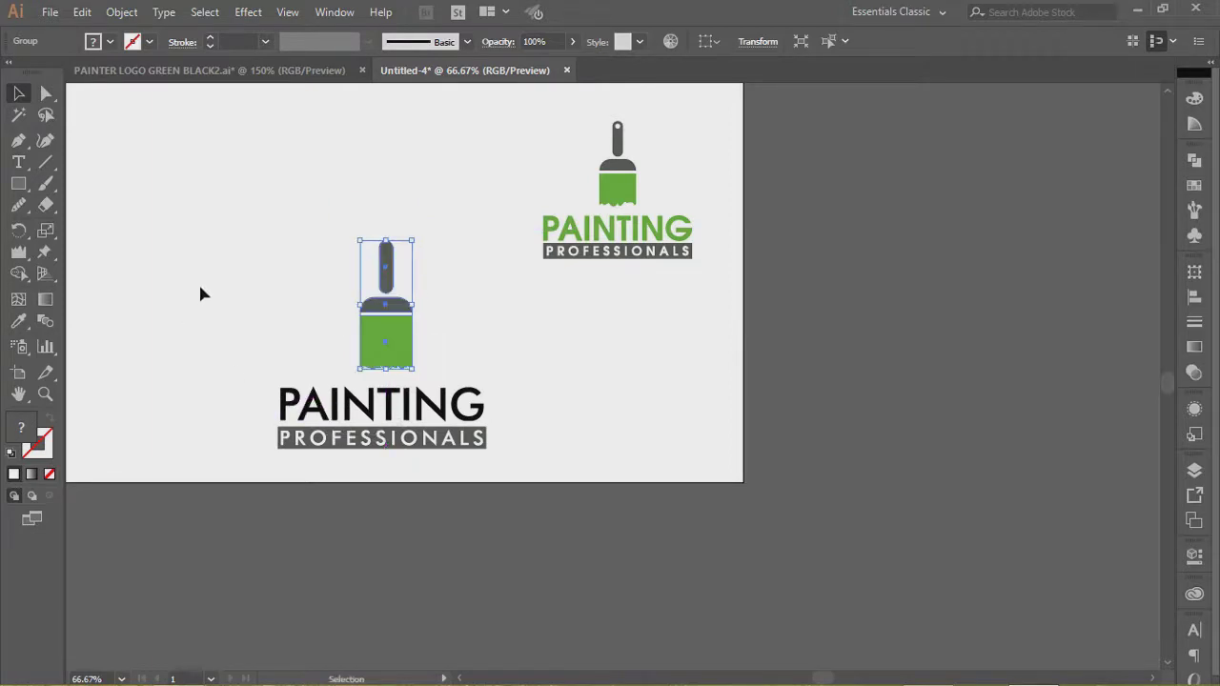
mouse_move(207, 274)
mouse_down()
mouse_move(319, 368)
mouse_move(517, 438)
mouse_move(187, 314)
mouse_up()
Centre the paintbrush horizontally over the PAINTING PROFESSIONALS text.
drag(201, 386, 344, 459)
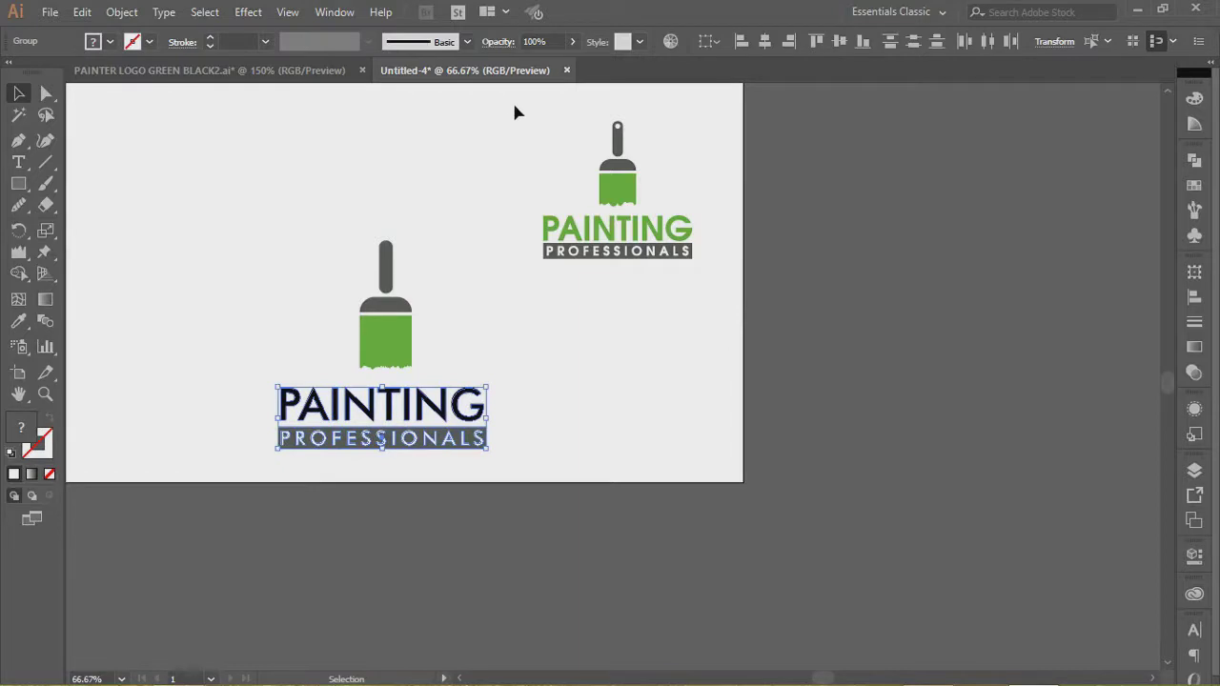
key(a)
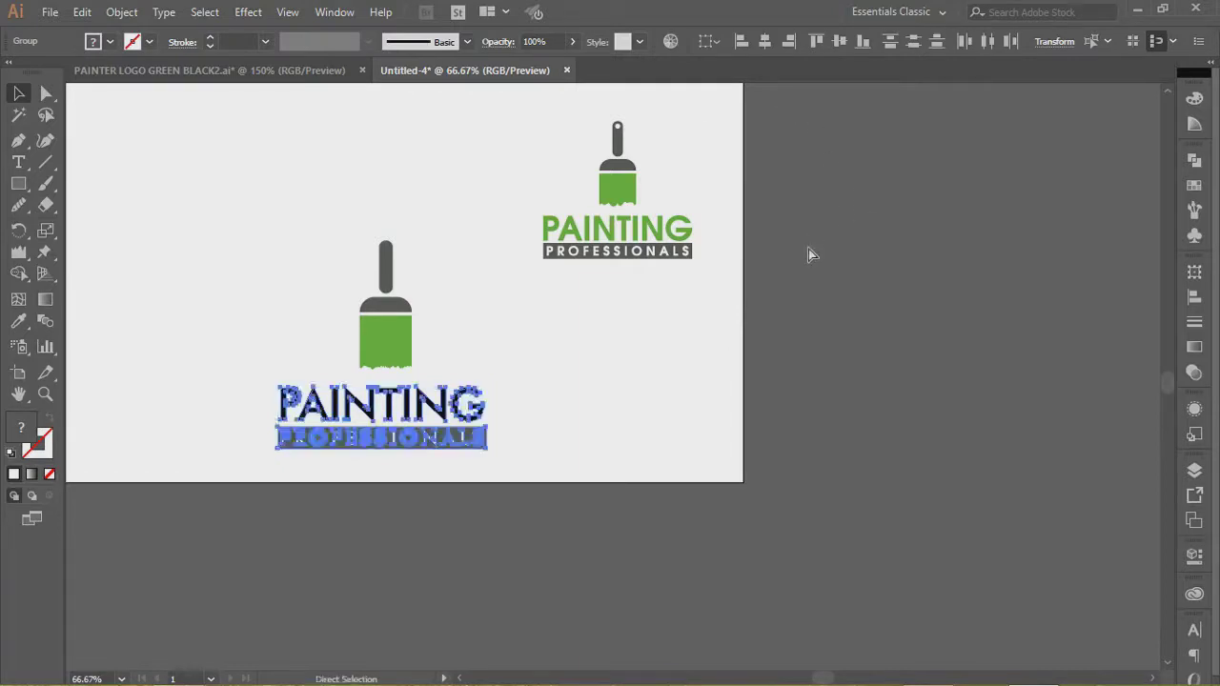
key(v)
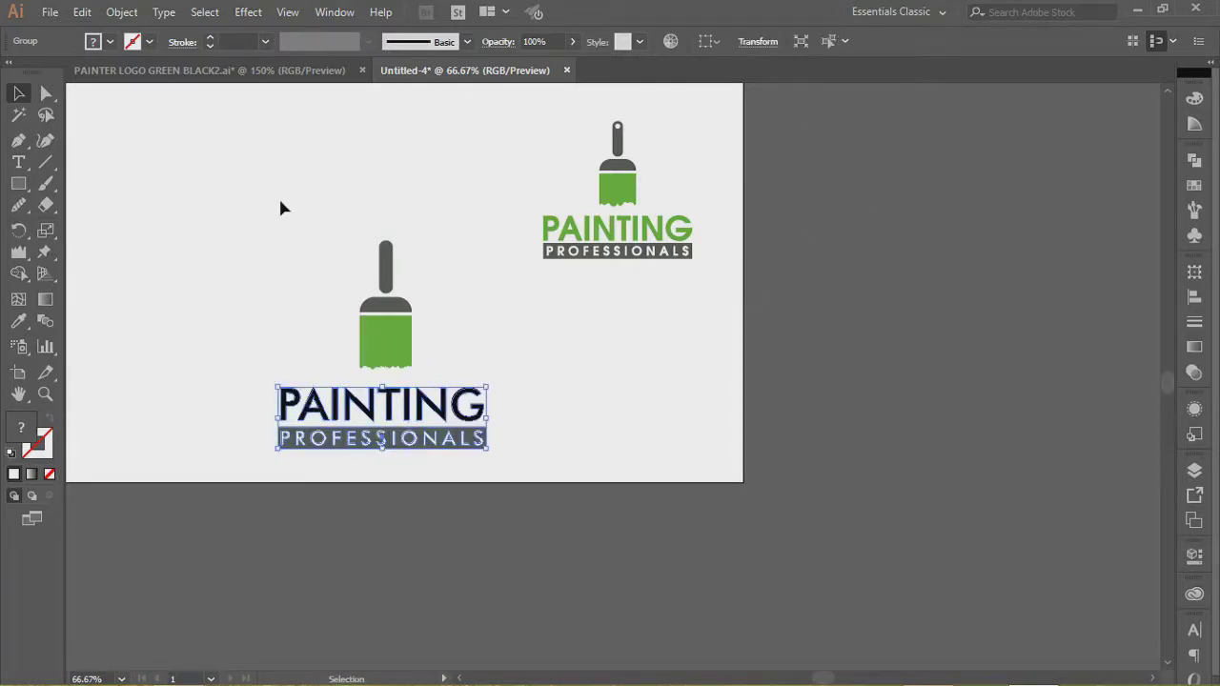
drag(286, 248, 433, 339)
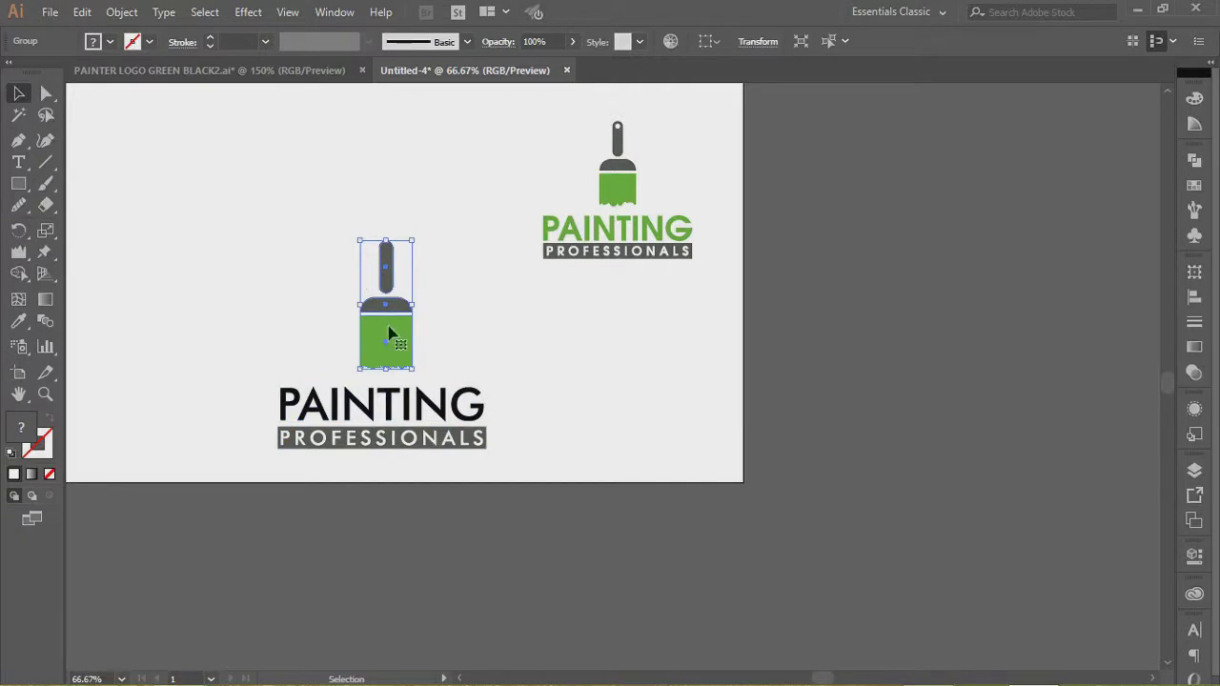
shift+click(321, 427)
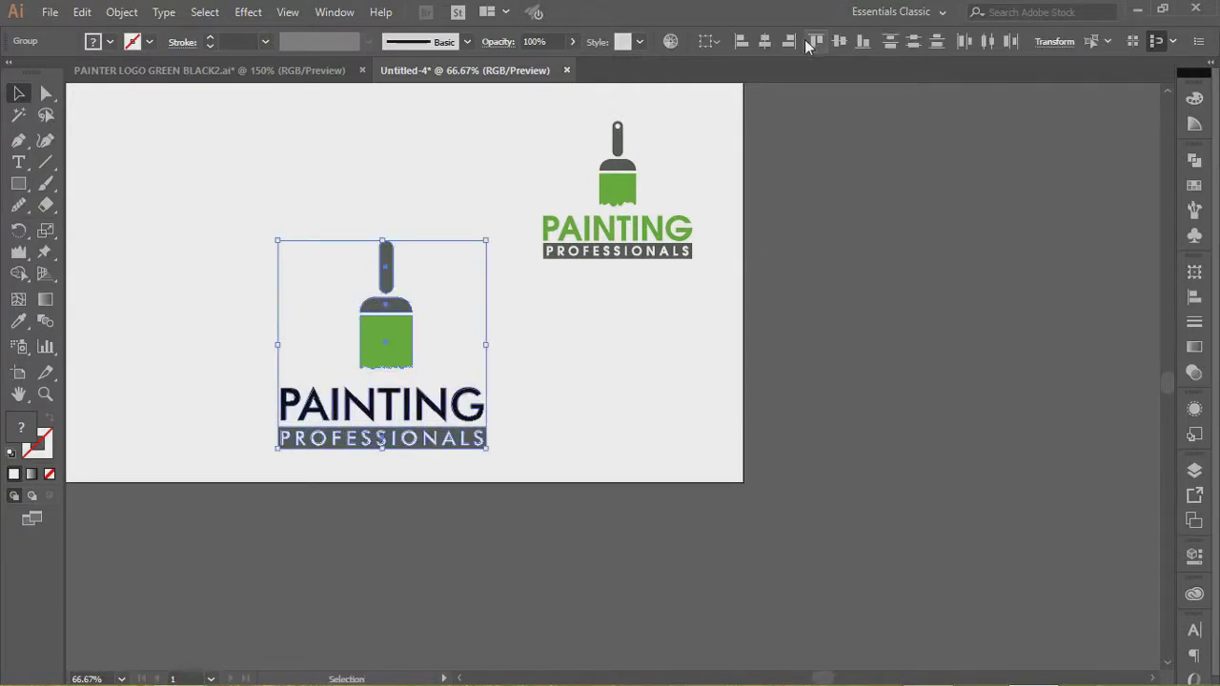
click(766, 40)
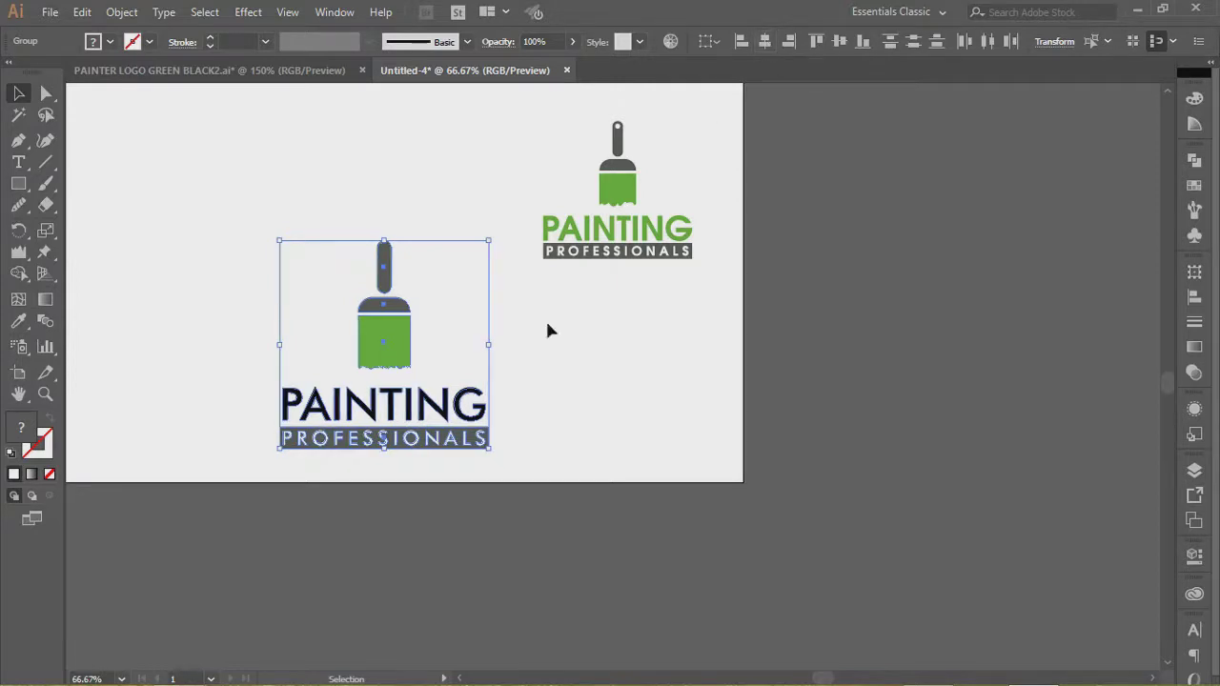
Nudge the brush slightly lower, closer to the lettering.
click(534, 448)
click(386, 341)
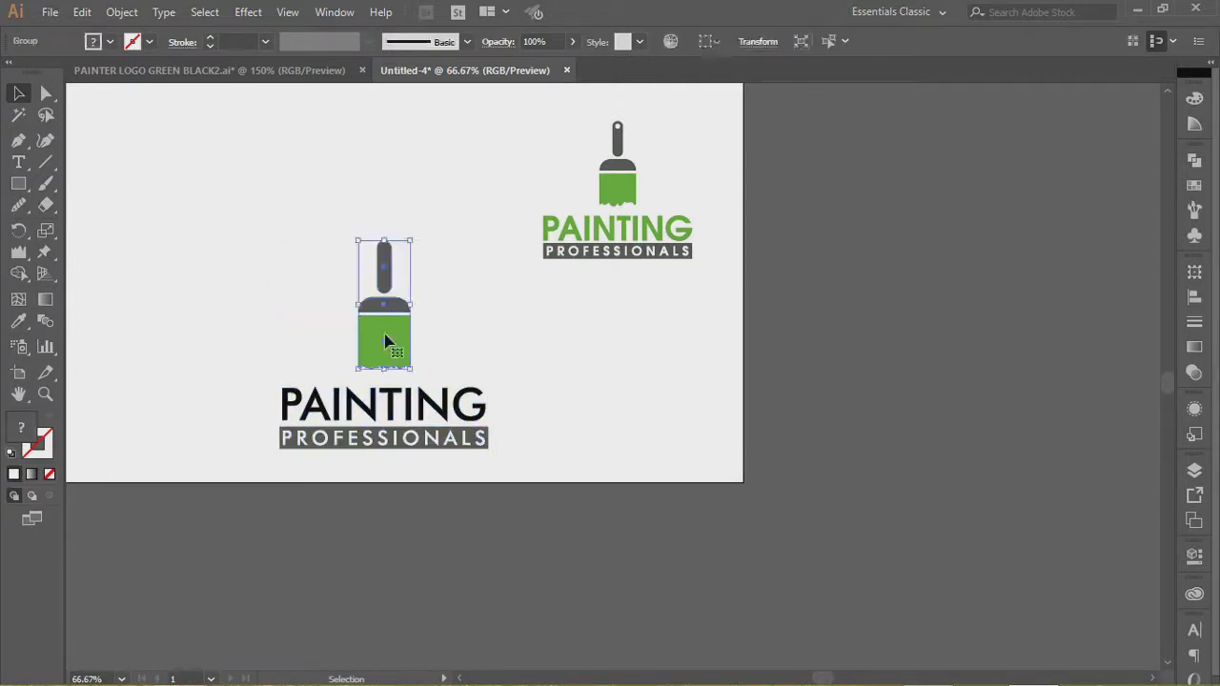
key(Down)
key(Down)
key(Down)
key(Down)
key(Down)
key(Down)
key(Down)
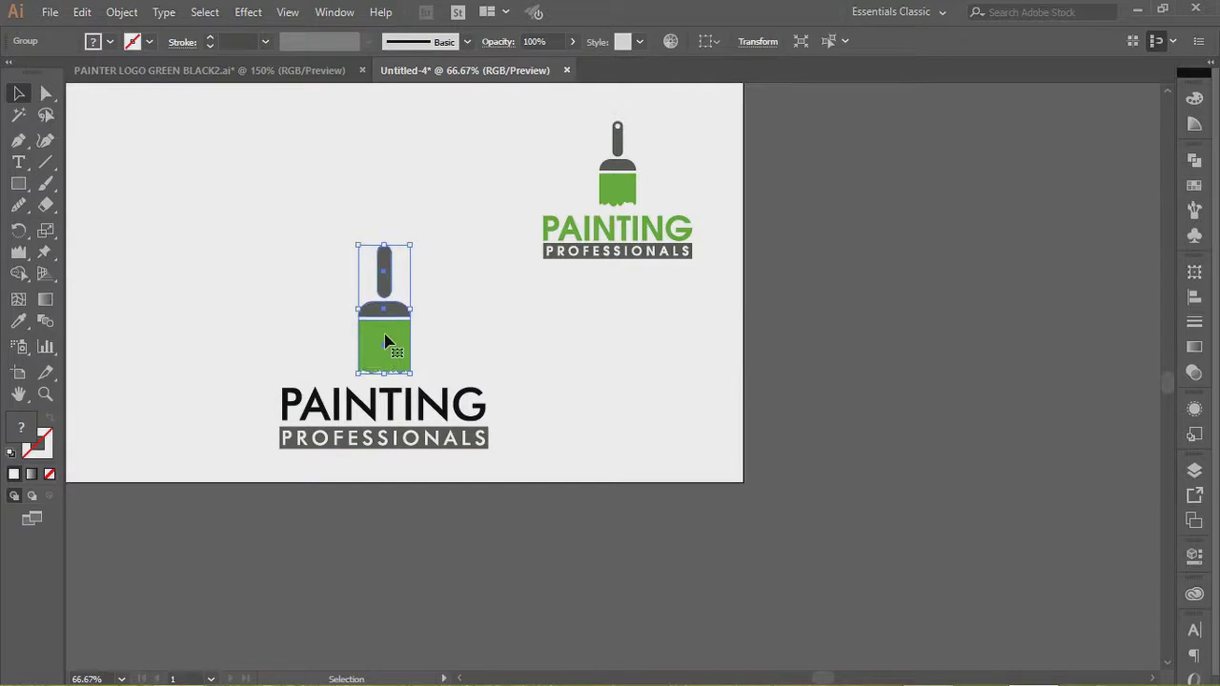
click(368, 408)
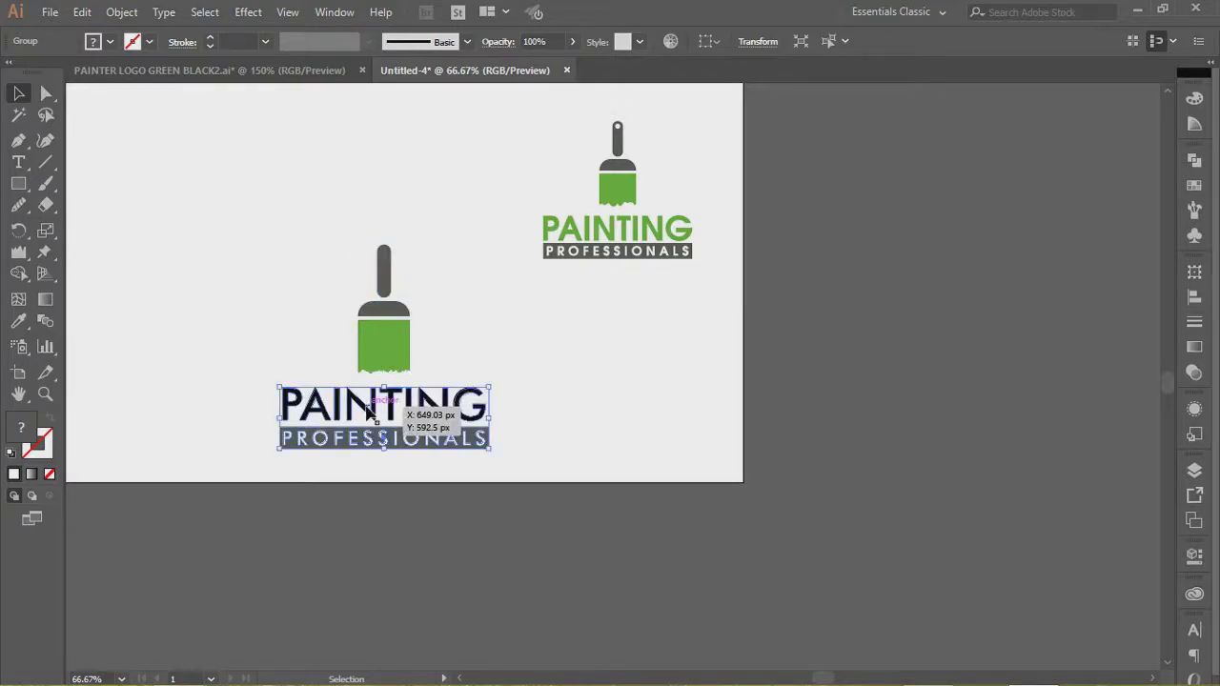
Make the lower logo's word PAINTING the same green as the top logo.
key(ctrl+shift+o)
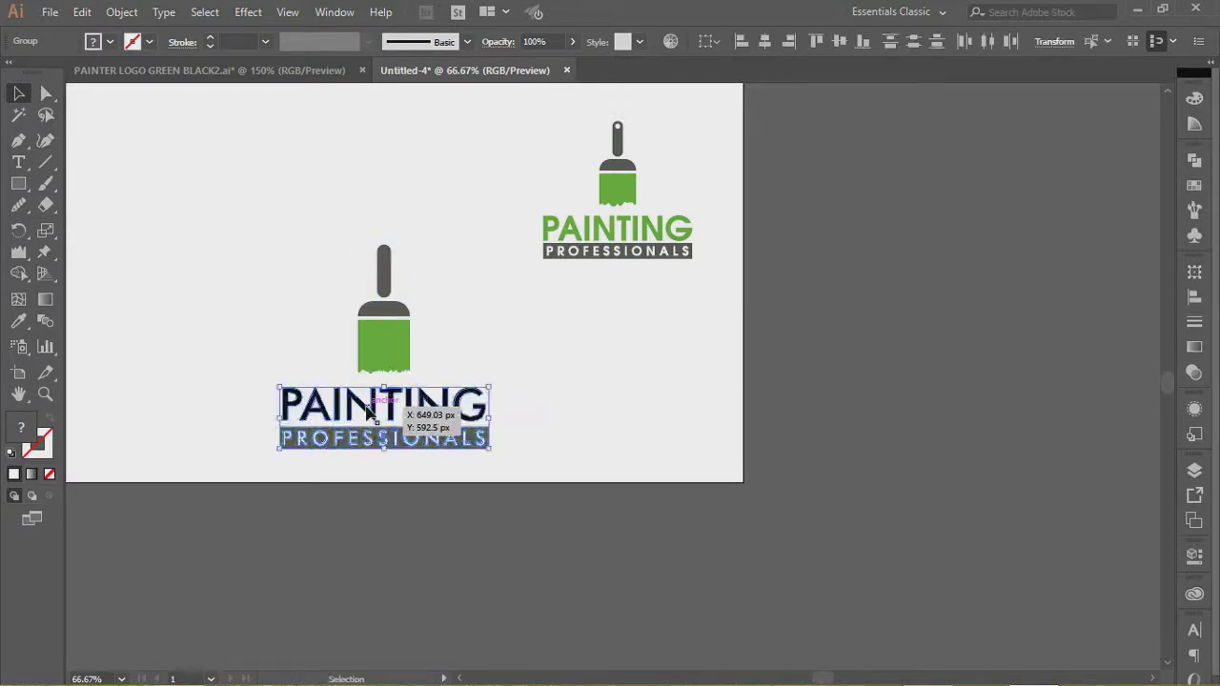
click(582, 389)
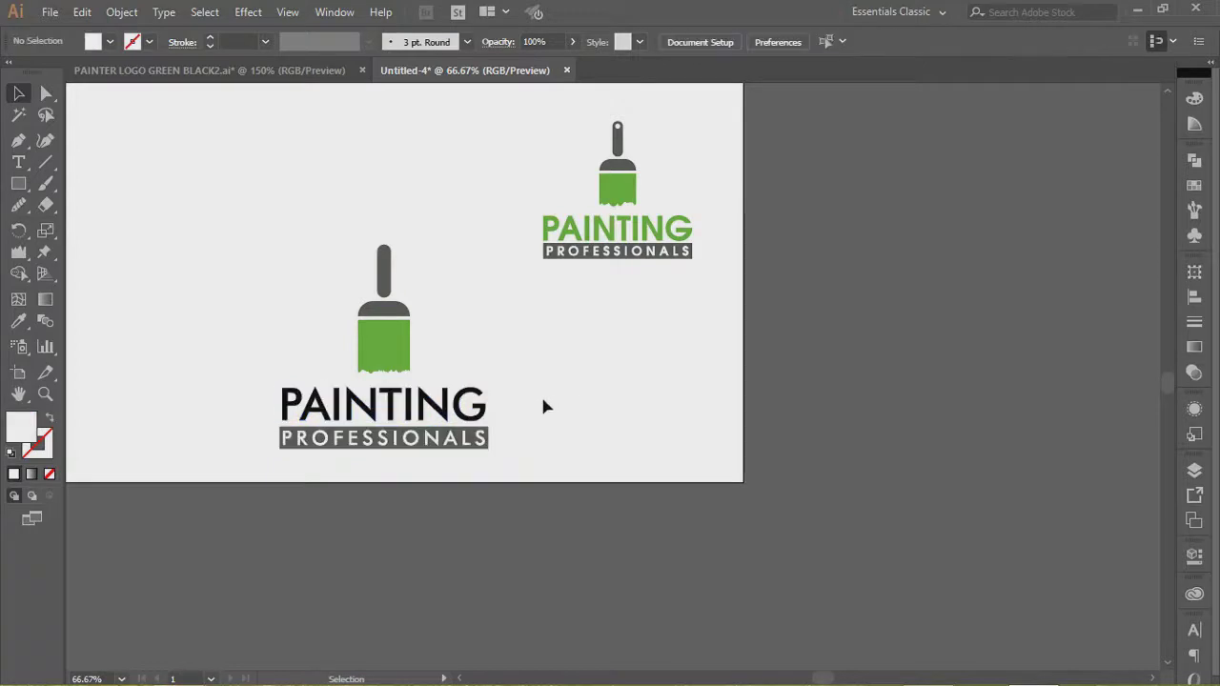
drag(542, 395, 246, 404)
key(i)
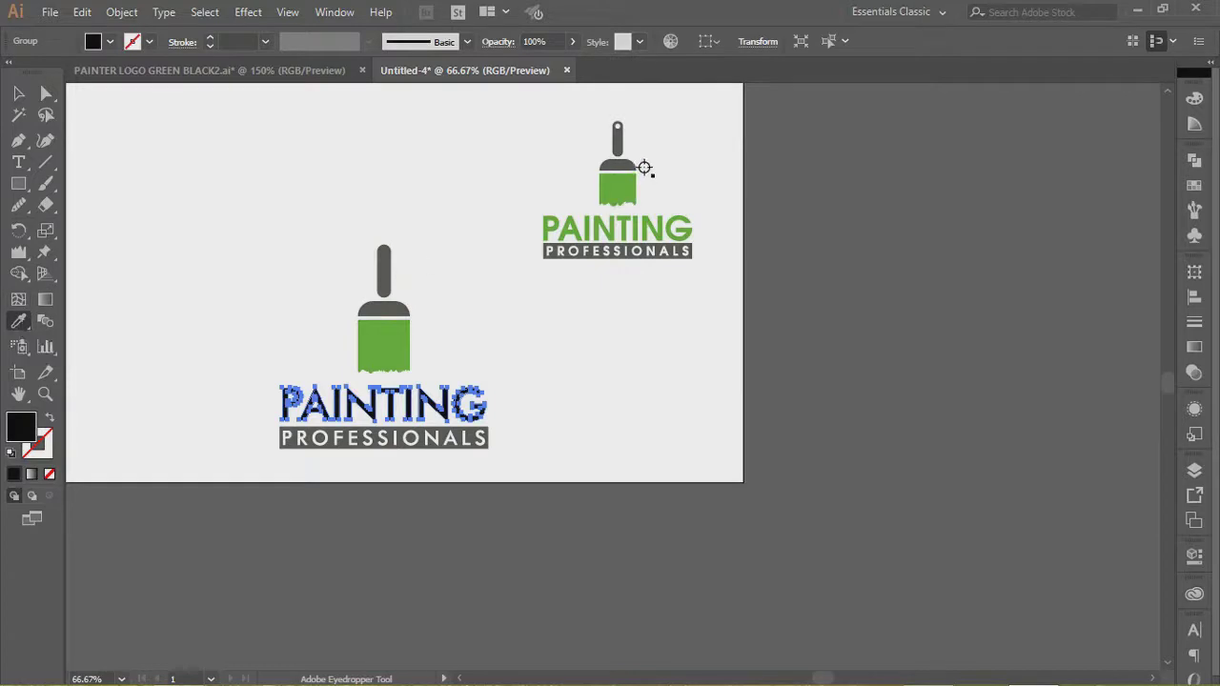
click(620, 189)
click(18, 93)
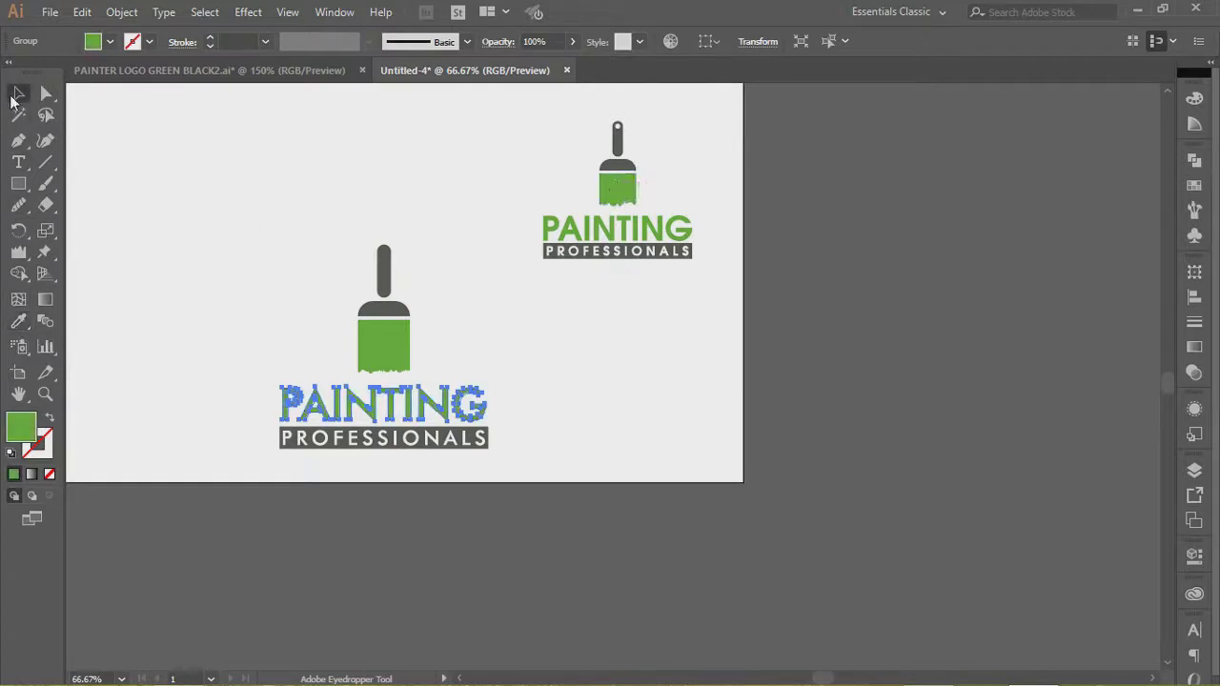
click(151, 267)
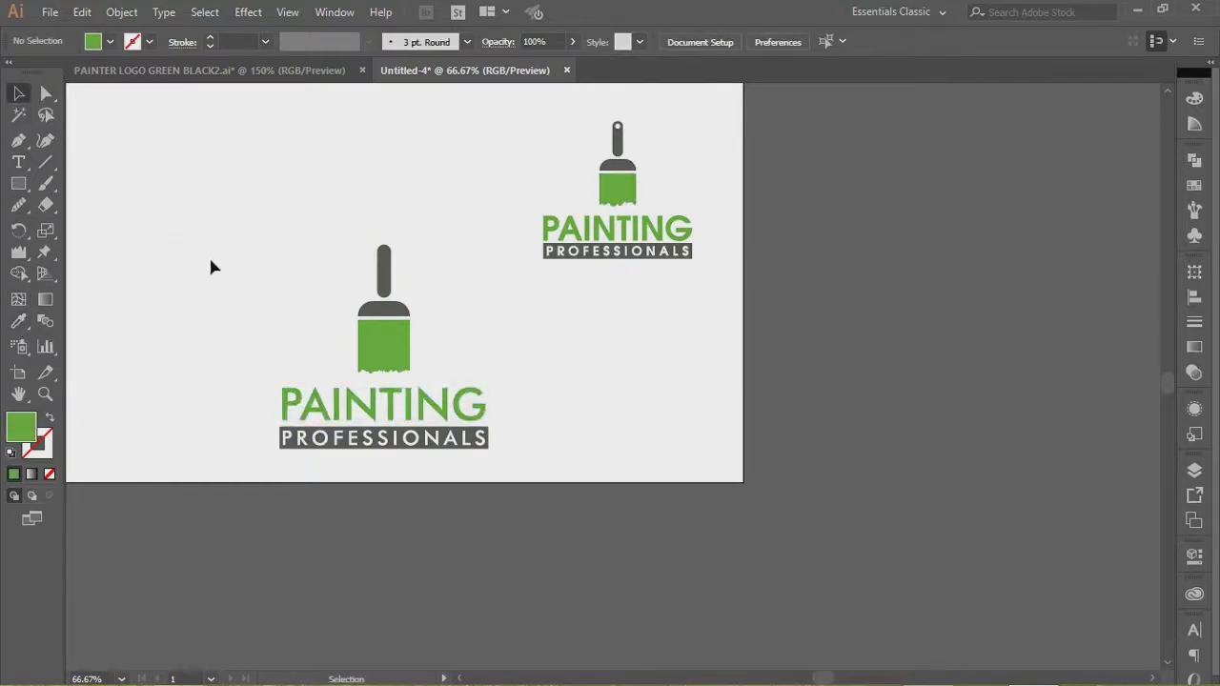
Shrink the lower logo to about 273 × 268 px and move it up.
drag(197, 237, 453, 415)
drag(396, 355, 386, 253)
drag(581, 391, 688, 454)
scroll(685, 453, up, 2)
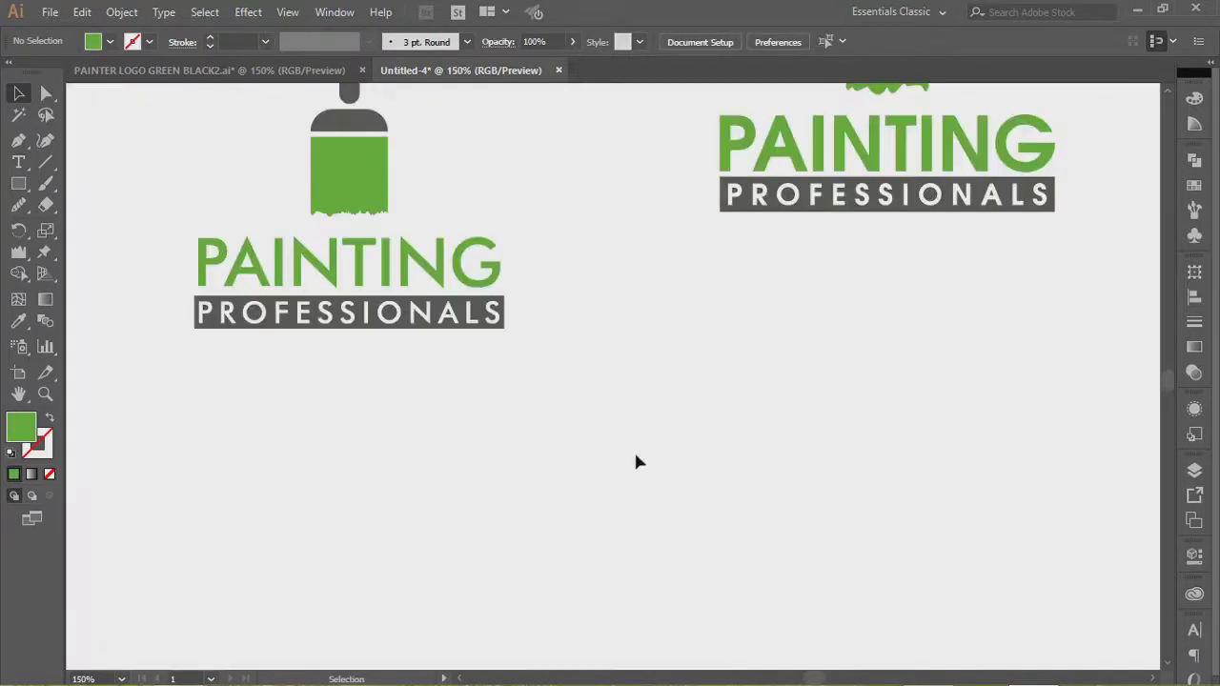
drag(546, 459, 595, 482)
key(space)
drag(449, 429, 615, 532)
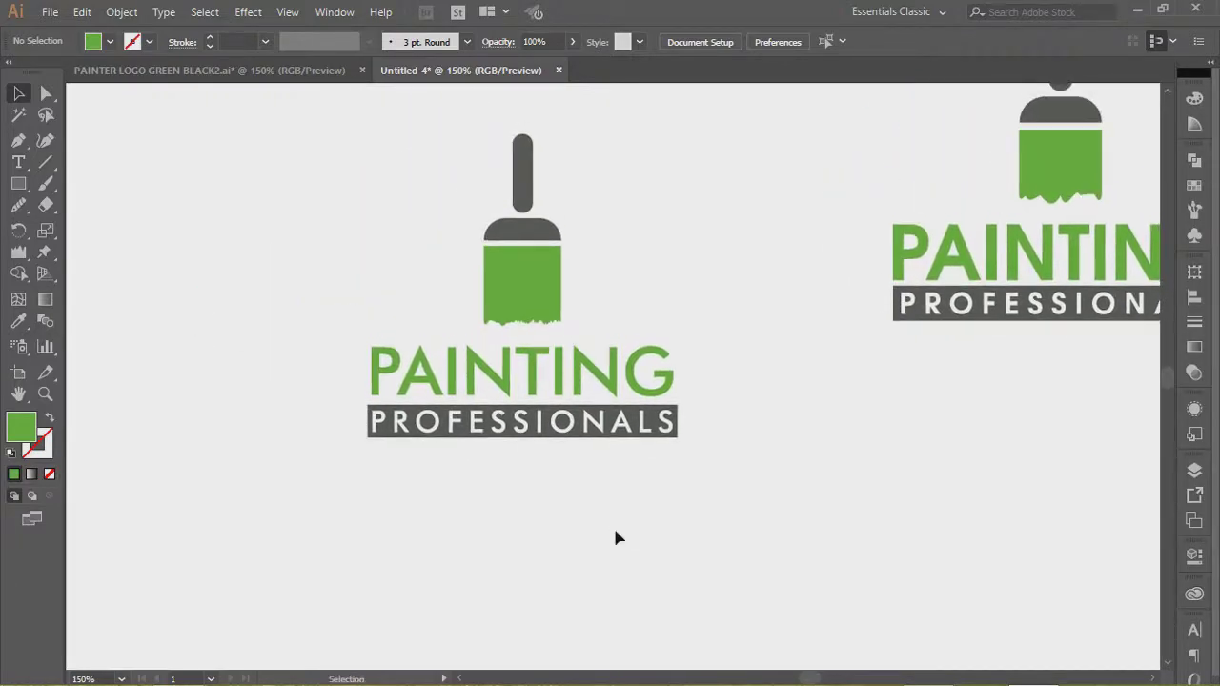